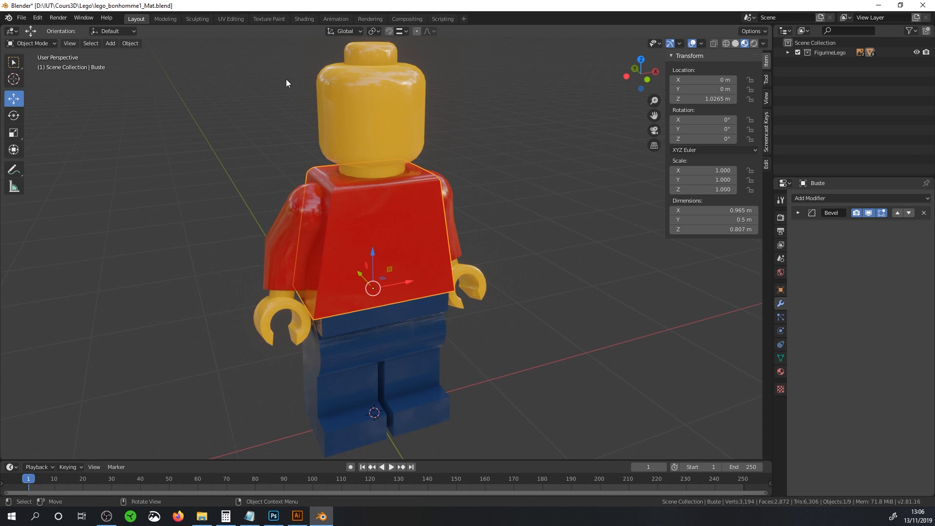
# Switch to the UV Editing workspace and select all UVs of the Buste torso
pyautogui.click(226, 19)
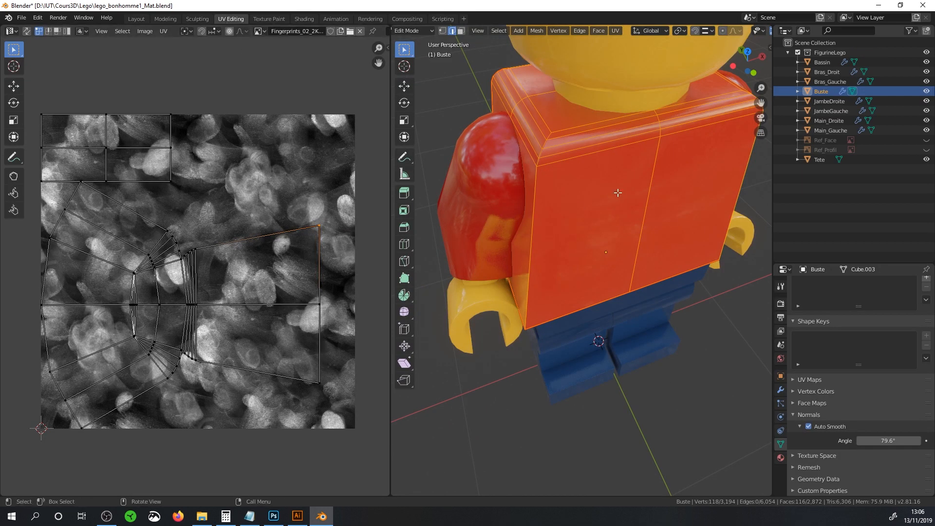
pyautogui.scroll(-3, 617, 193)
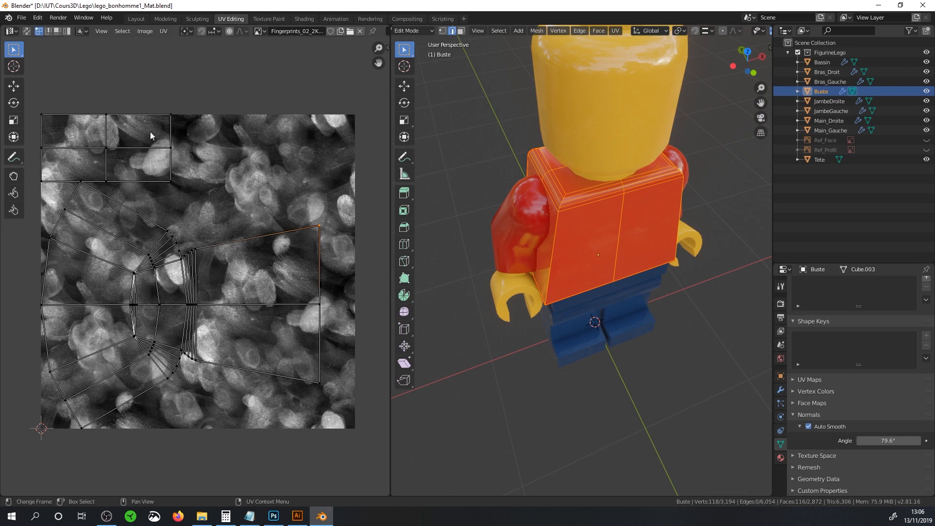
pyautogui.press('a')
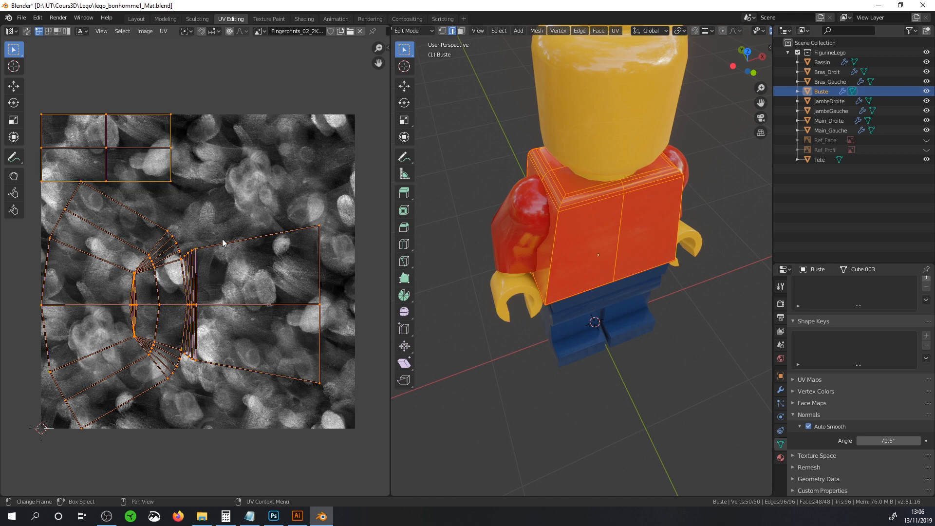
# Rotate the torso's UV islands by -90° and shift them back inside the image bounds
pyautogui.write('r90')
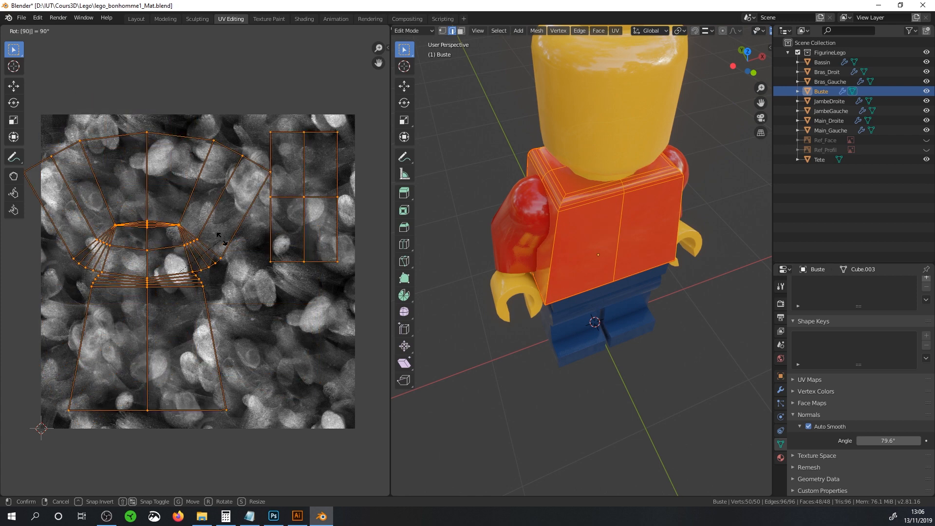
pyautogui.press('Return')
pyautogui.write('r')
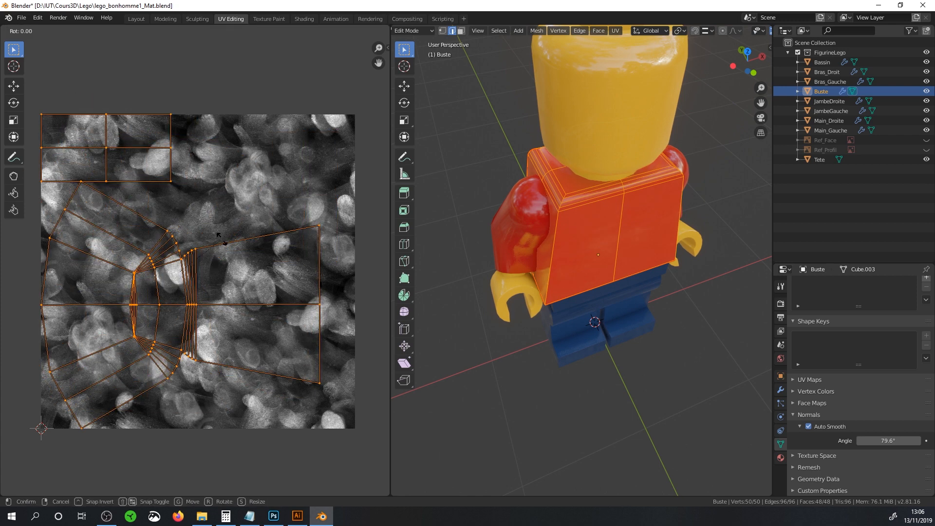
pyautogui.write('-90')
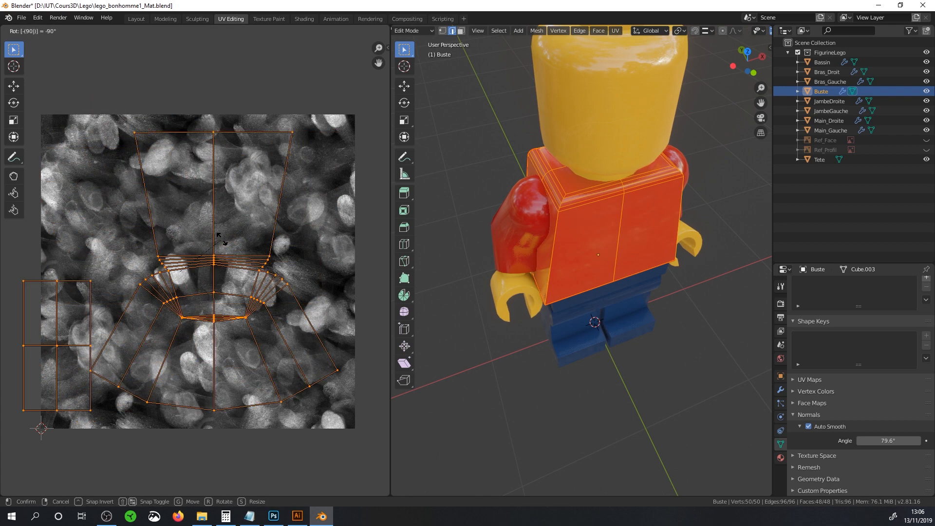
pyautogui.press('Return')
pyautogui.press('g')
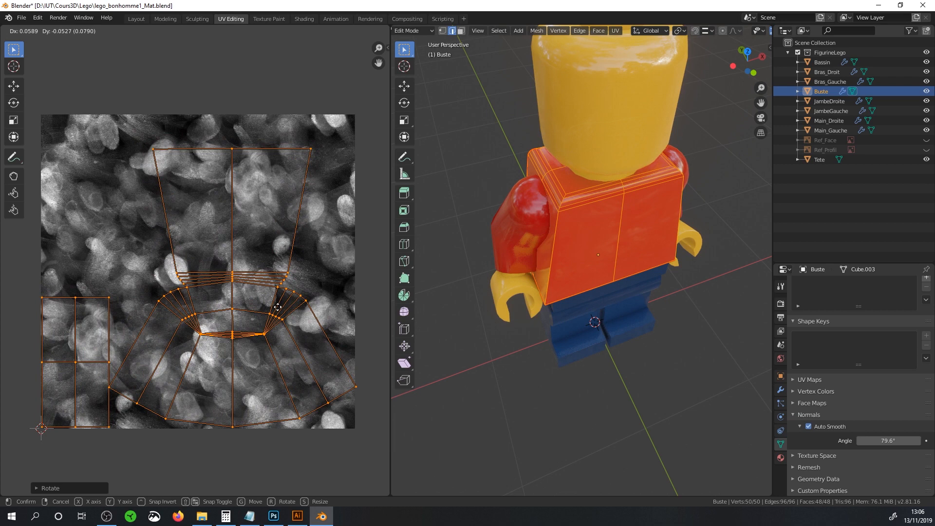
pyautogui.click(277, 307)
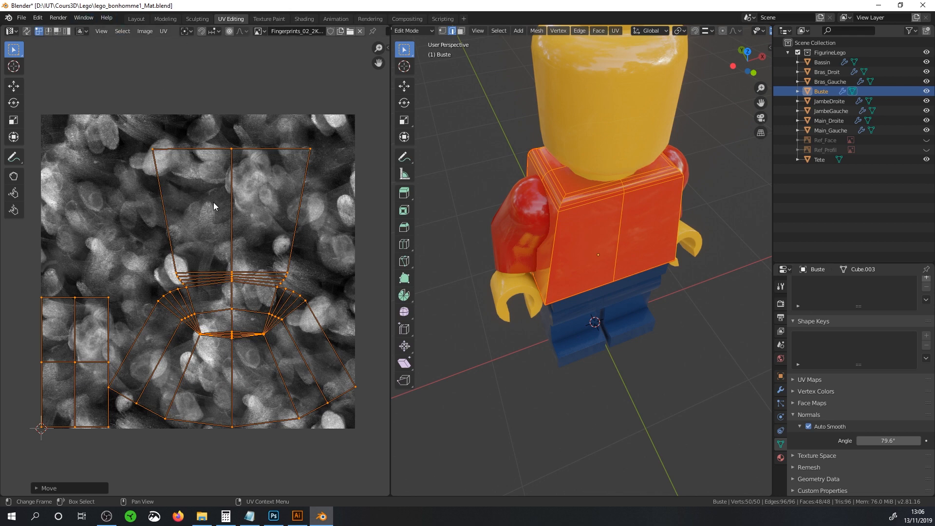
# Export the complete torso UV layout as UV_Buste.png into the Tex folder
pyautogui.press('a')
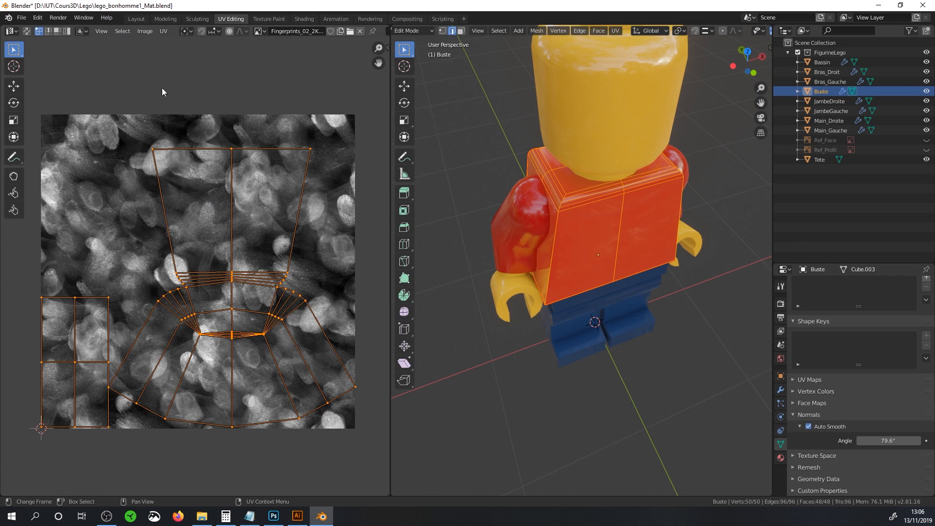
pyautogui.click(162, 32)
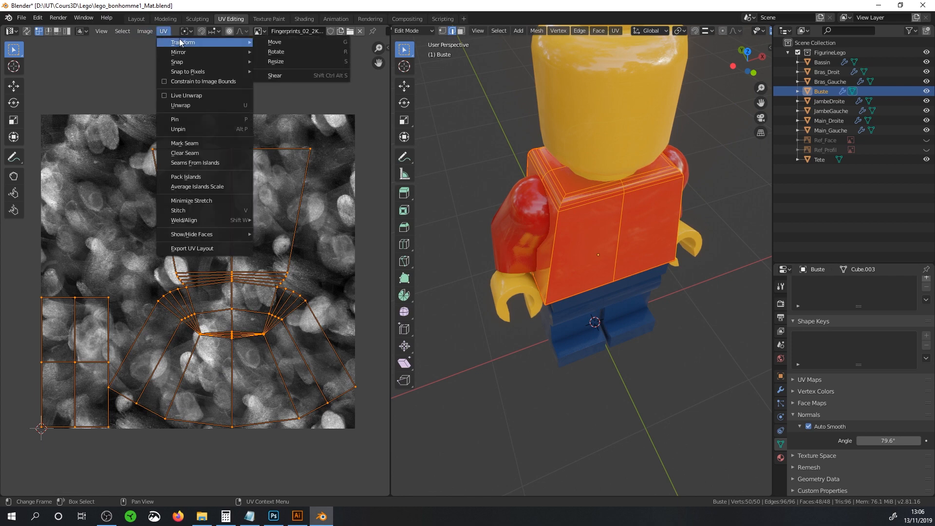
pyautogui.click(191, 247)
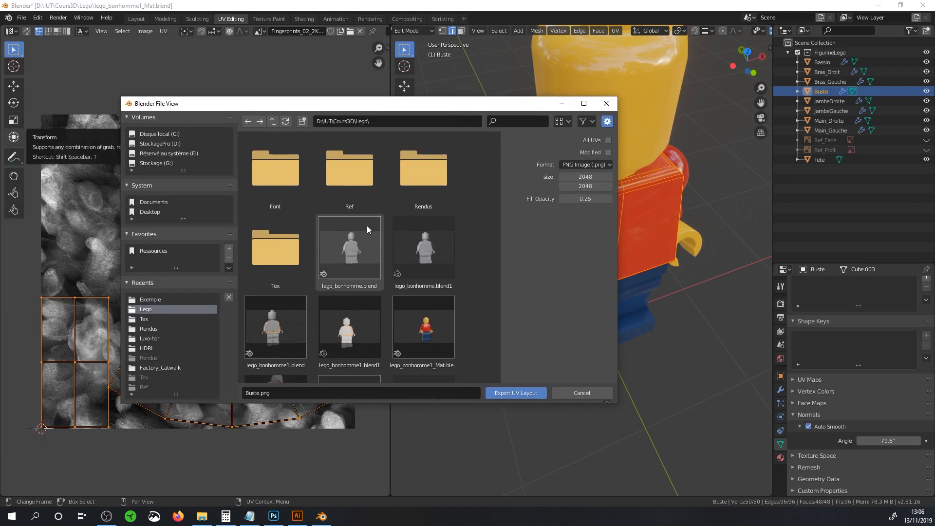
pyautogui.doubleClick(303, 253)
pyautogui.click(278, 392)
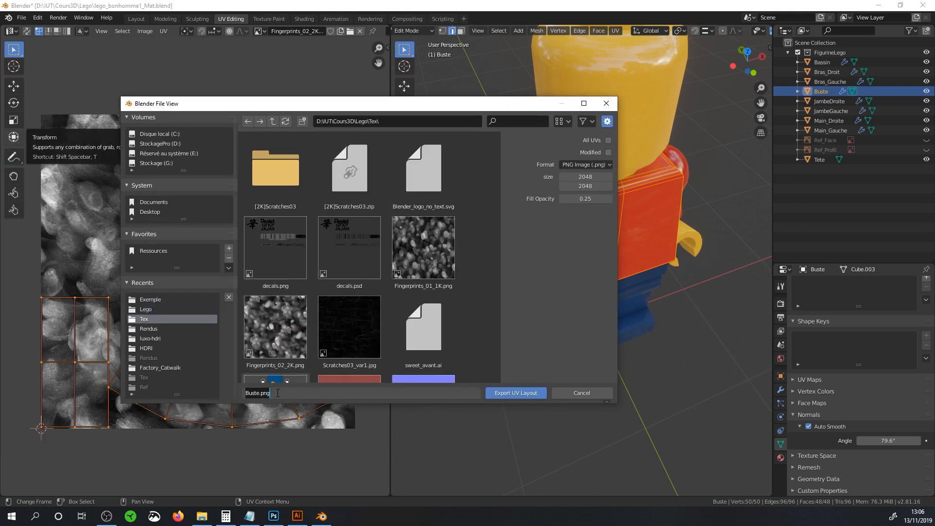
pyautogui.write('UV_Buste')
pyautogui.press('Return')
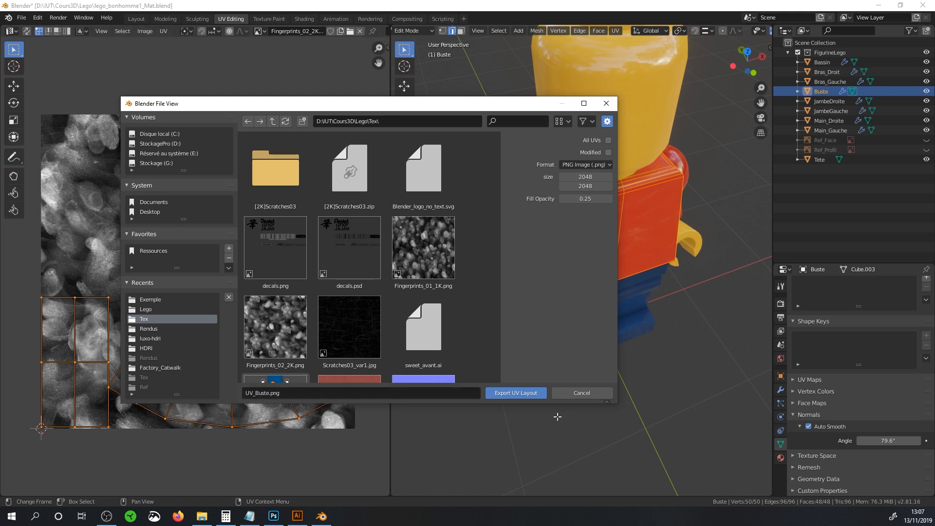
pyautogui.click(522, 396)
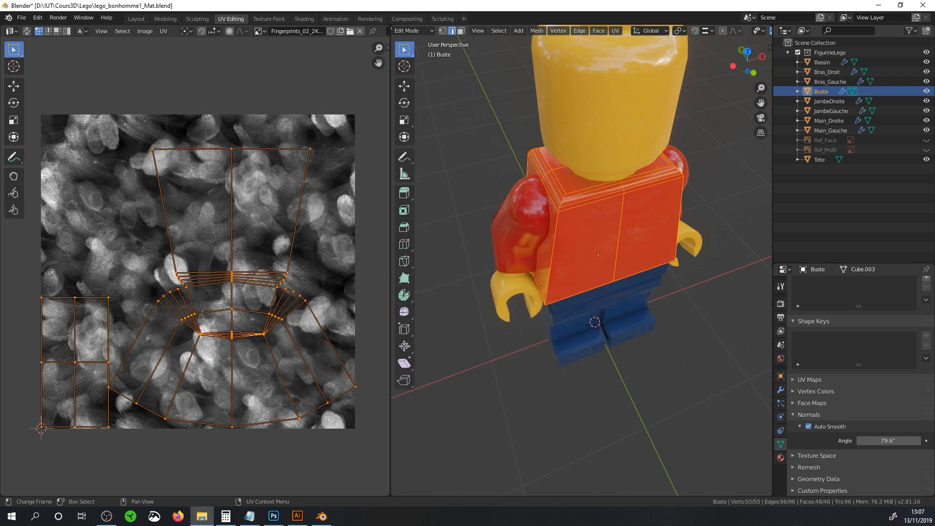
# Open UV_Buste.png in Photoshop and add a white solid colour fill layer beneath the UV layout layer
pyautogui.click(201, 516)
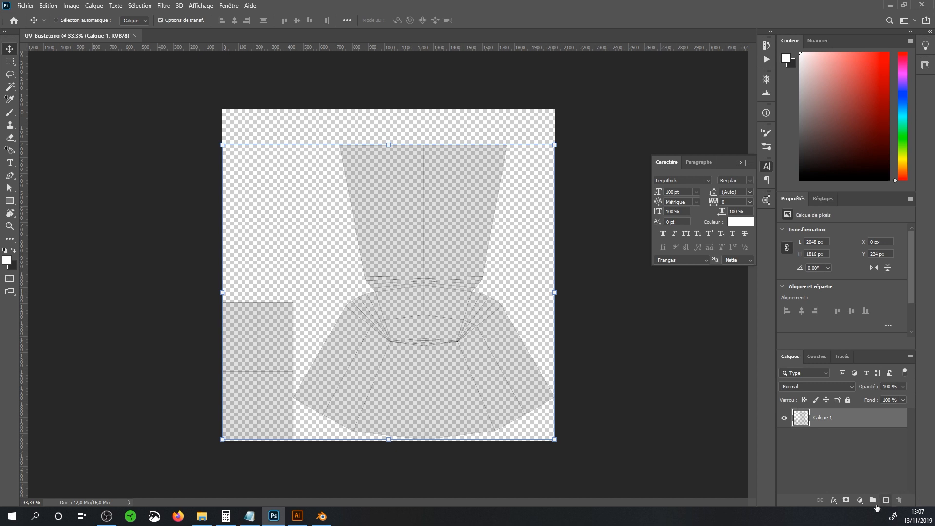
pyautogui.click(859, 500)
pyautogui.click(841, 331)
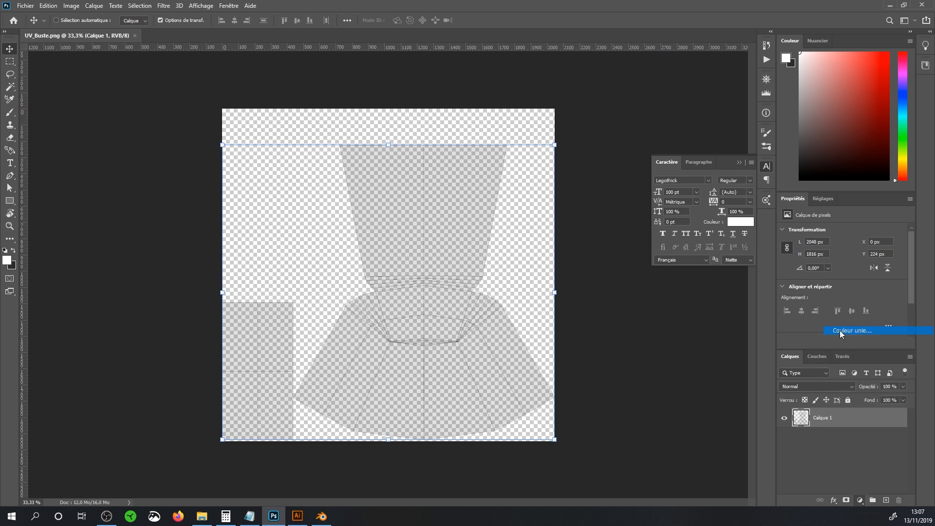
pyautogui.click(823, 193)
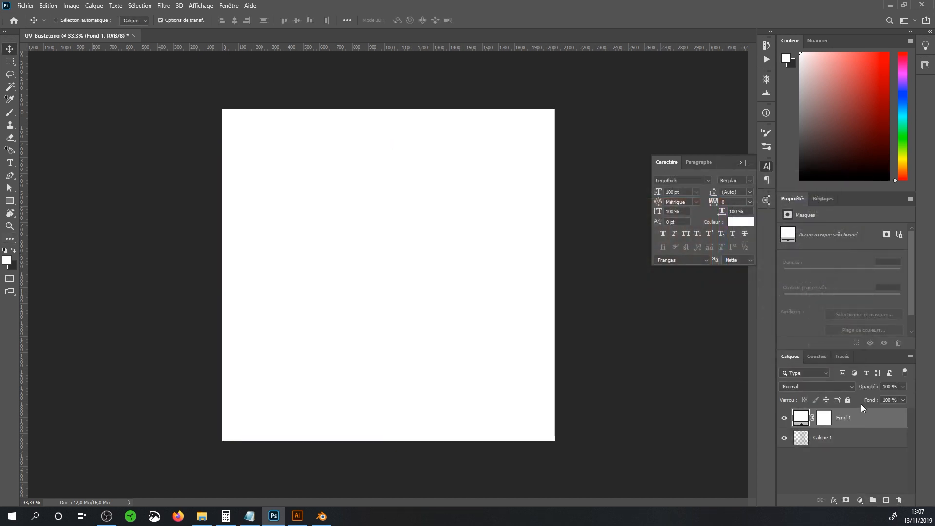
pyautogui.moveTo(859, 418); pyautogui.dragTo(862, 446)
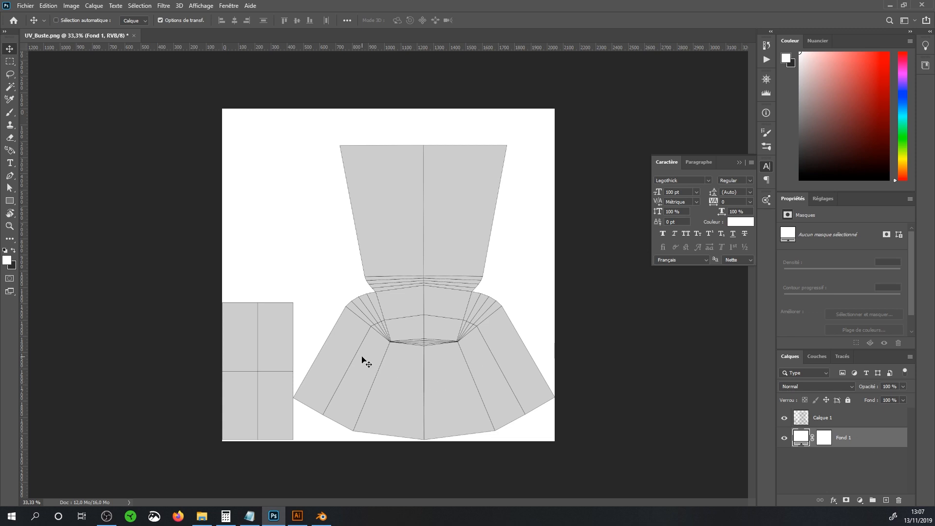
pyautogui.click(784, 419)
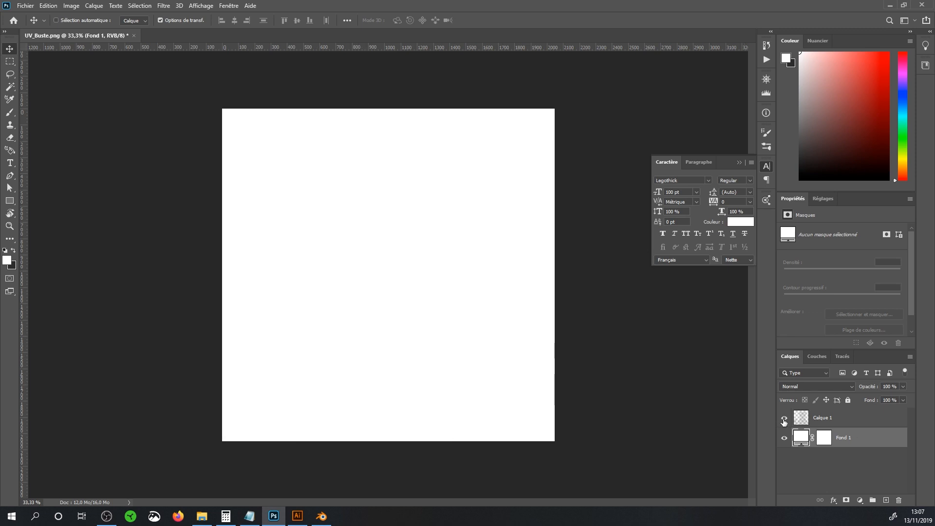
pyautogui.click(785, 419)
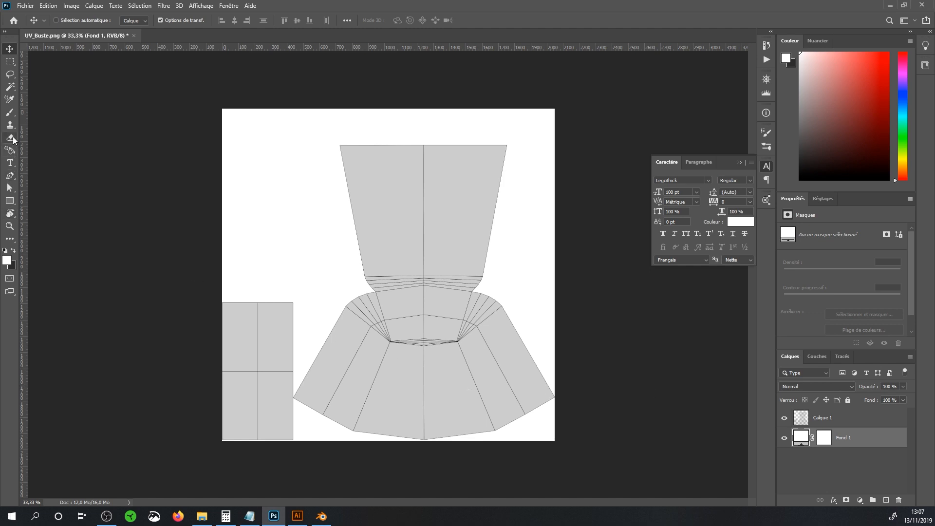
# Add the text LEGO on the lower torso panel and centre it on the panel's middle line
pyautogui.click(9, 162)
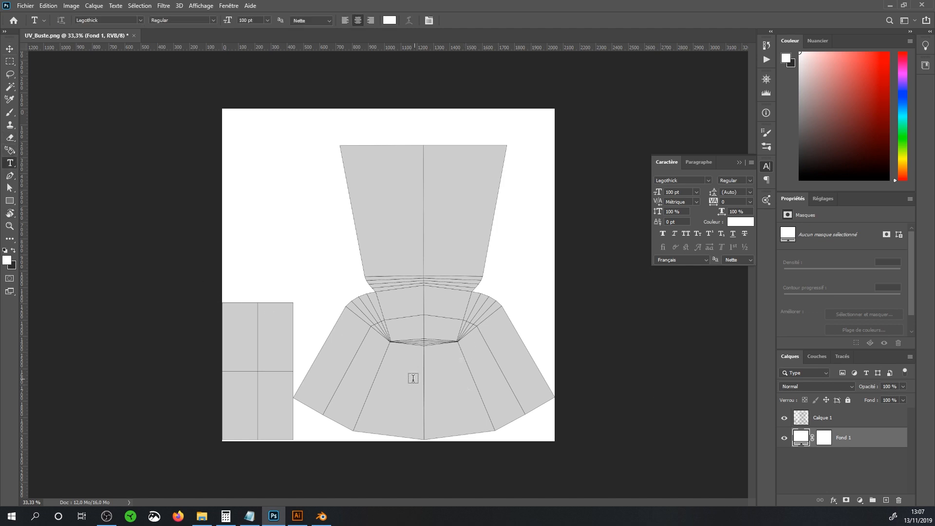
pyautogui.click(395, 384)
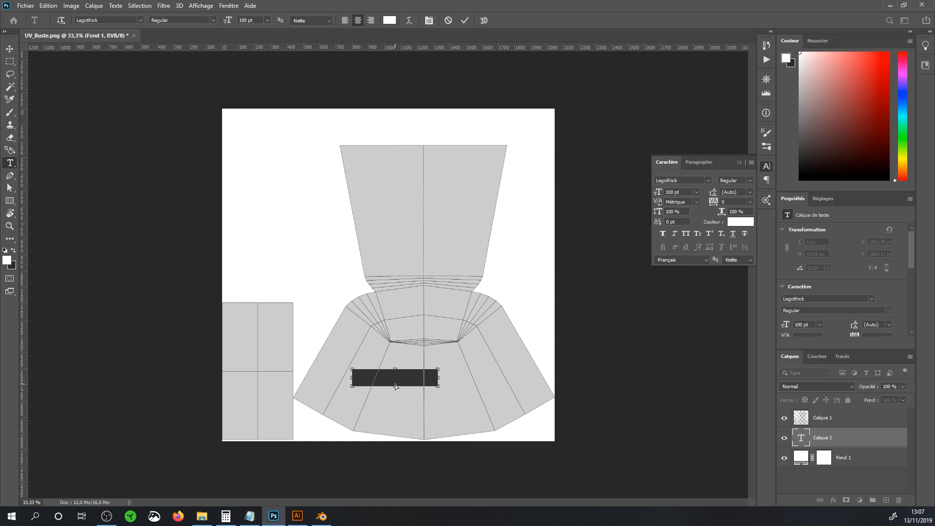
pyautogui.press('BackSpace')
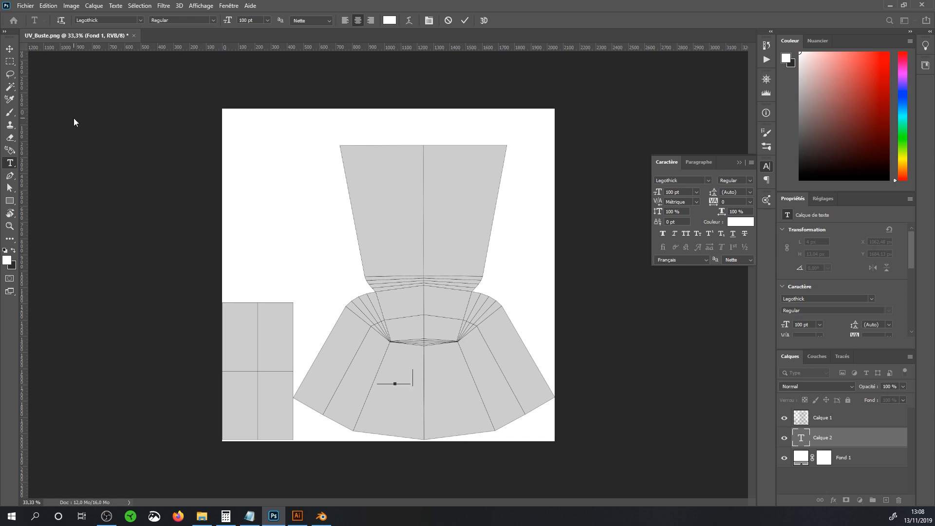
pyautogui.click(10, 49)
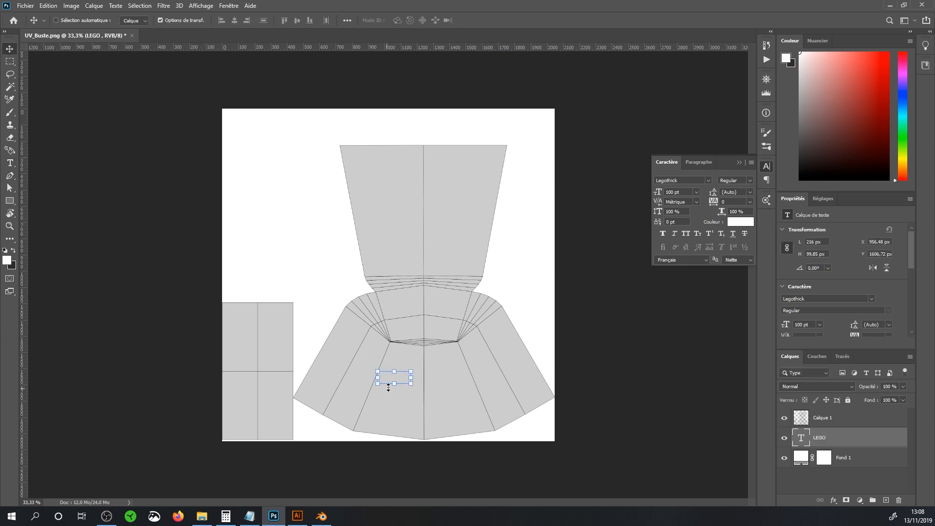
pyautogui.moveTo(399, 382); pyautogui.dragTo(427, 389)
# Change the LEGO text's colour to orange-yellow
pyautogui.click(741, 223)
pyautogui.click(712, 198)
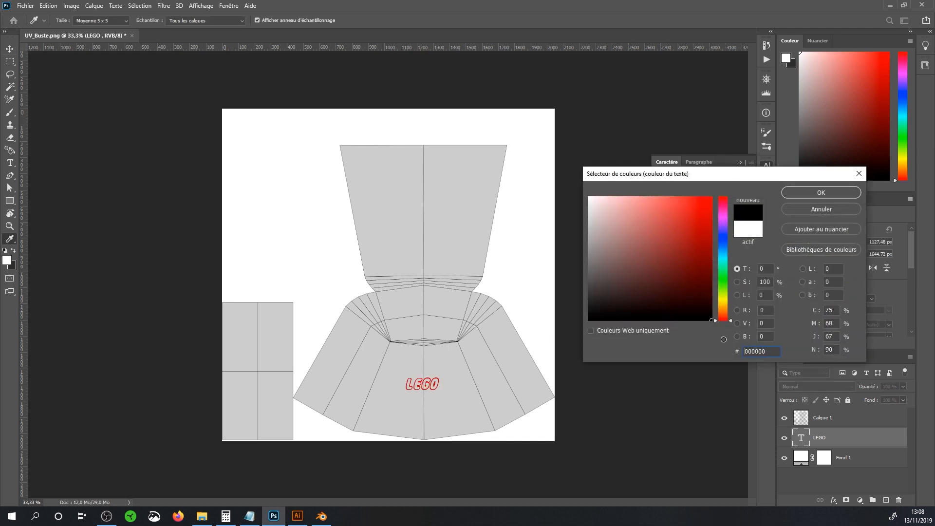
pyautogui.click(723, 305)
pyautogui.press('Return')
# Set the LEGO text's font size to 250 pt
pyautogui.click(696, 192)
pyautogui.click(674, 192)
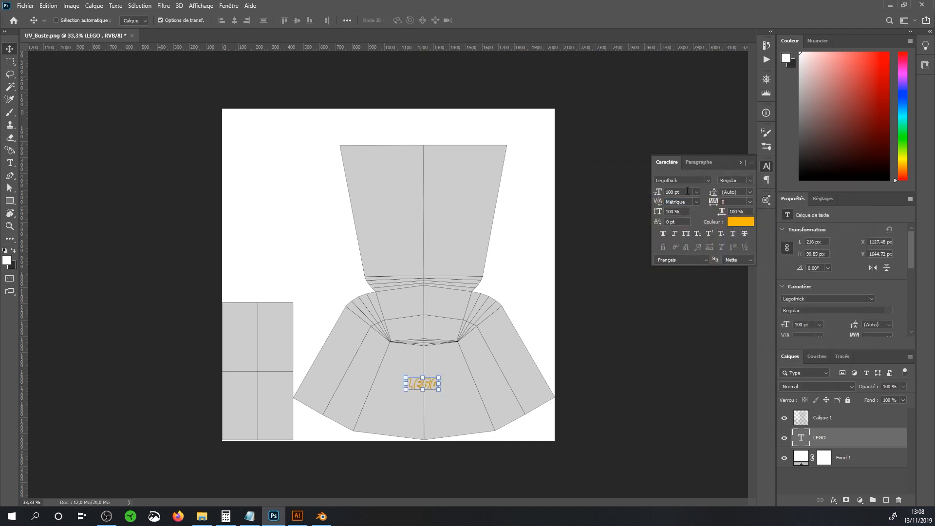
pyautogui.write('500')
pyautogui.press('Return')
pyautogui.write('250')
pyautogui.press('Return')
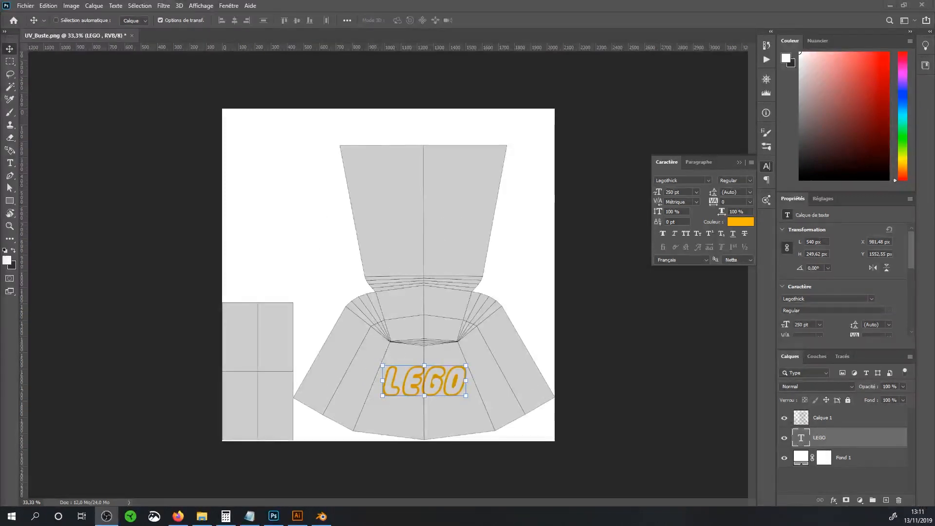
# Place phoenix-1995285_1920.jpg from the Lego Tex folder as a linked image in the torso texture document
pyautogui.moveTo(0, 30); pyautogui.dragTo(374, 14)
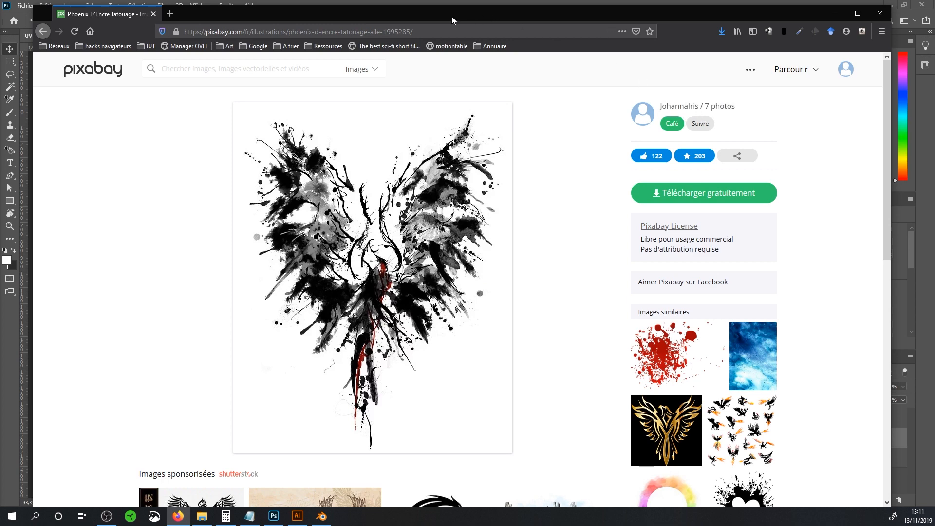
pyautogui.moveTo(452, 20); pyautogui.dragTo(0, 20)
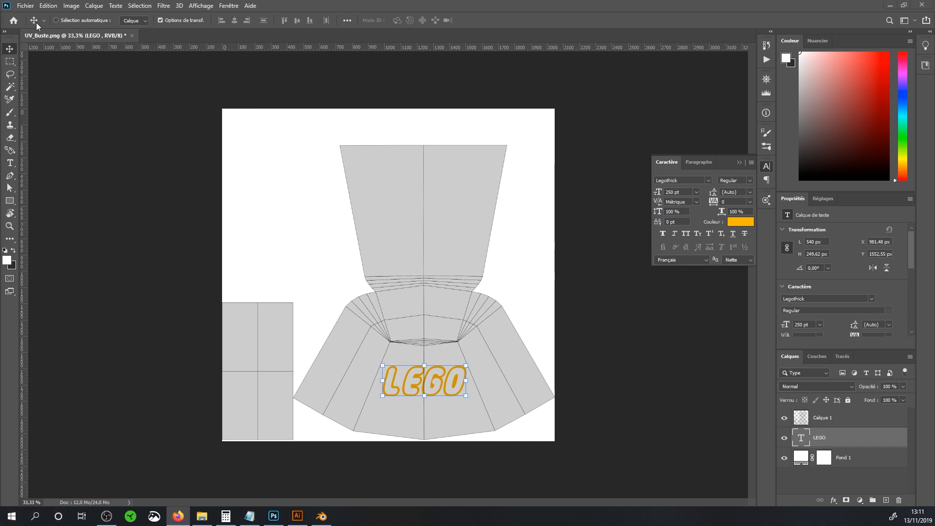
pyautogui.click(25, 5)
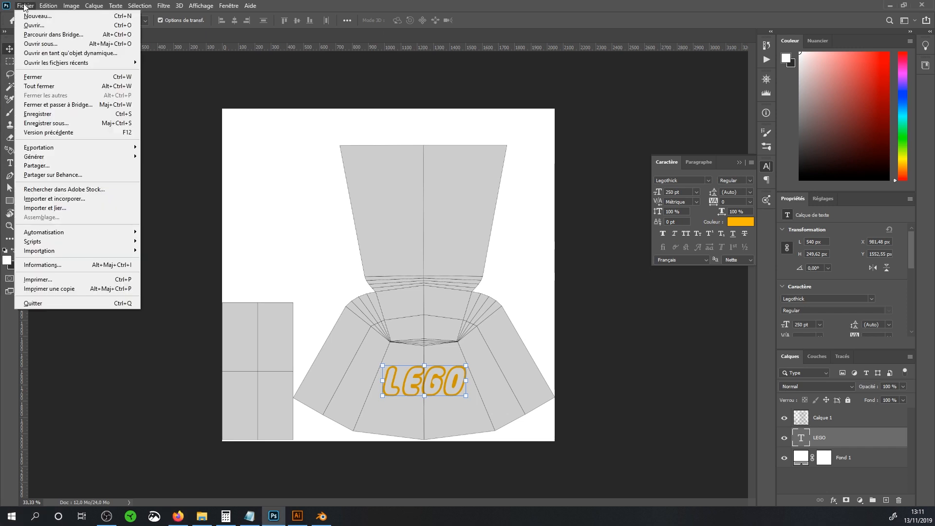
pyautogui.click(47, 208)
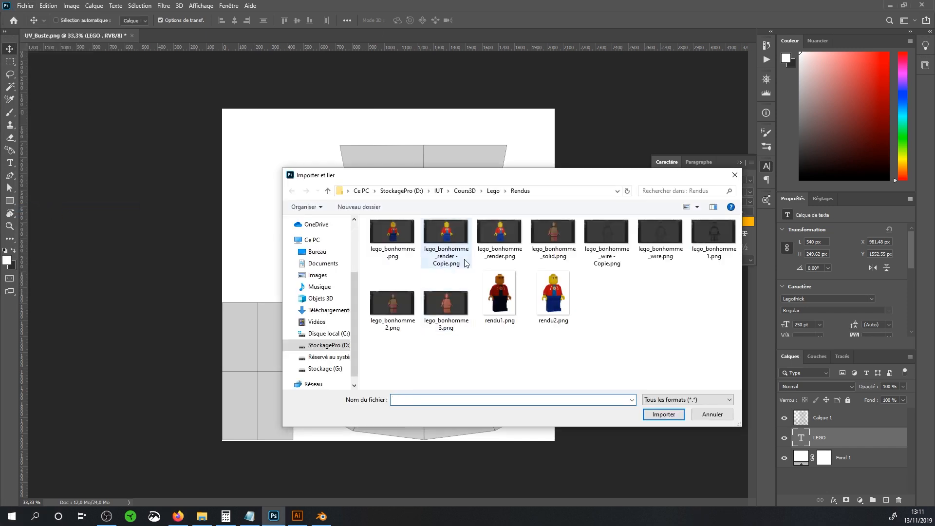
pyautogui.click(493, 190)
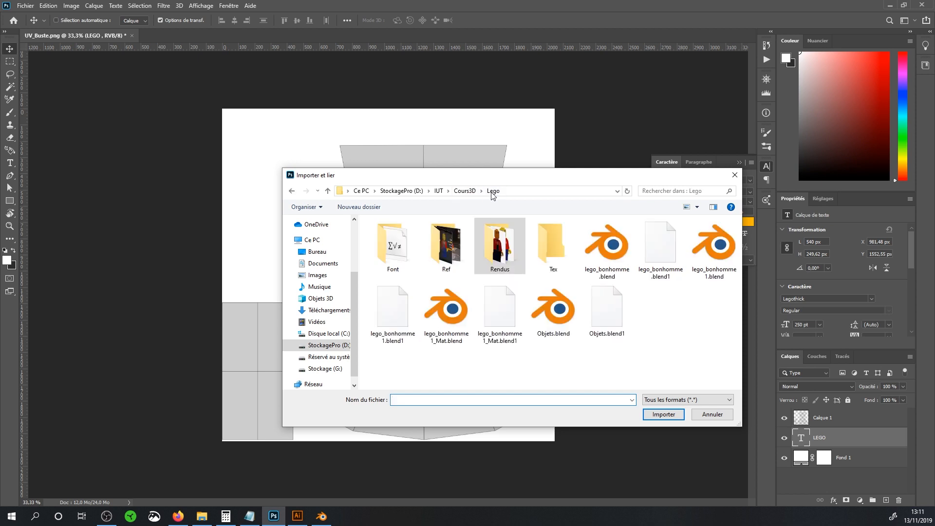
pyautogui.doubleClick(559, 251)
pyautogui.scroll(-2, 609, 288)
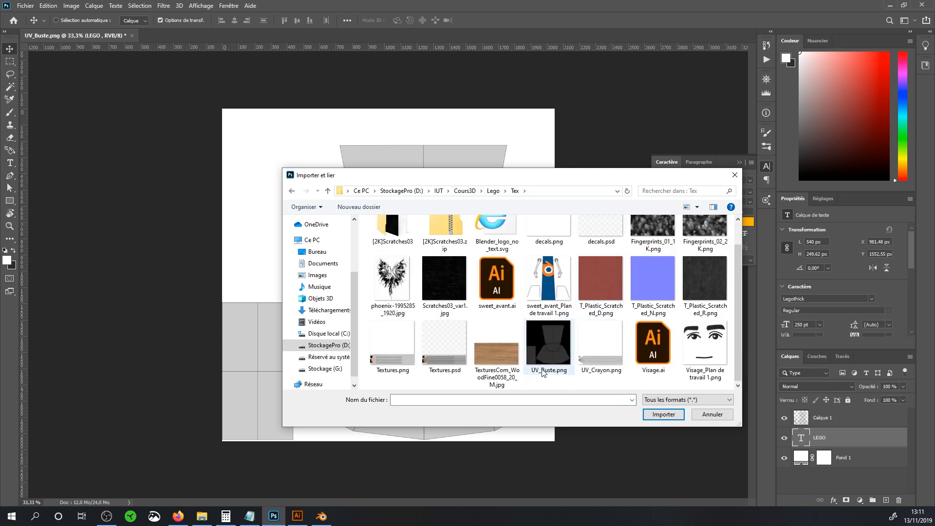
pyautogui.doubleClick(399, 291)
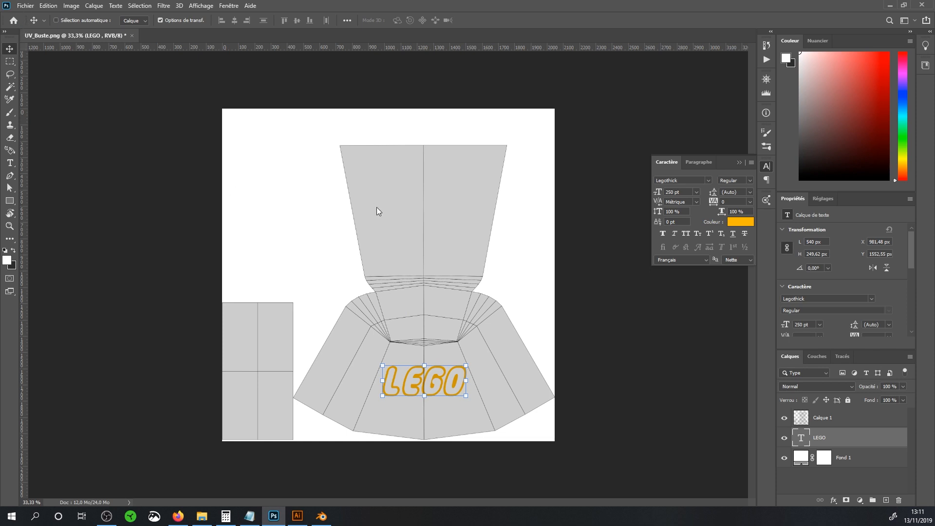
pyautogui.click(273, 517)
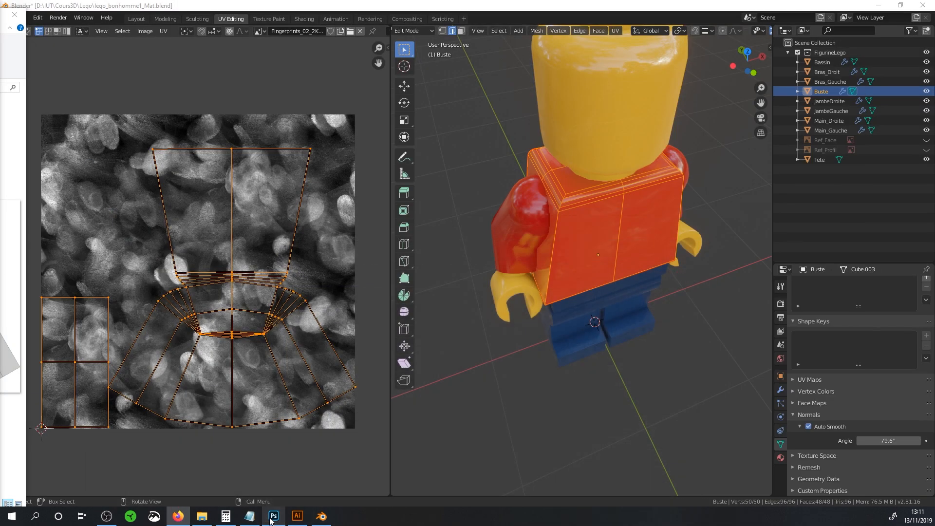
pyautogui.click(273, 517)
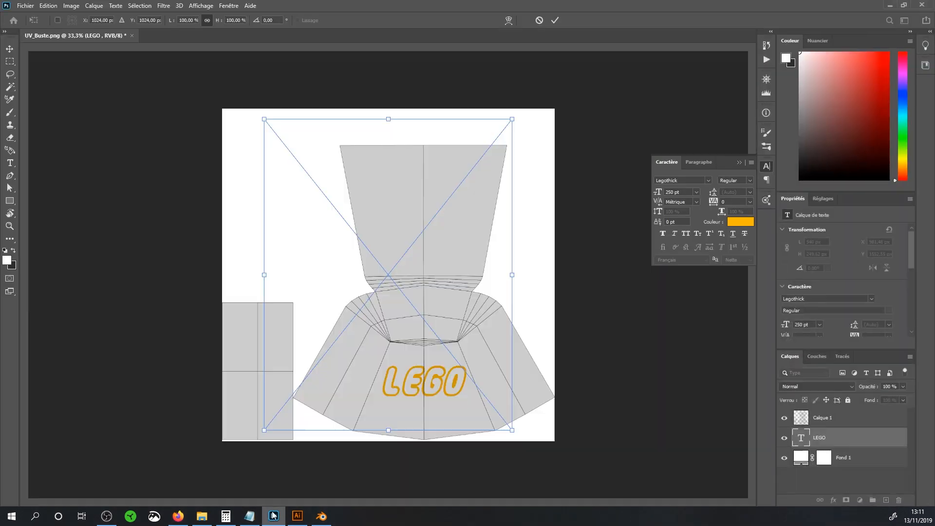
pyautogui.click(555, 20)
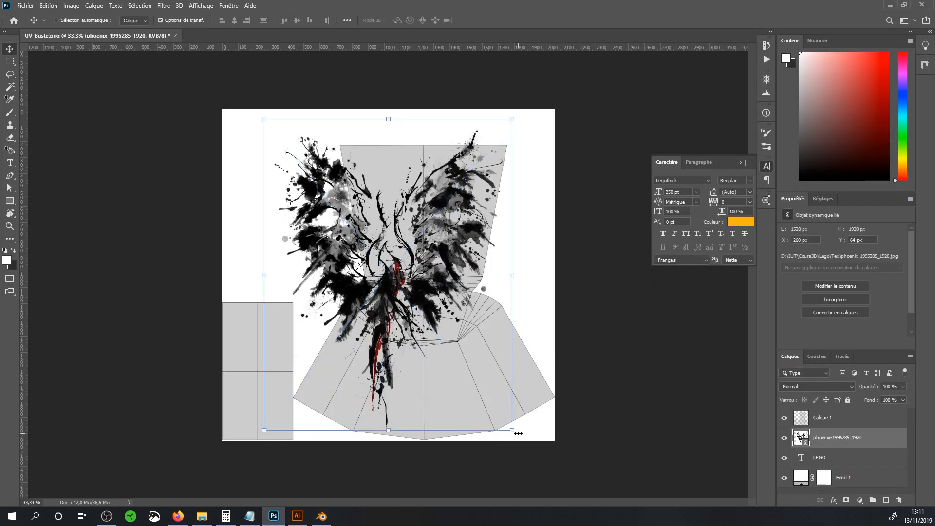
# Shrink the phoenix to about 629 × 735 px, turn it upside down and centre it on the upper torso panel
pyautogui.moveTo(518, 439); pyautogui.dragTo(322, 223)
pyautogui.moveTo(360, 290); pyautogui.dragTo(395, 240)
pyautogui.moveTo(549, 69); pyautogui.dragTo(404, 264)
pyautogui.moveTo(351, 331); pyautogui.dragTo(425, 224)
pyautogui.click(556, 21)
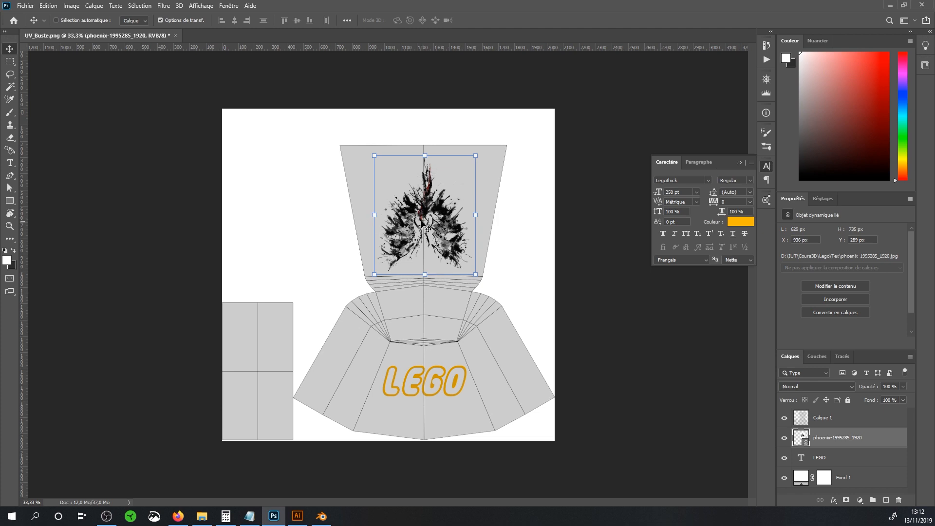
# Hide the UV layout layer and export the decorated texture as Test_Buste.png in the Tex folder
pyautogui.click(785, 419)
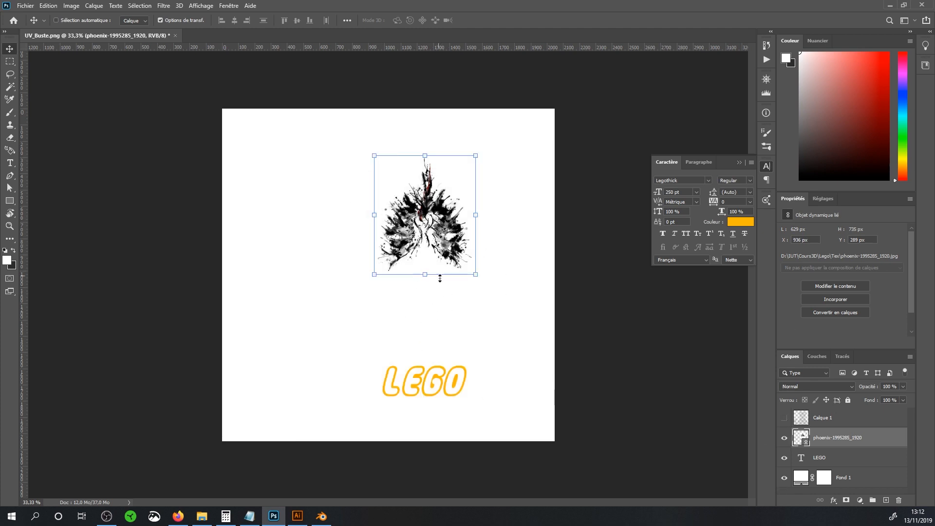
pyautogui.click(804, 480)
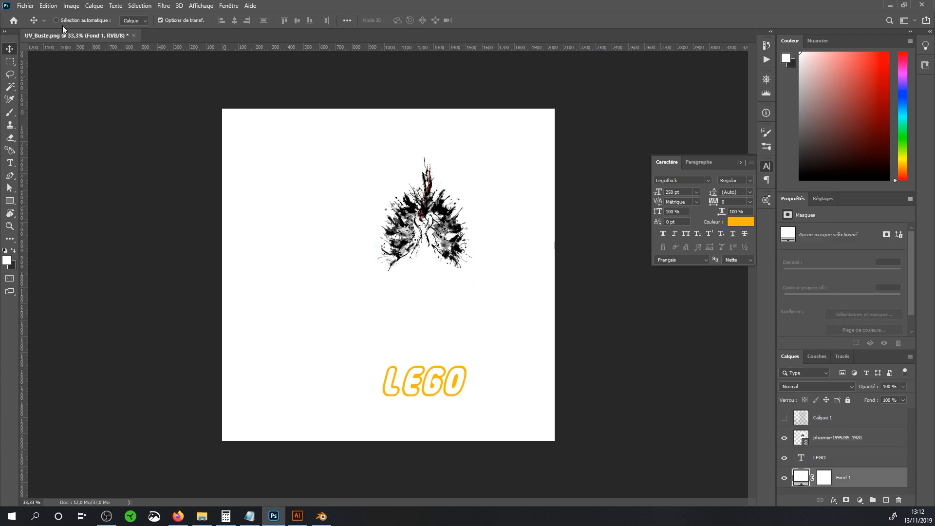
pyautogui.click(26, 6)
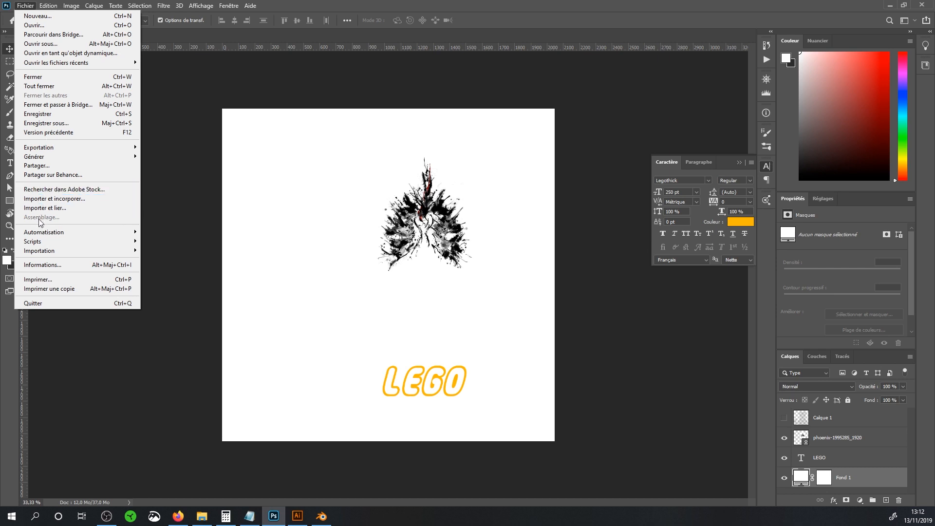
pyautogui.moveTo(112, 148)
pyautogui.click(172, 147)
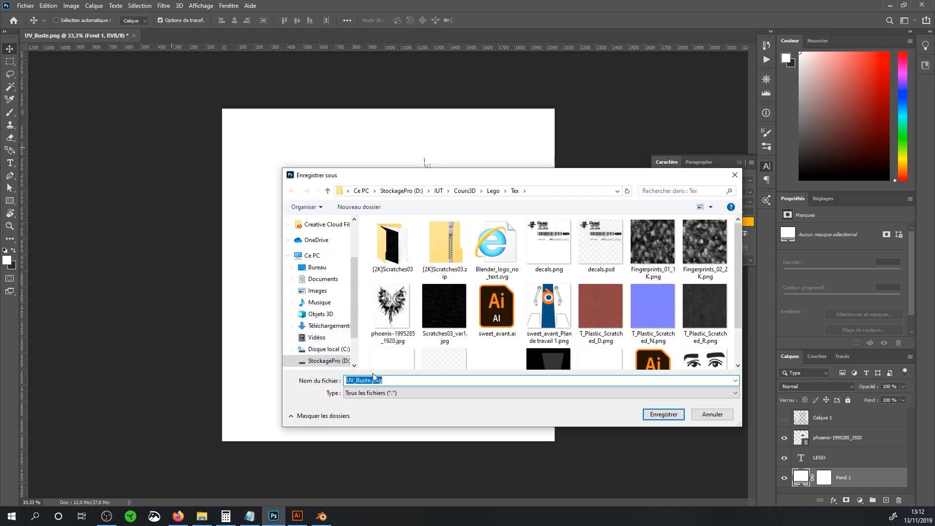
pyautogui.write('Test')
pyautogui.press('Return')
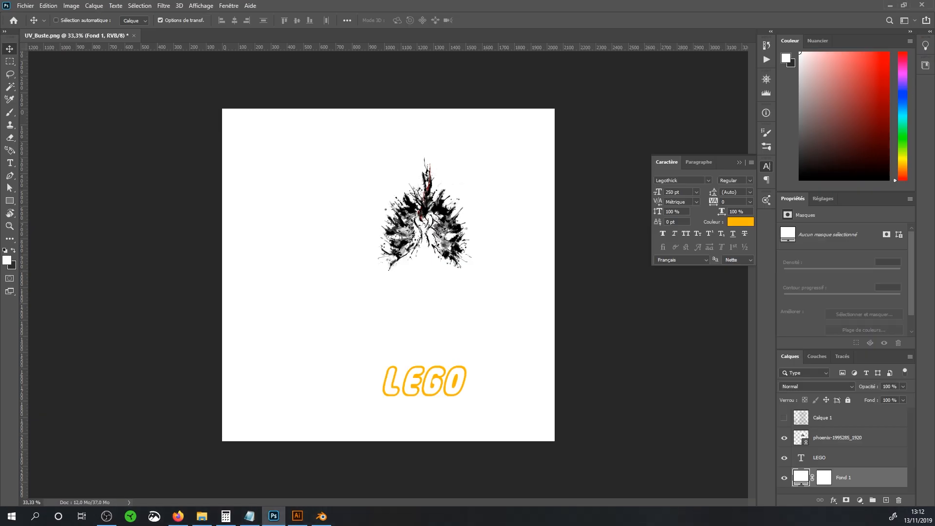
# Switch to Blender's Shading workspace and add an Image Texture node to the M_PlastiqueBuste material
pyautogui.hotkey('alt', 'Tab')
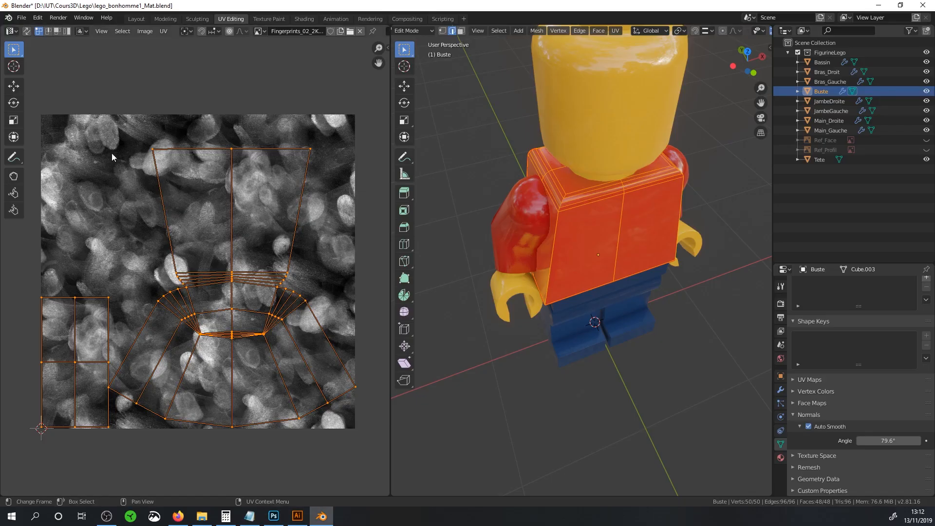
pyautogui.click(306, 18)
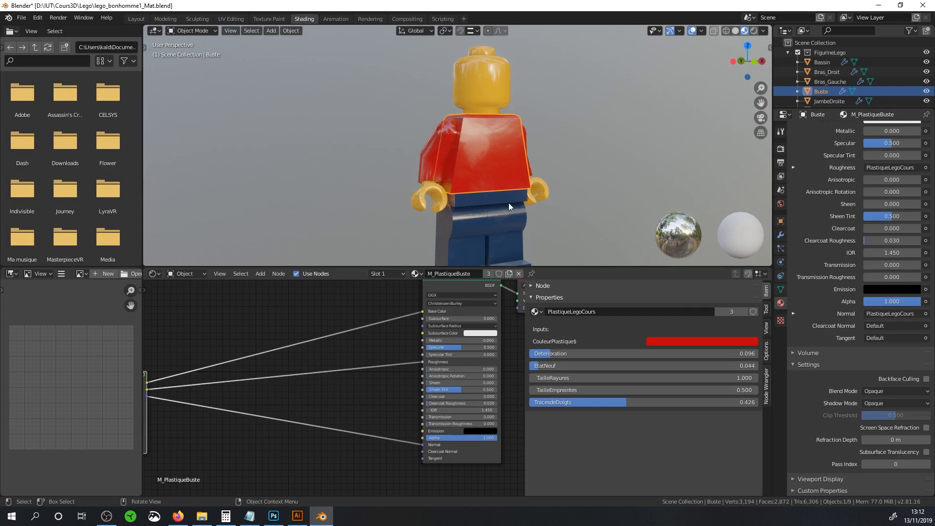
pyautogui.scroll(-1, 495, 163)
pyautogui.scroll(-3, 332, 352)
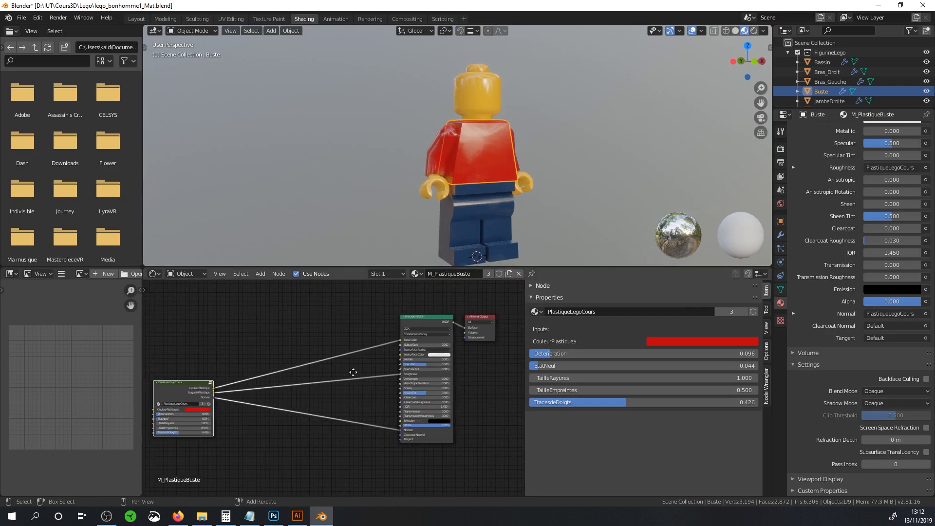
pyautogui.hotkey('shift', 'a')
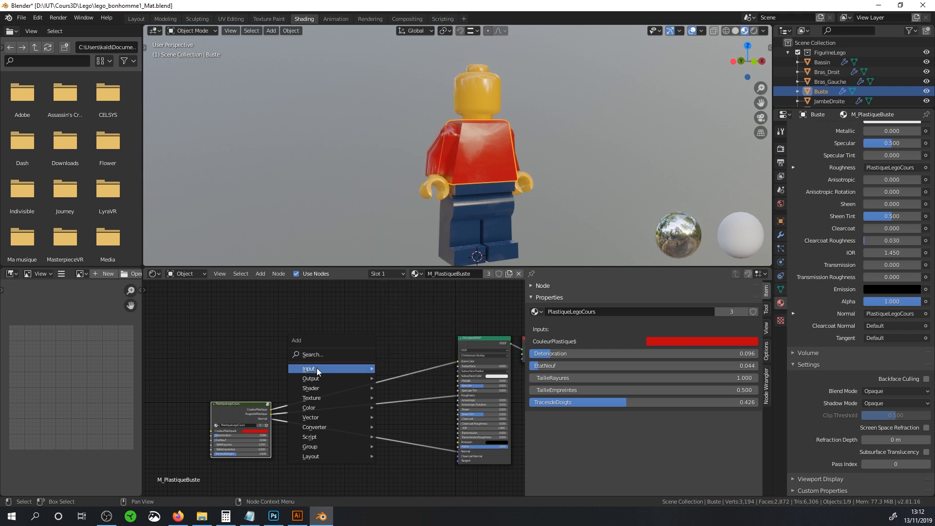
pyautogui.moveTo(317, 369)
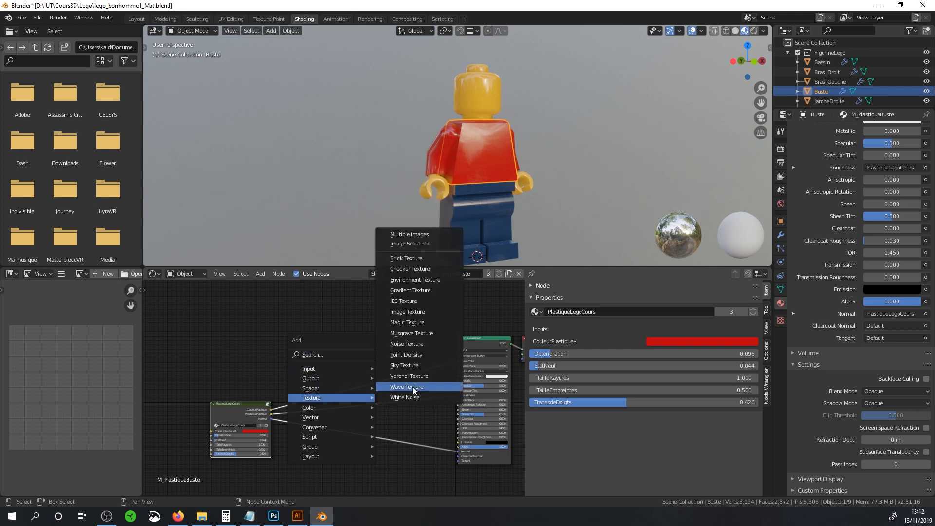
pyautogui.click(407, 312)
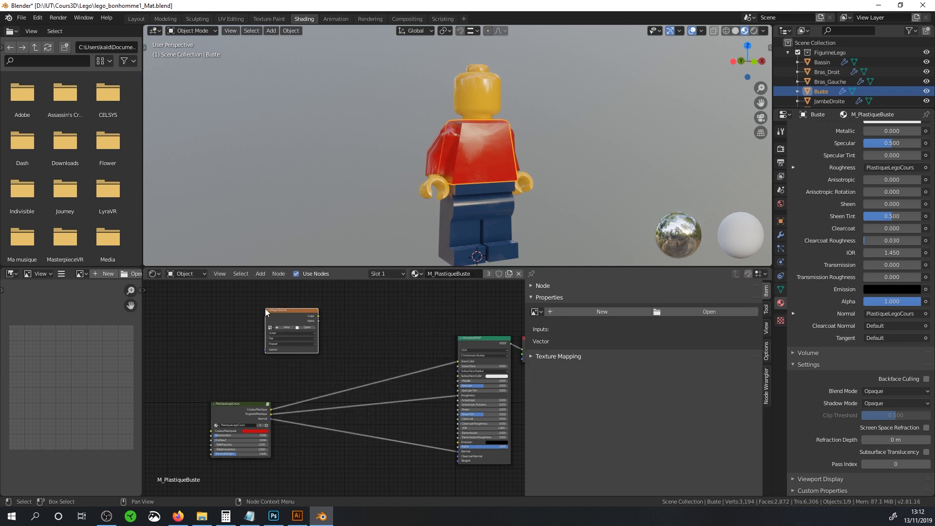
# Load Test_Buste.png into the Image Texture node and connect its Color output to the Principled BSDF's Base Color
pyautogui.click(308, 328)
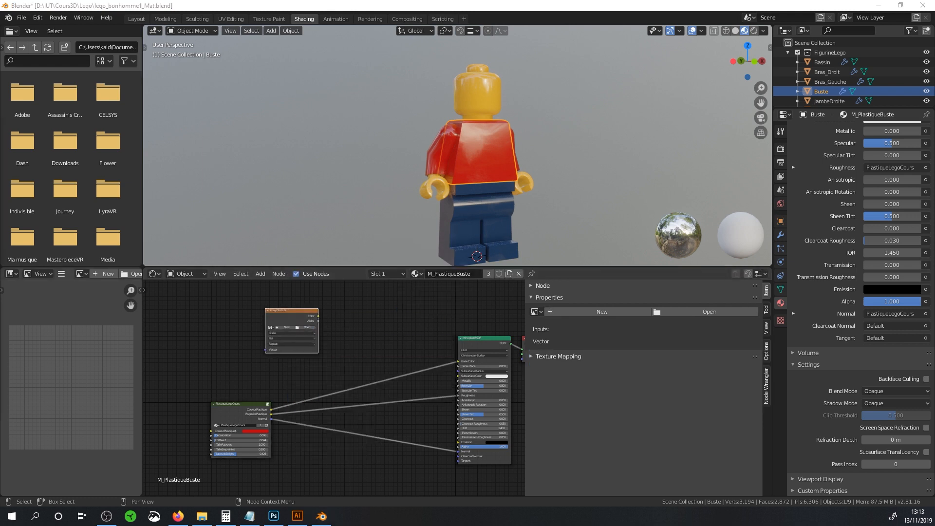
pyautogui.doubleClick(305, 208)
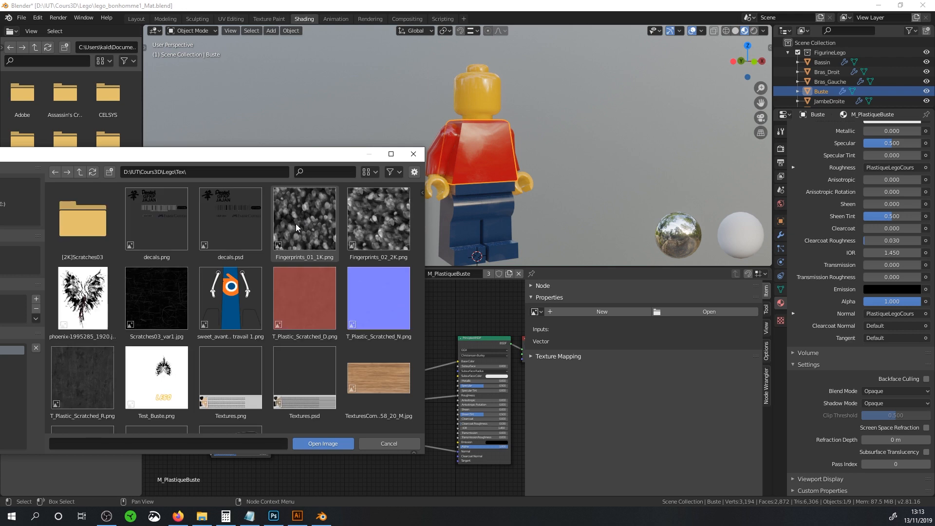
pyautogui.doubleClick(161, 381)
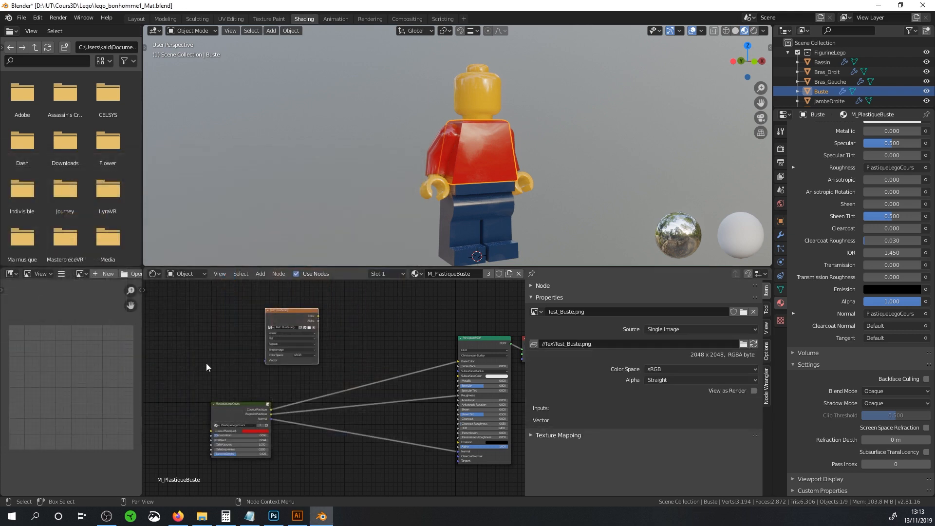
pyautogui.scroll(3, 264, 361)
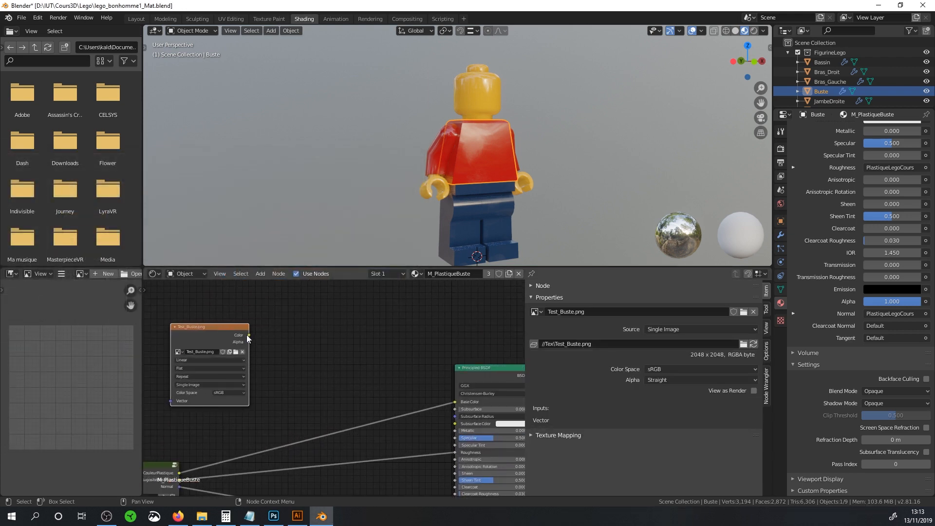
pyautogui.moveTo(249, 335); pyautogui.dragTo(454, 402)
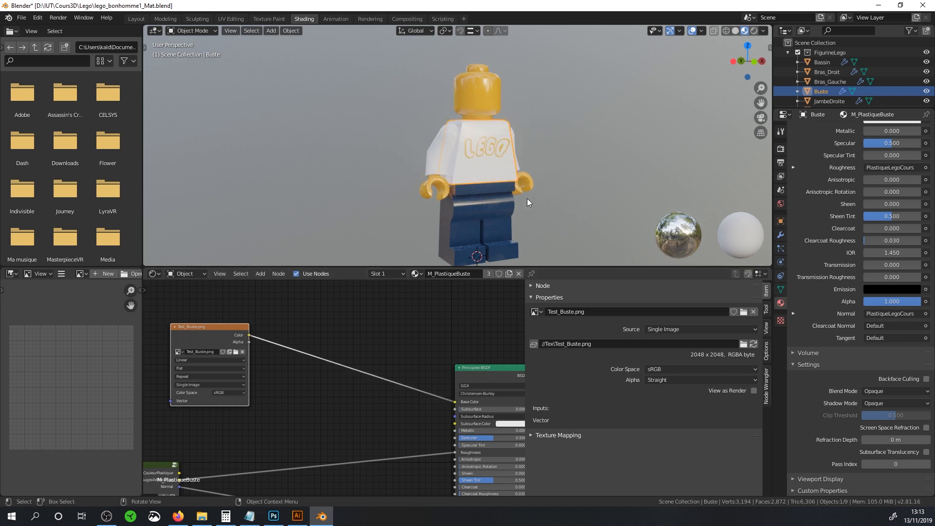
# Examine how the phoenix and LEGO artwork sit on the back, front and sides of the figure's torso
pyautogui.moveTo(511, 185); pyautogui.dragTo(687, 163, button='middle')
pyautogui.scroll(5, 478, 195)
pyautogui.moveTo(490, 154); pyautogui.dragTo(471, 164, button='middle')
pyautogui.scroll(2, 446, 174)
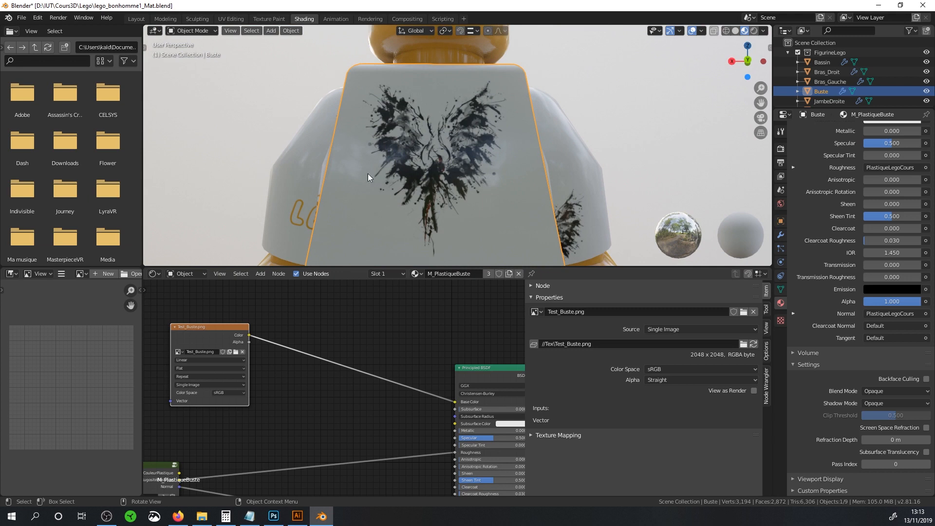
pyautogui.scroll(-2, 454, 153)
pyautogui.moveTo(440, 156); pyautogui.dragTo(292, 166, button='middle')
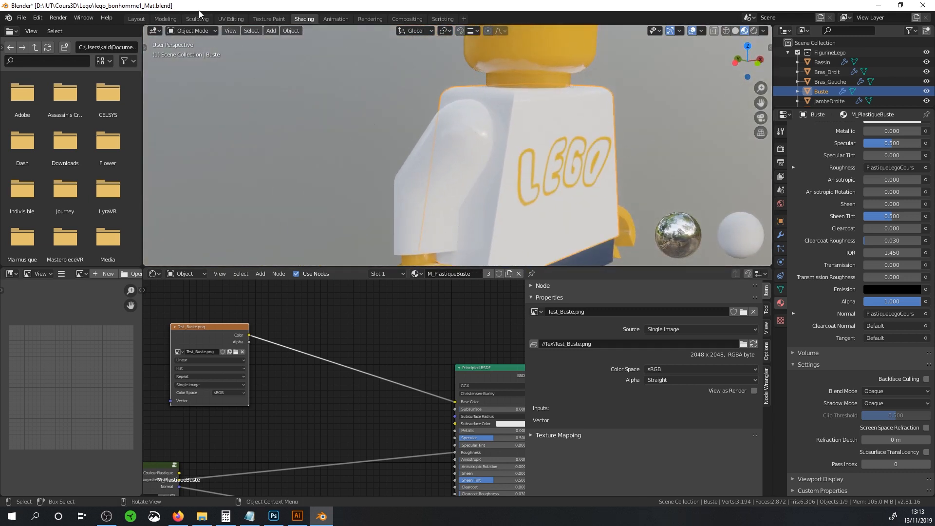
# Try to move the lower-left UV corner of the torso's LEGO panel inward over the Test_Buste.png texture
pyautogui.click(231, 19)
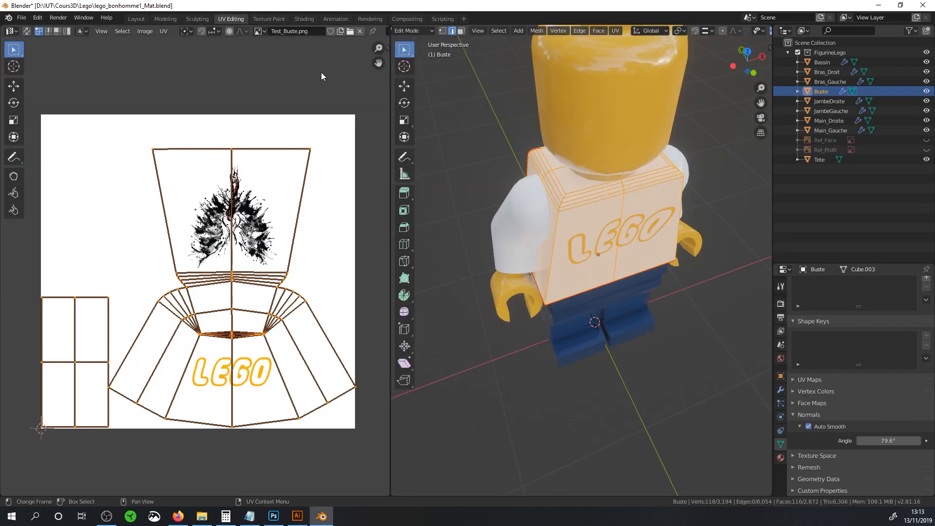
pyautogui.moveTo(275, 268); pyautogui.dragTo(263, 246, button='middle')
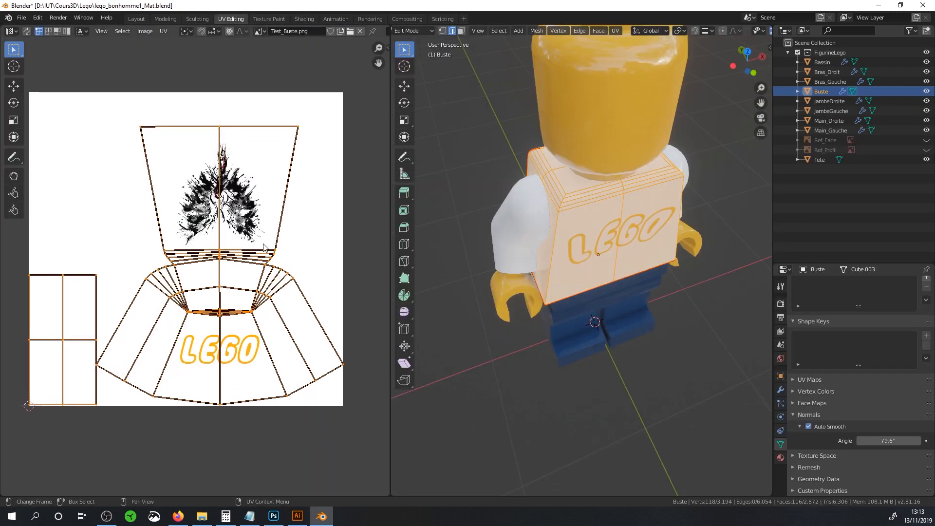
pyautogui.click(192, 323)
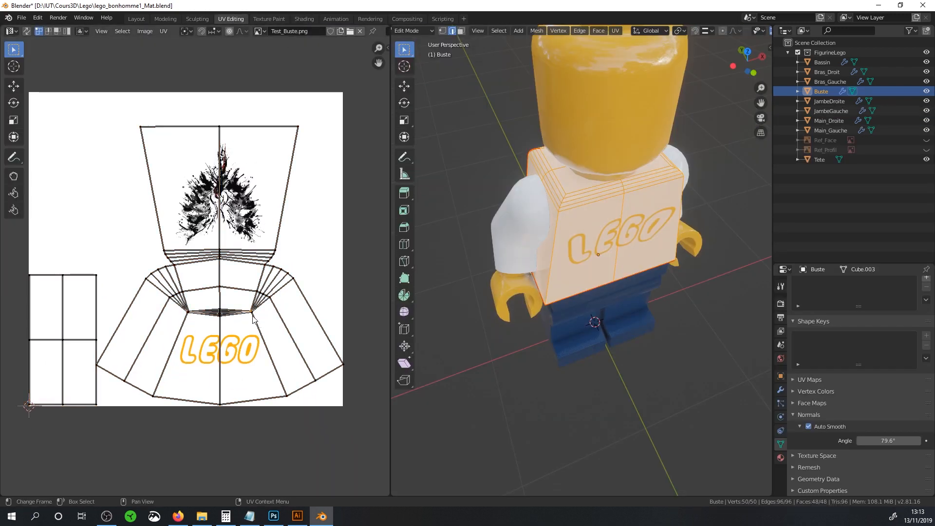
pyautogui.scroll(3, 253, 318)
pyautogui.moveTo(237, 385); pyautogui.dragTo(236, 244, button='middle')
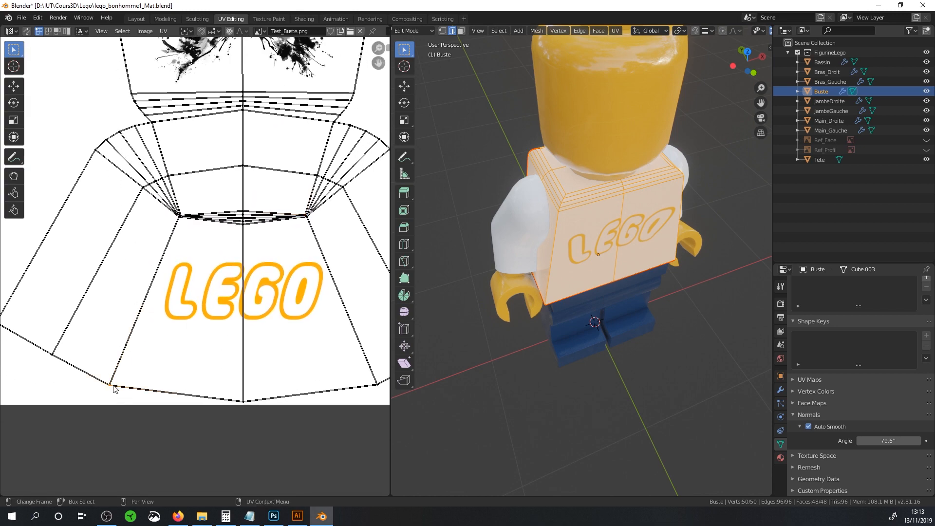
pyautogui.press('g')
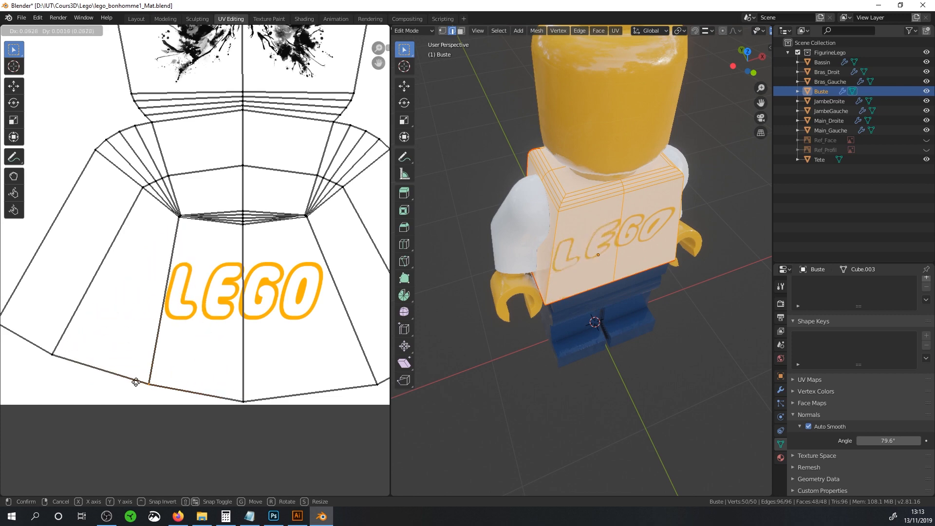
pyautogui.rightClick(160, 340)
pyautogui.scroll(-2, 200, 316)
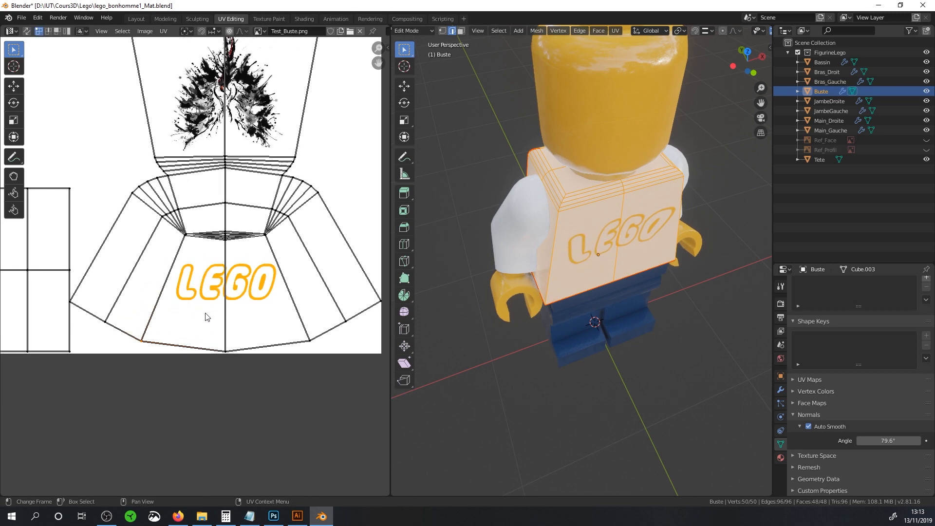
# Examine the phoenix and LEGO artwork of the Test_Buste.png texture up close, with the UV layout hidden
pyautogui.scroll(1, 308, 226)
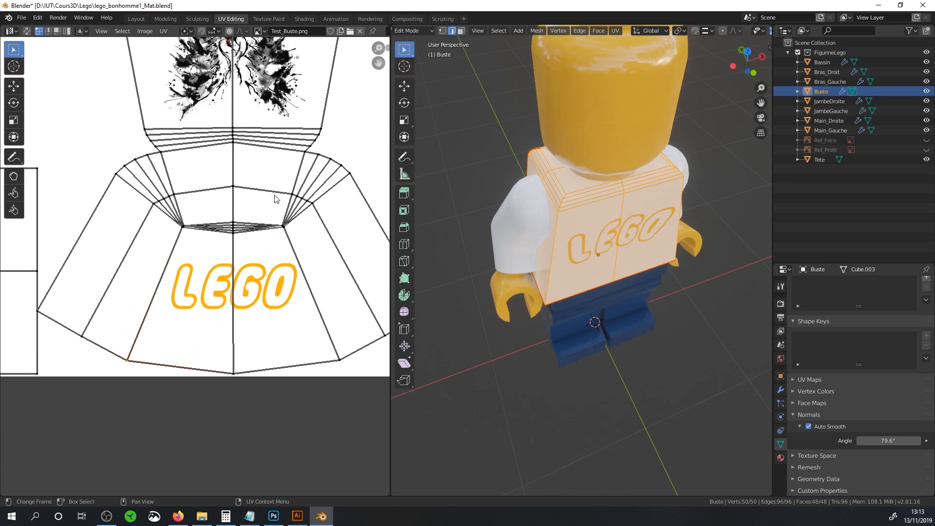
pyautogui.press('Tab')
pyautogui.scroll(-2, 267, 203)
pyautogui.scroll(4, 253, 171)
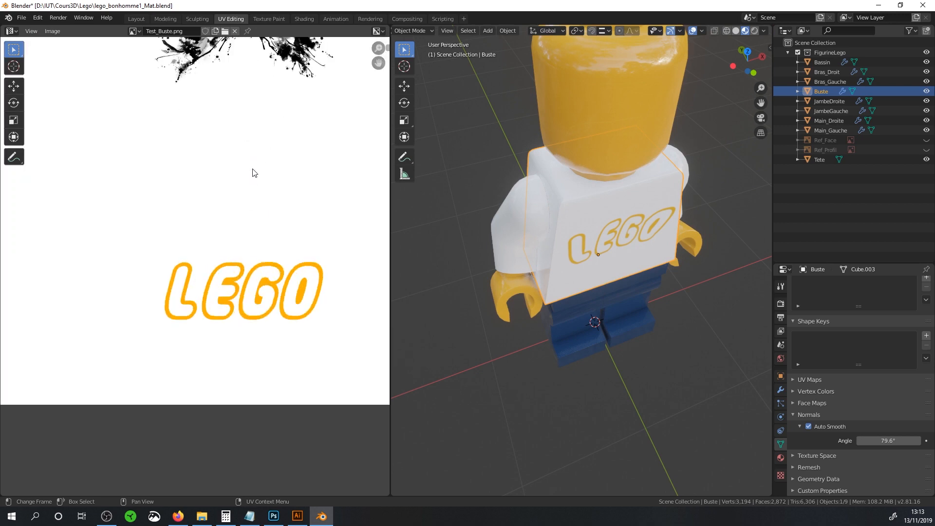
pyautogui.moveTo(253, 171); pyautogui.dragTo(185, 318, button='middle')
pyautogui.scroll(4, 199, 299)
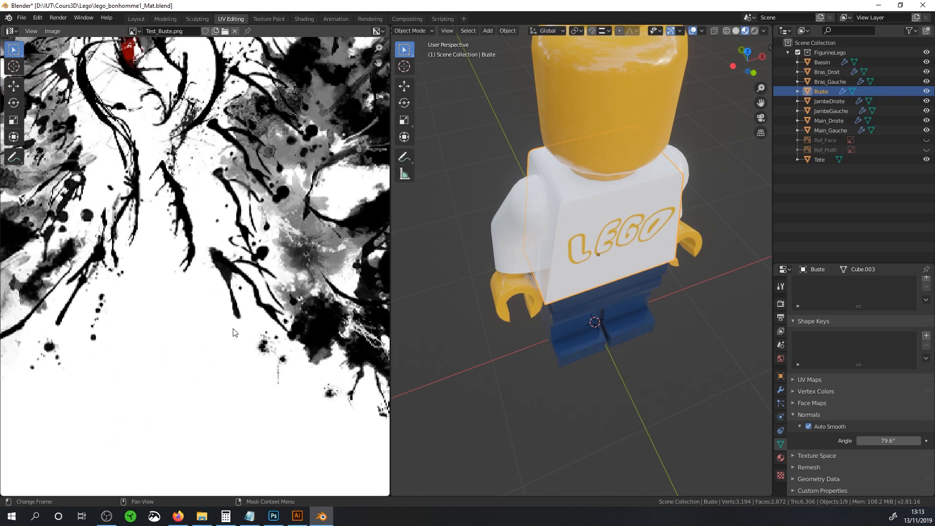
pyautogui.scroll(-7, 237, 338)
pyautogui.moveTo(194, 420); pyautogui.dragTo(207, 376, button='middle')
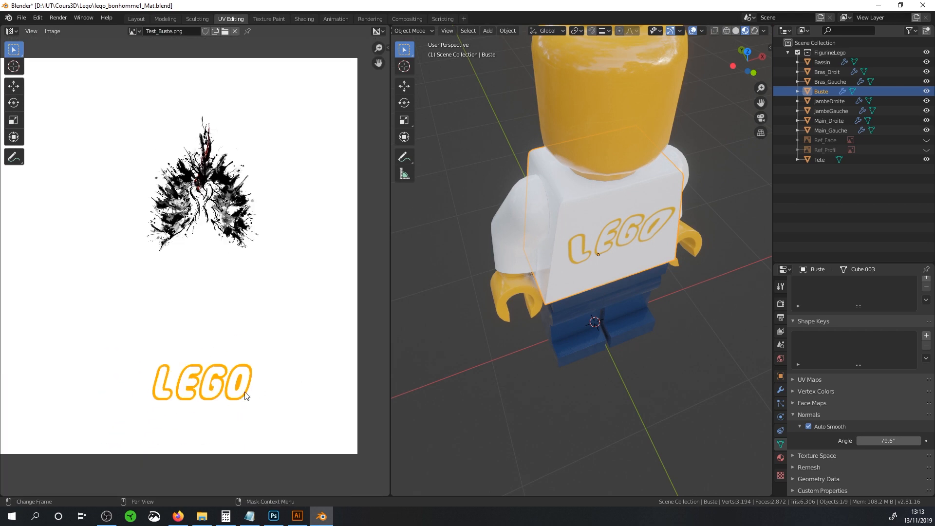
pyautogui.scroll(3, 246, 396)
pyautogui.scroll(3, 230, 200)
# Inspect the phoenix print on the back of the figure's torso up close and return to the LEGO side
pyautogui.moveTo(560, 209); pyautogui.dragTo(726, 209, button='middle')
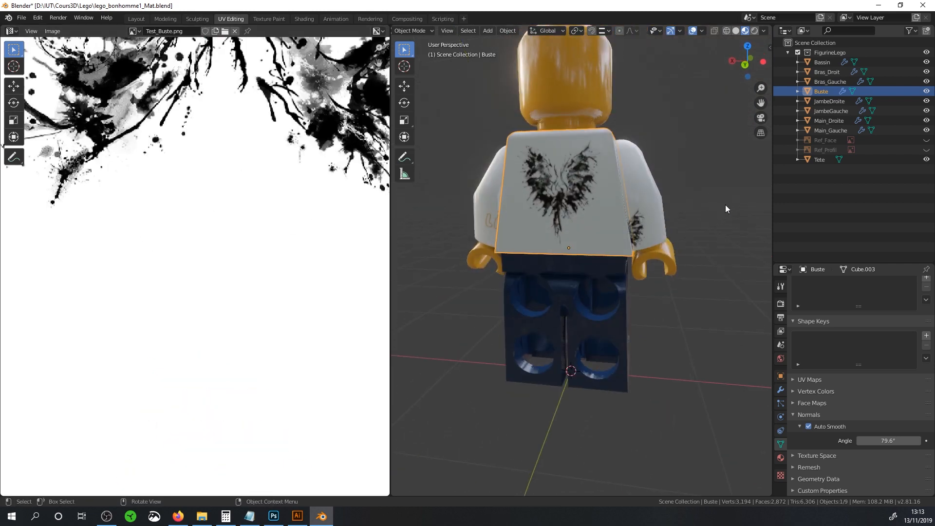
pyautogui.scroll(7, 642, 197)
pyautogui.keyDown('shift'); pyautogui.moveTo(622, 165); pyautogui.dragTo(612, 376, button='middle'); pyautogui.keyUp('shift')
pyautogui.scroll(2, 612, 321)
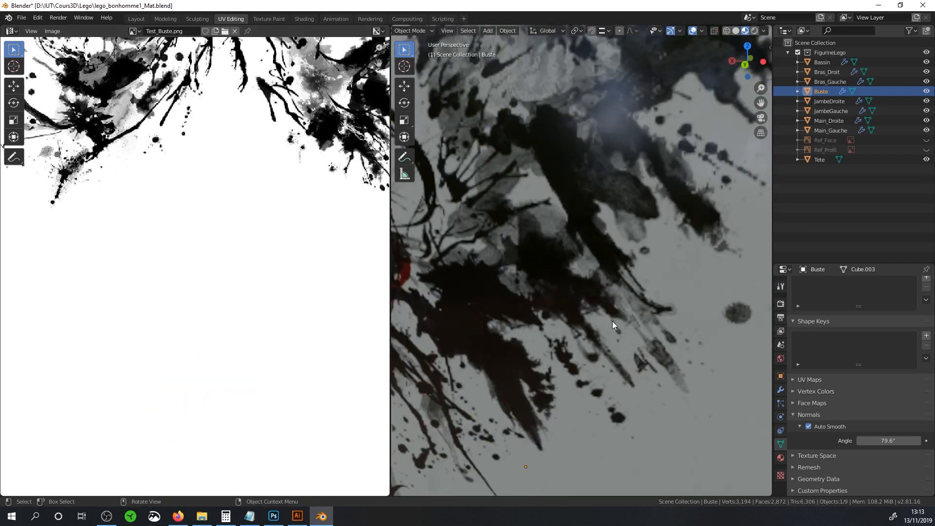
pyautogui.scroll(-4, 614, 312)
pyautogui.scroll(-5, 642, 267)
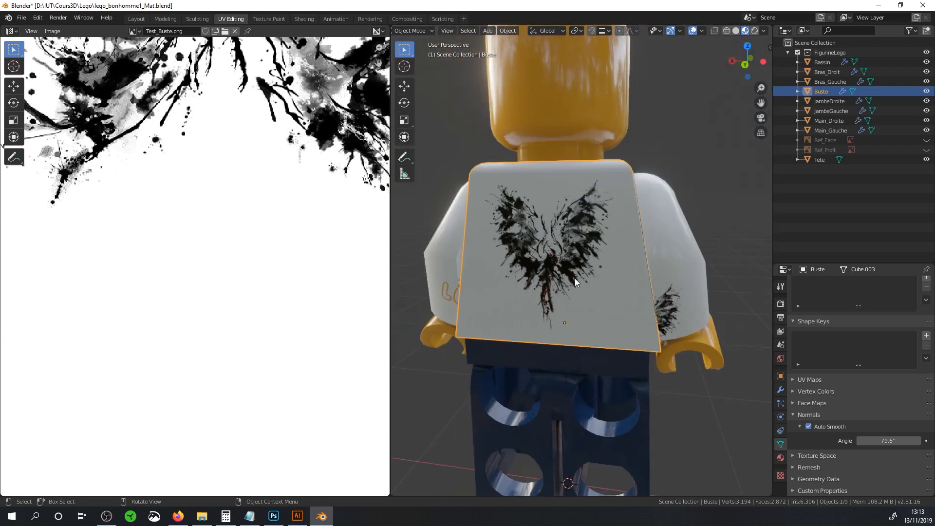
pyautogui.moveTo(592, 276); pyautogui.dragTo(442, 285, button='middle')
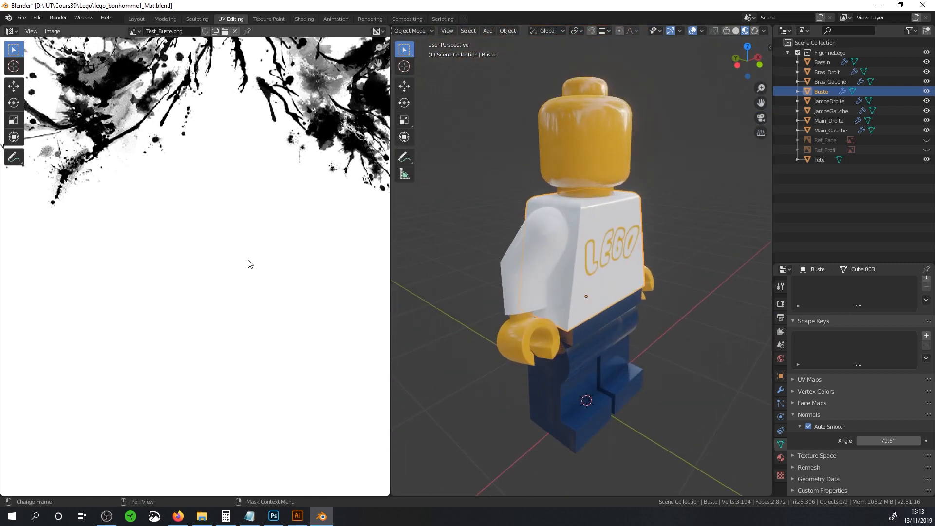
# View the torso's whole UV layout over the Test_Buste.png texture and return to Object Mode
pyautogui.press('Tab')
pyautogui.scroll(-6, 251, 273)
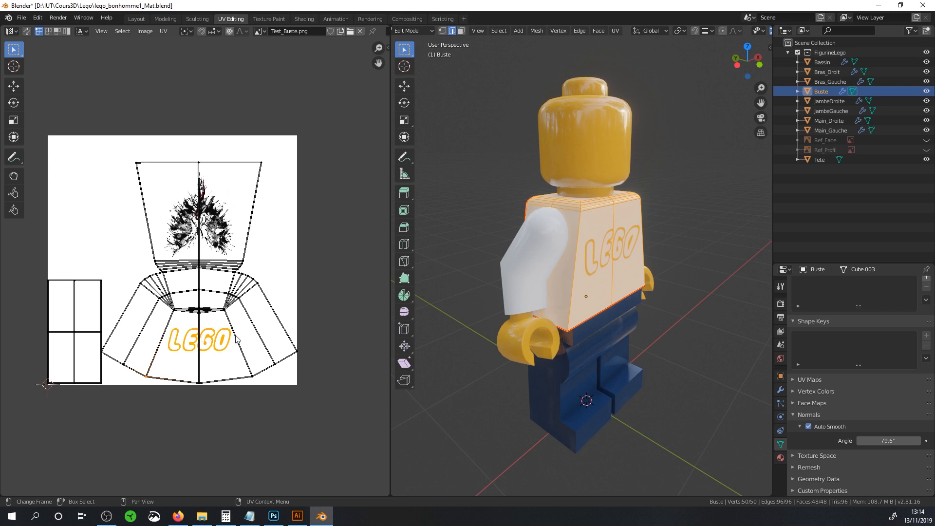
pyautogui.press('Tab')
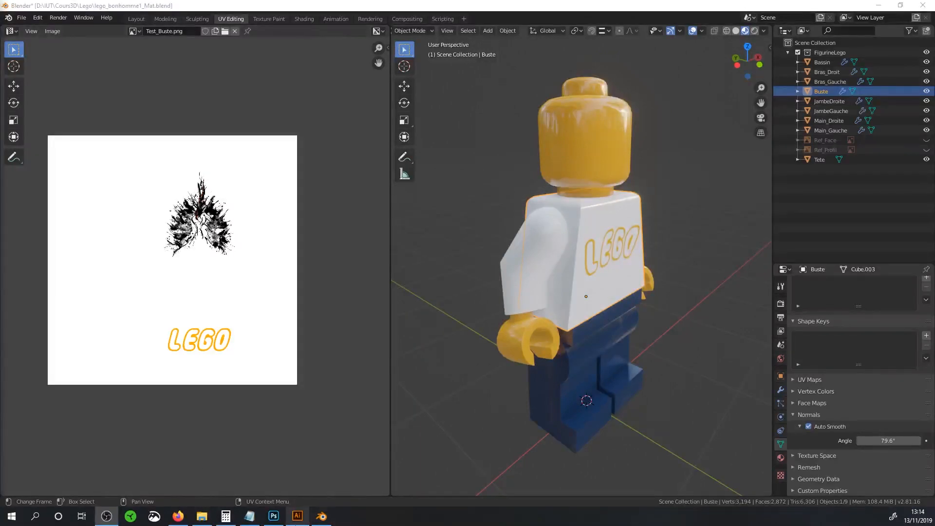
# Switch to Illustrator and look at the sweet_avant.ai jacket artwork and the Visage_Plan de travail 1.png face artwork
pyautogui.click(294, 522)
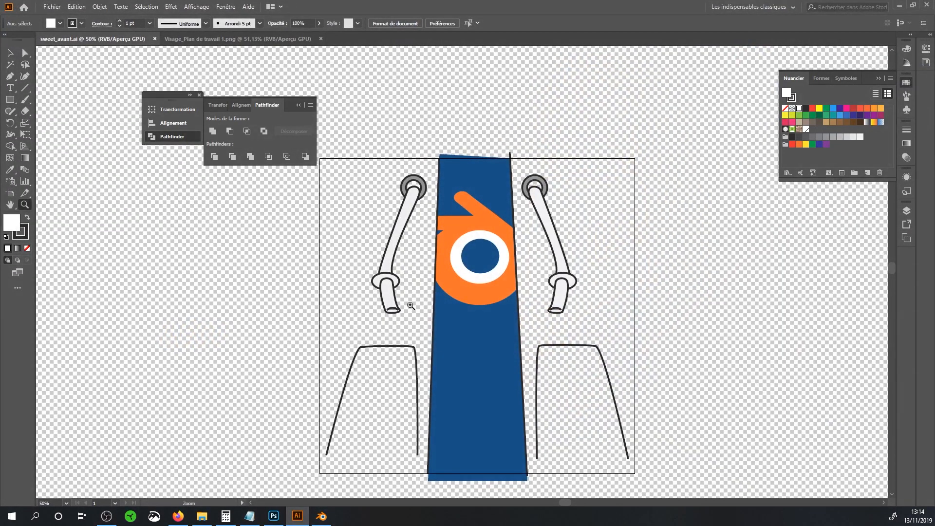
pyautogui.click(225, 48)
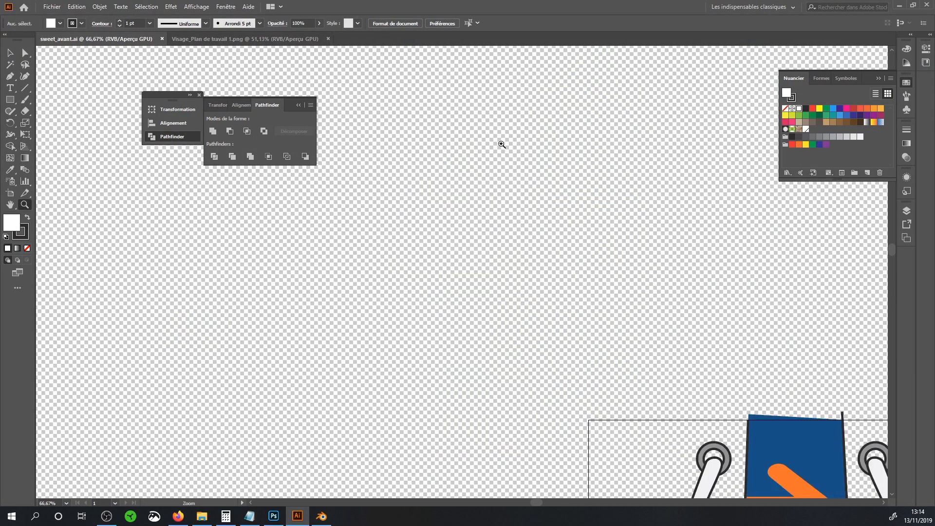
pyautogui.click(267, 41)
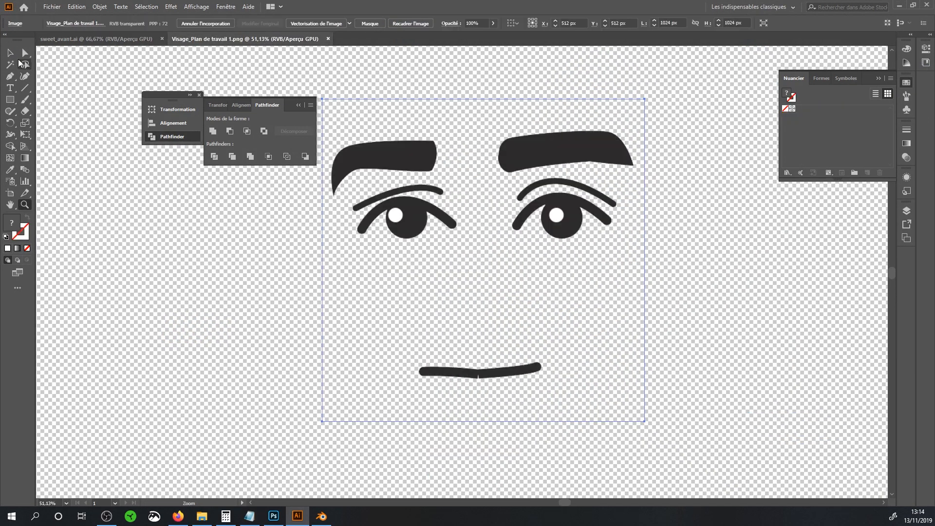
pyautogui.press('v')
pyautogui.scroll(2, 423, 297)
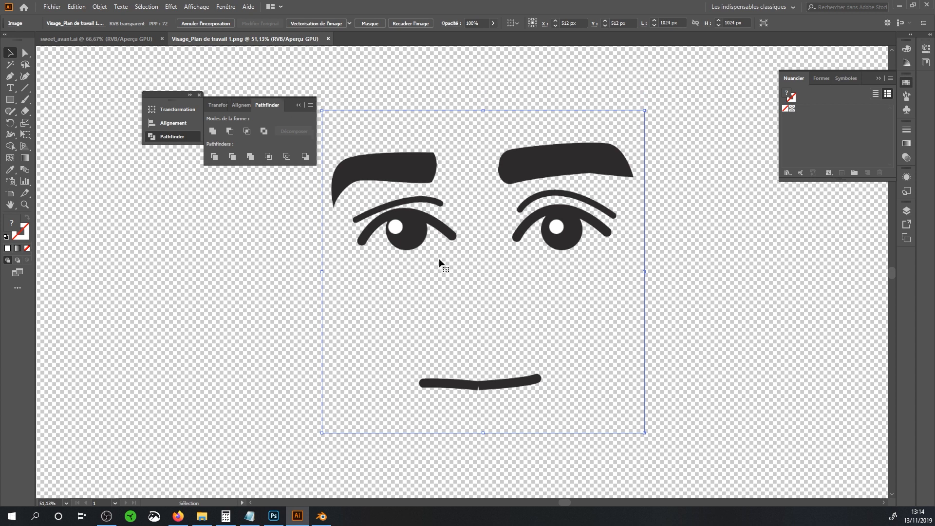
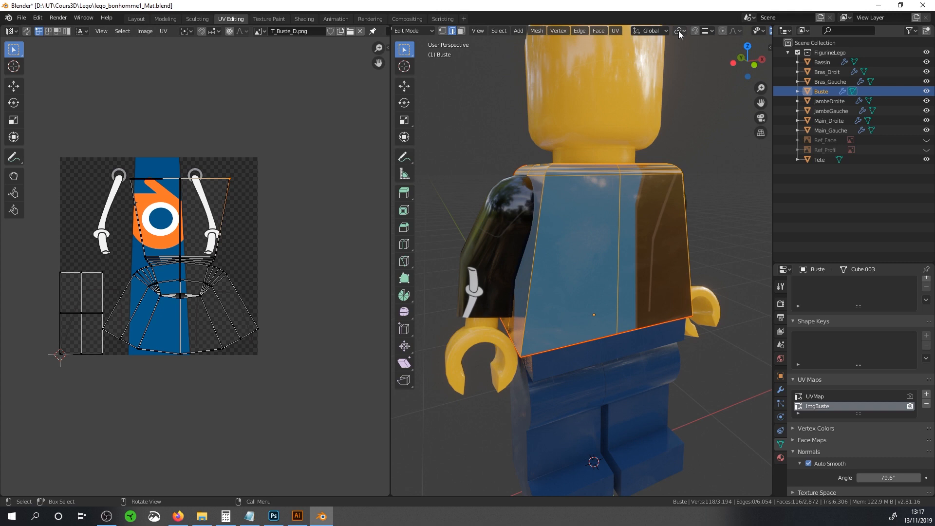
# Select only the torso's two front faces and map their UVs with Project From View in the front orthographic view
pyautogui.press('3')
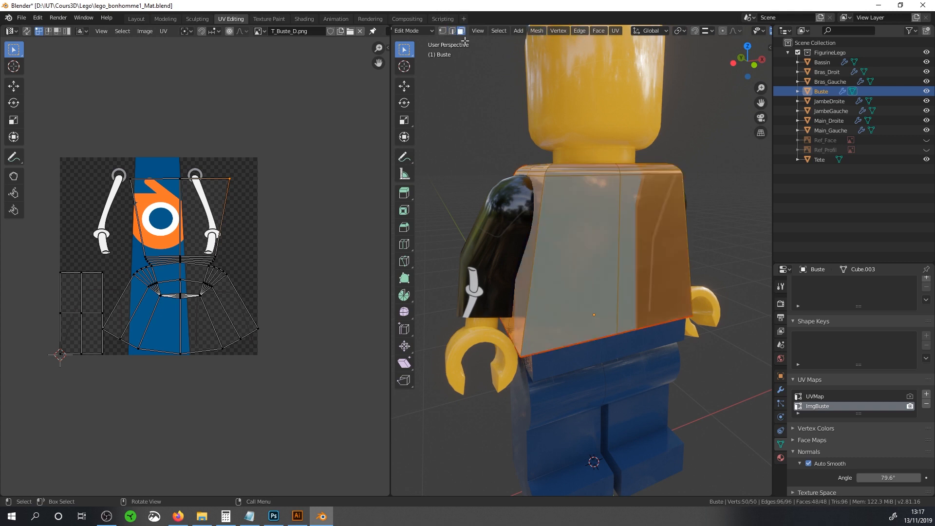
pyautogui.hotkey('alt', 'a')
pyautogui.click(660, 228)
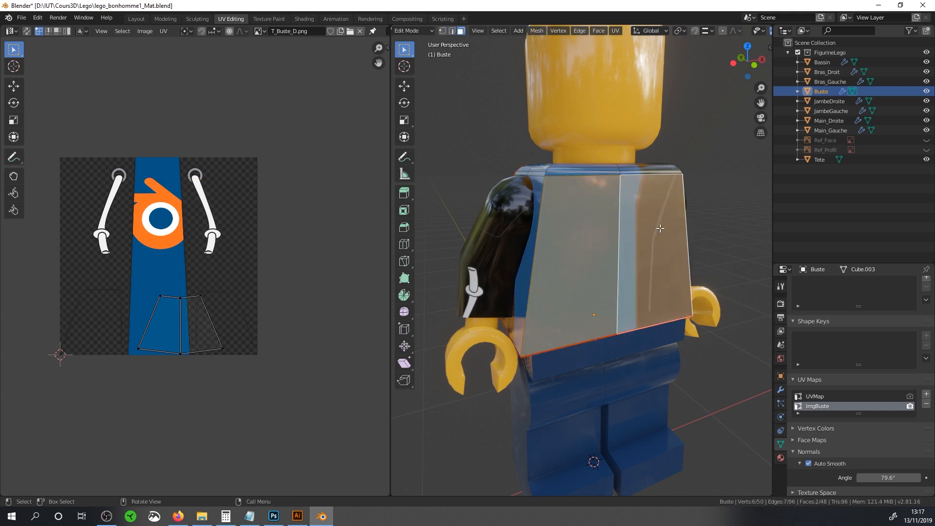
pyautogui.press('KP_1')
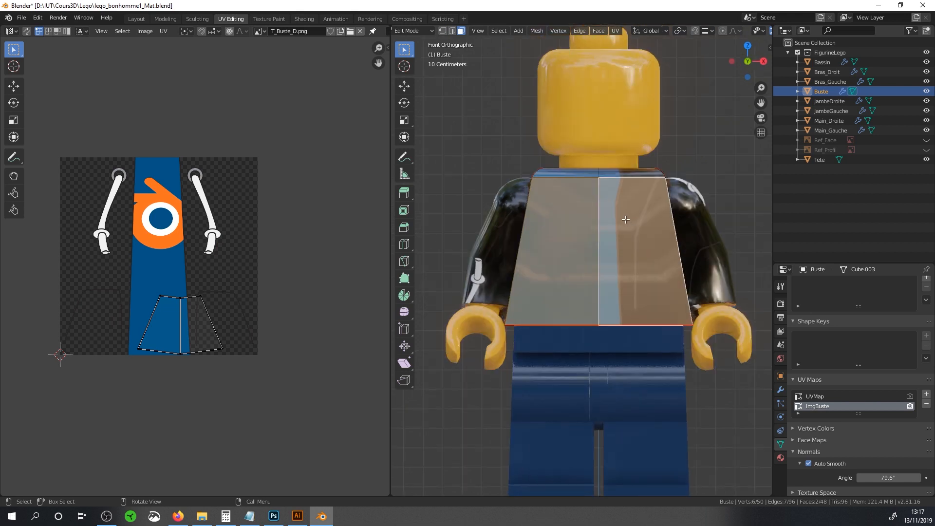
pyautogui.press('u')
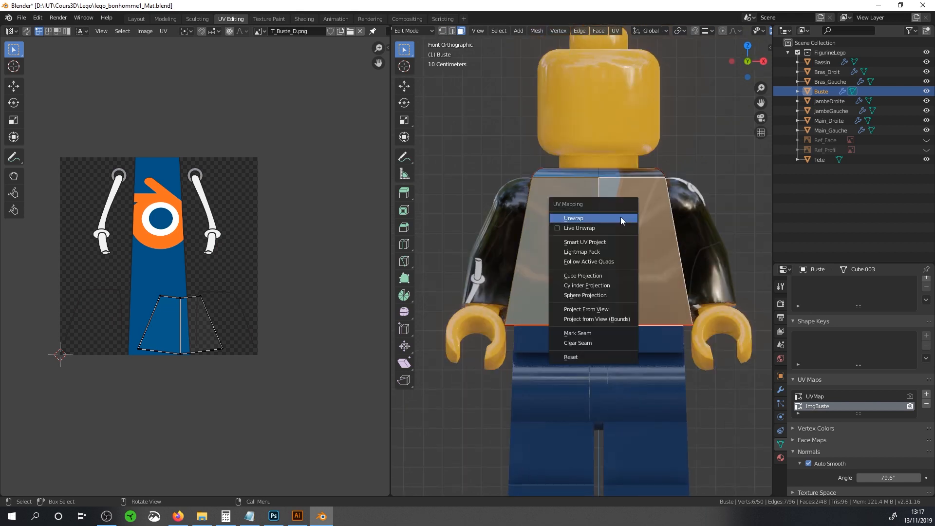
pyautogui.click(597, 308)
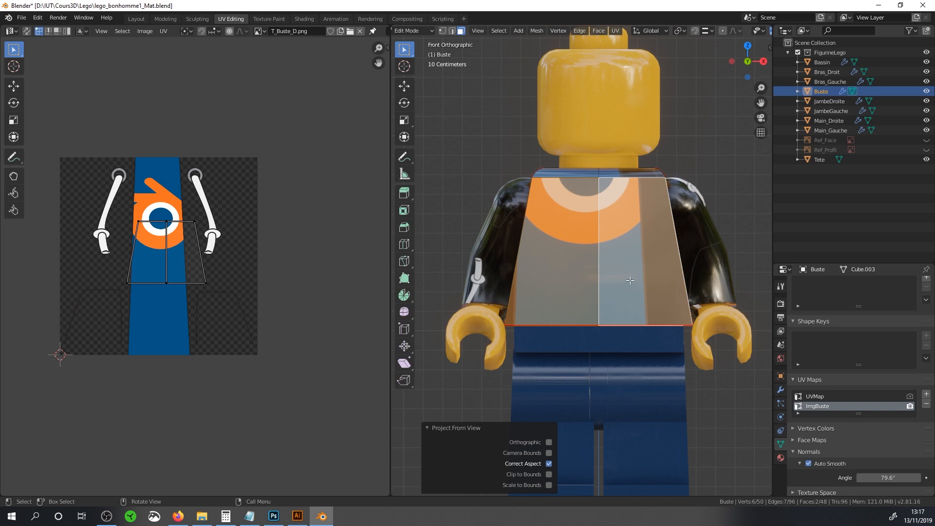
# Remap the two front faces with Project from View (Bounds) so they fill the T_Buste_D.png image
pyautogui.press('u')
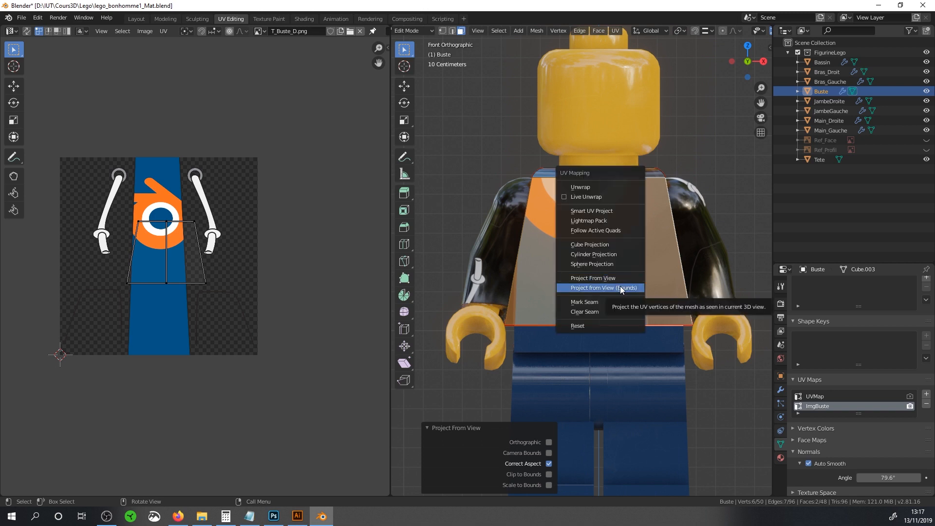
pyautogui.click(620, 287)
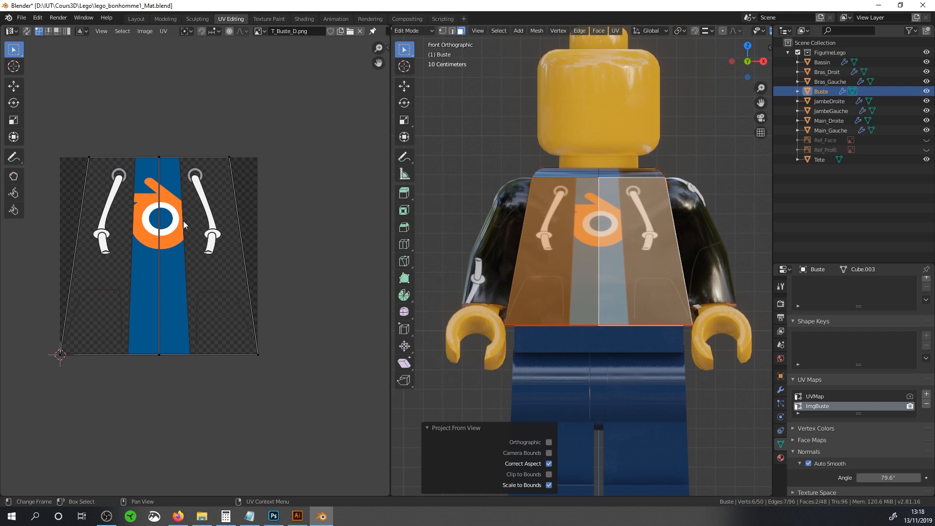
pyautogui.moveTo(184, 222); pyautogui.dragTo(232, 240, button='middle')
pyautogui.moveTo(512, 232); pyautogui.dragTo(556, 247, button='middle')
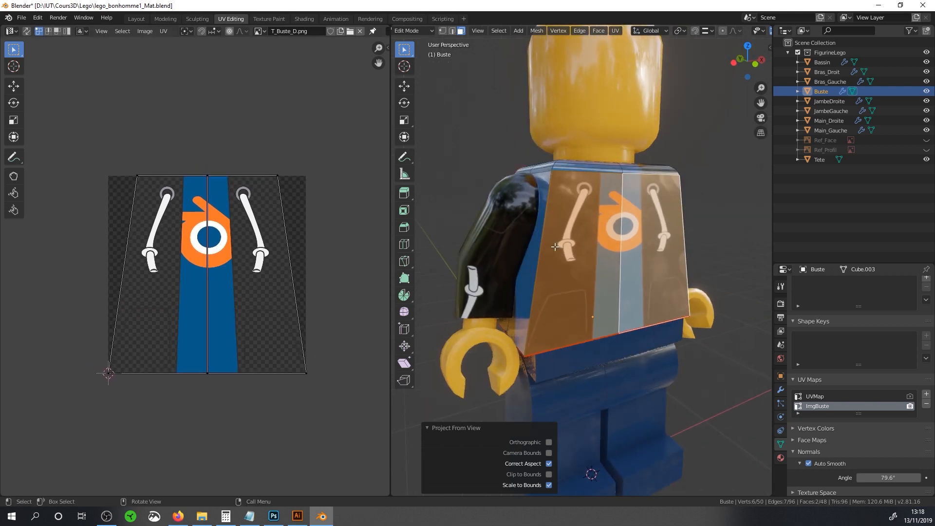
# Select all torso faces except the two front ones, move their UVs off the left side of the T_Buste_D.png image, and leave Edit Mode
pyautogui.press('a')
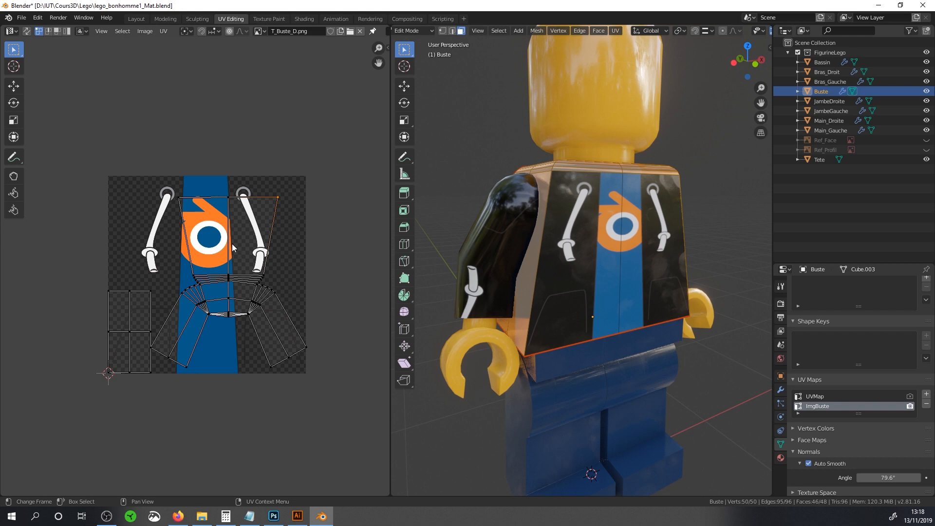
pyautogui.press('a')
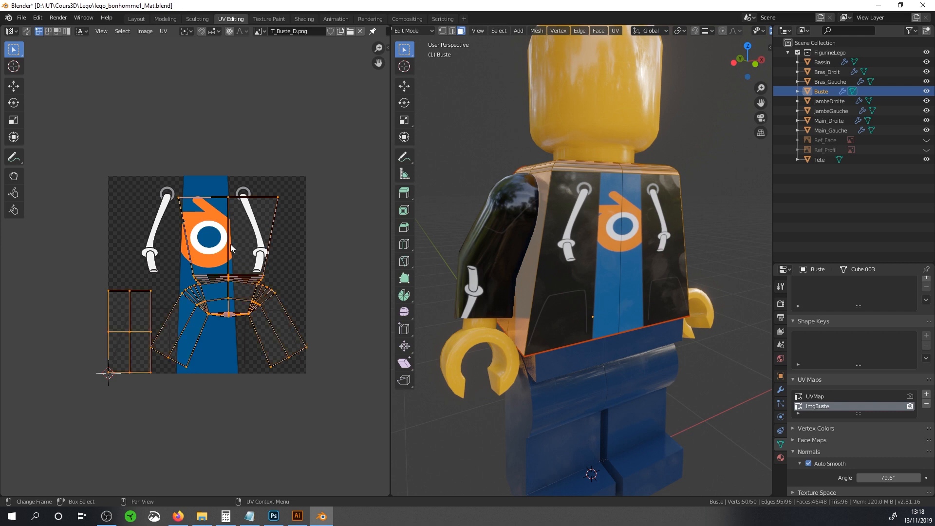
pyautogui.press('g')
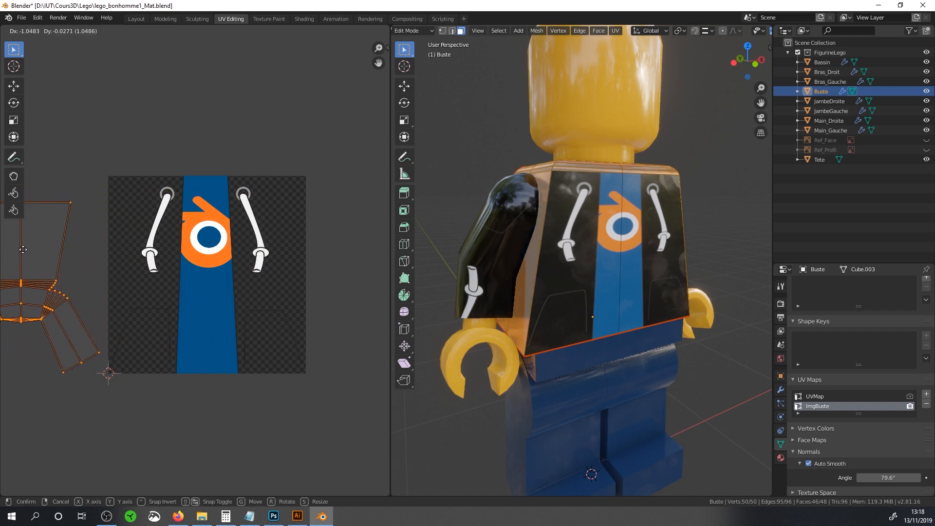
pyautogui.click(23, 249)
pyautogui.moveTo(428, 251); pyautogui.dragTo(469, 250, button='middle')
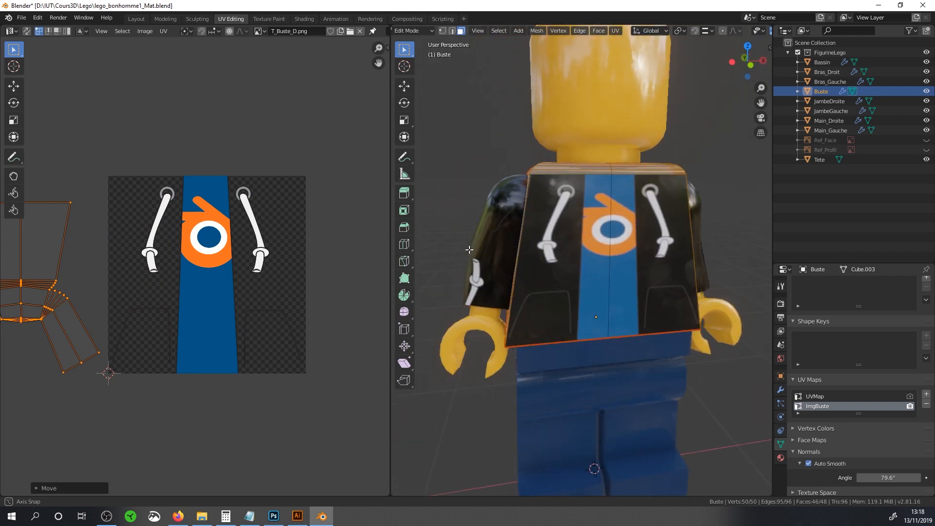
pyautogui.press('Tab')
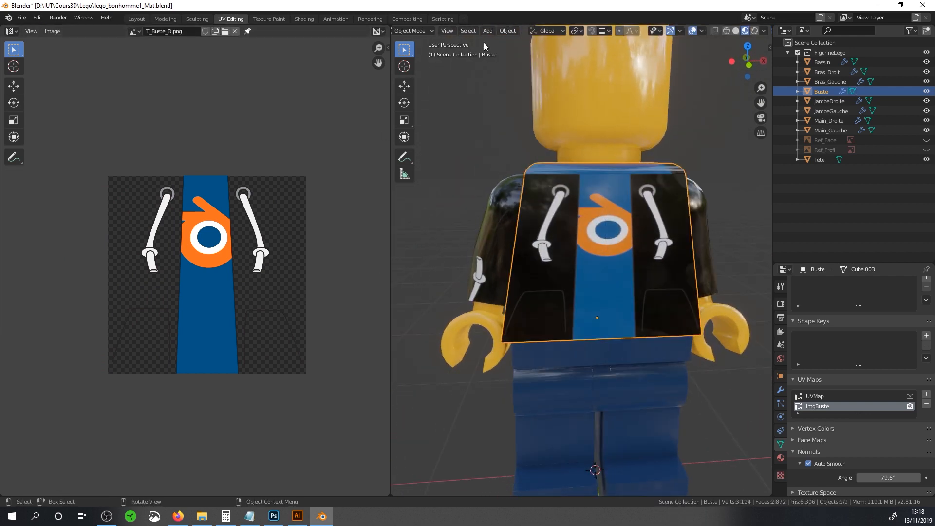
# Check the projection options of the T_Buste_D.png Image Texture node in the Shading workspace, keeping Flat
pyautogui.click(303, 18)
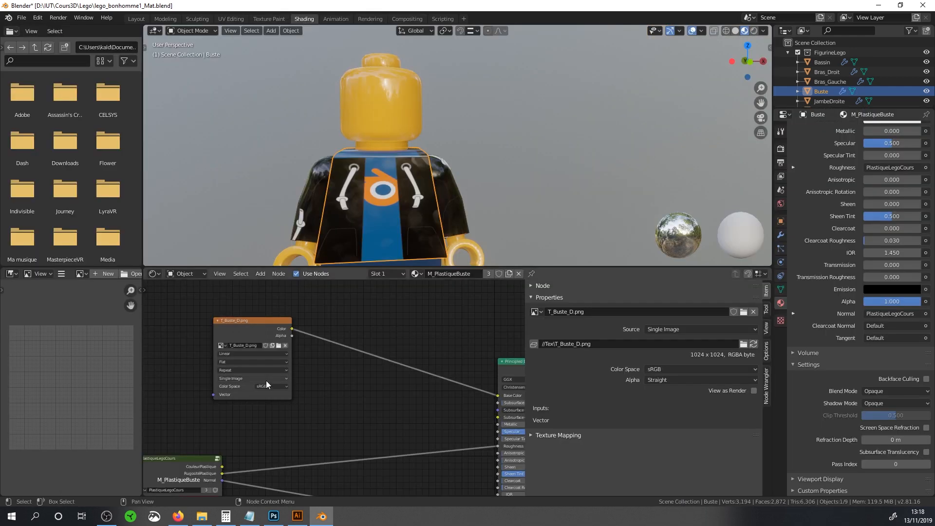
pyautogui.scroll(2, 263, 379)
pyautogui.scroll(2, 238, 395)
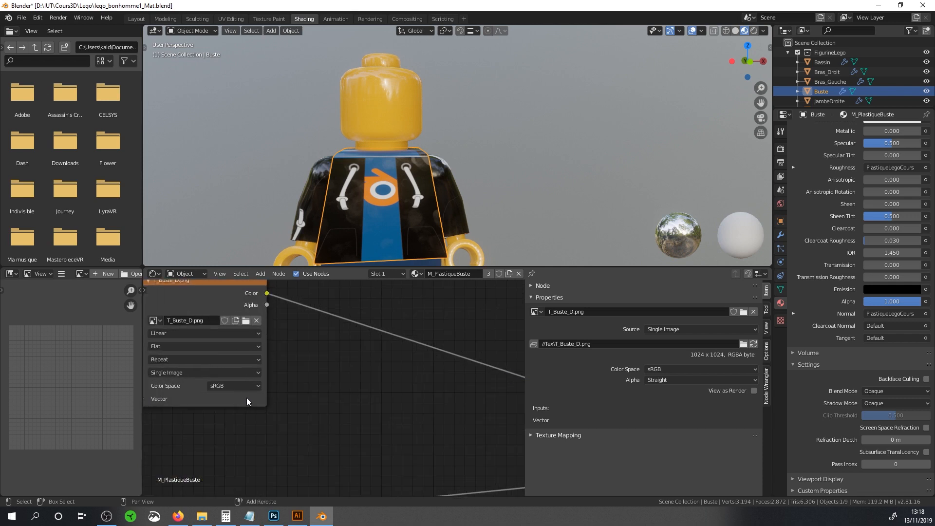
pyautogui.moveTo(246, 398); pyautogui.dragTo(313, 384, button='middle')
pyautogui.click(276, 333)
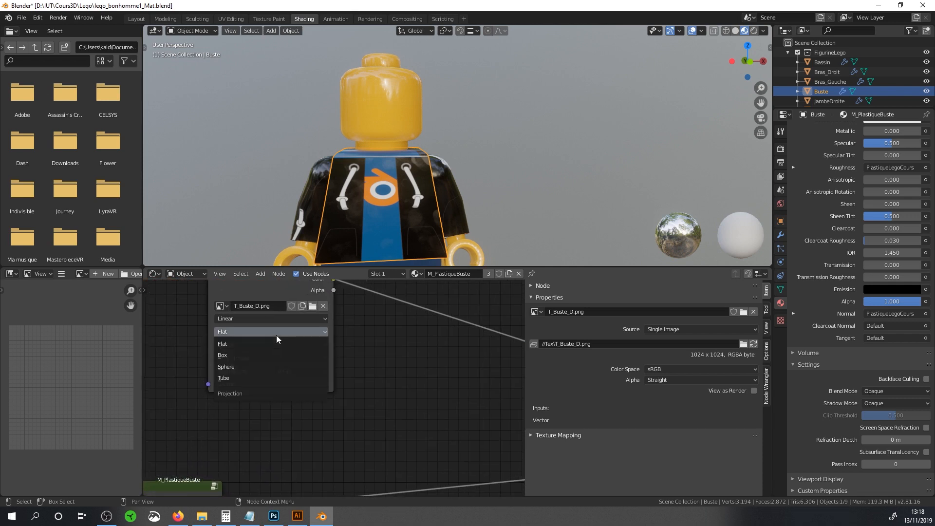
pyautogui.click(277, 335)
pyautogui.click(269, 345)
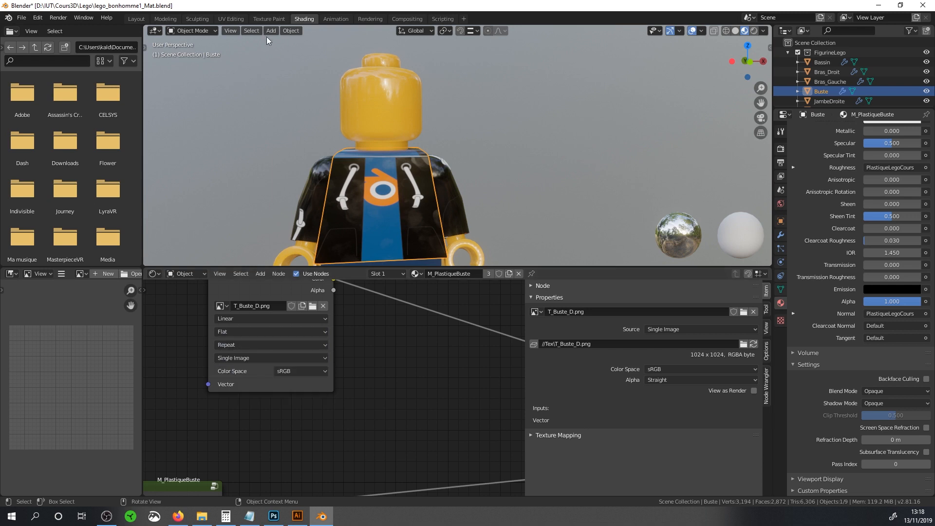
# Set the extension of the torso material's T_Buste_D.png Image Texture node to Clip in the Shading workspace
pyautogui.click(229, 19)
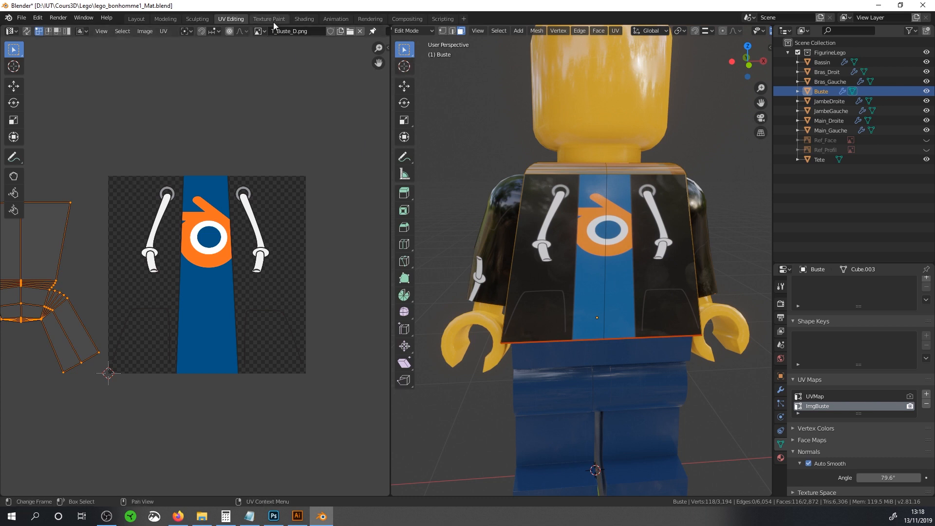
pyautogui.click(301, 19)
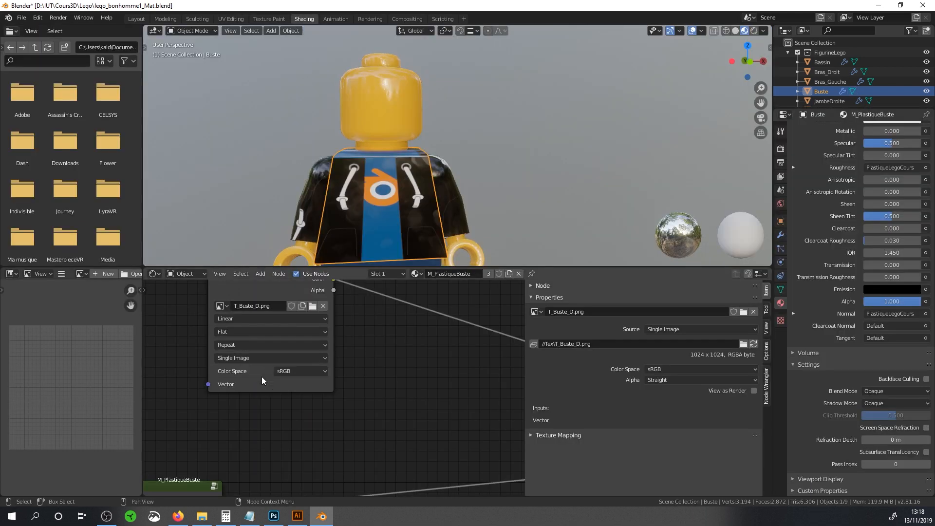
pyautogui.click(258, 354)
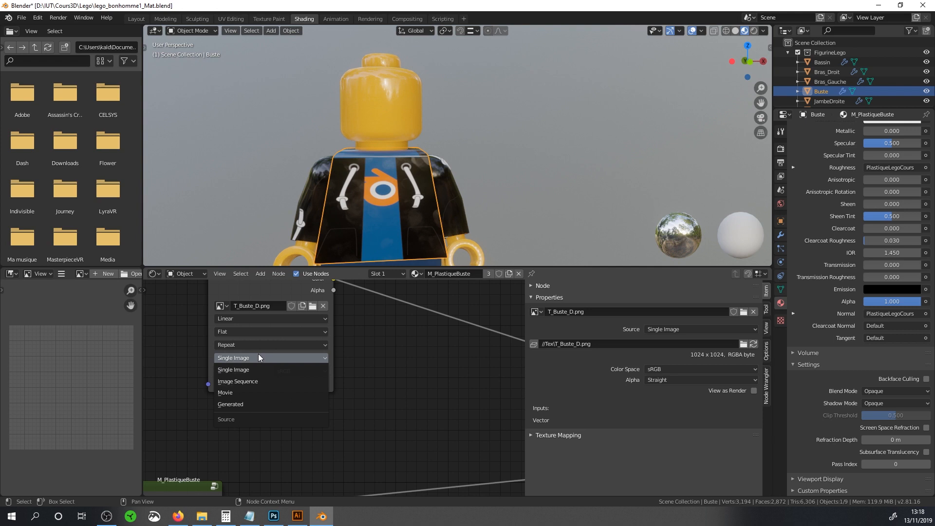
pyautogui.click(261, 344)
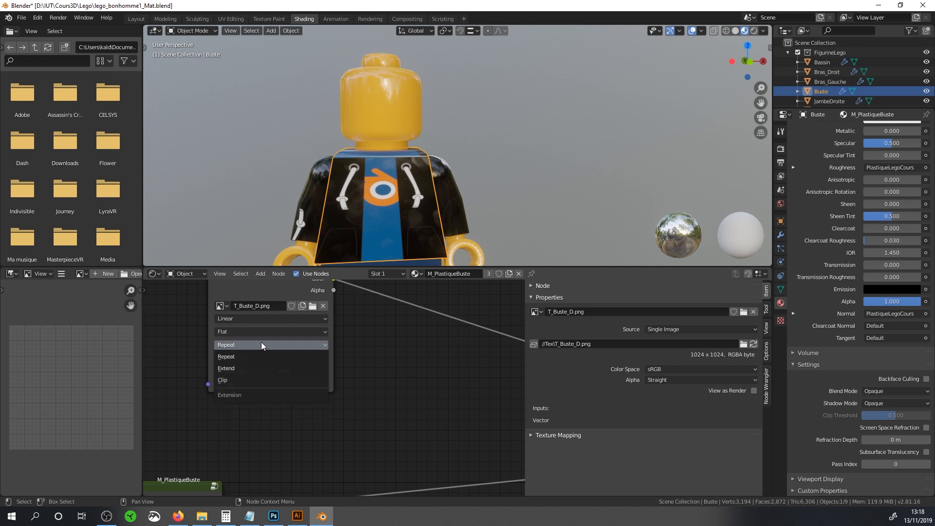
pyautogui.click(241, 378)
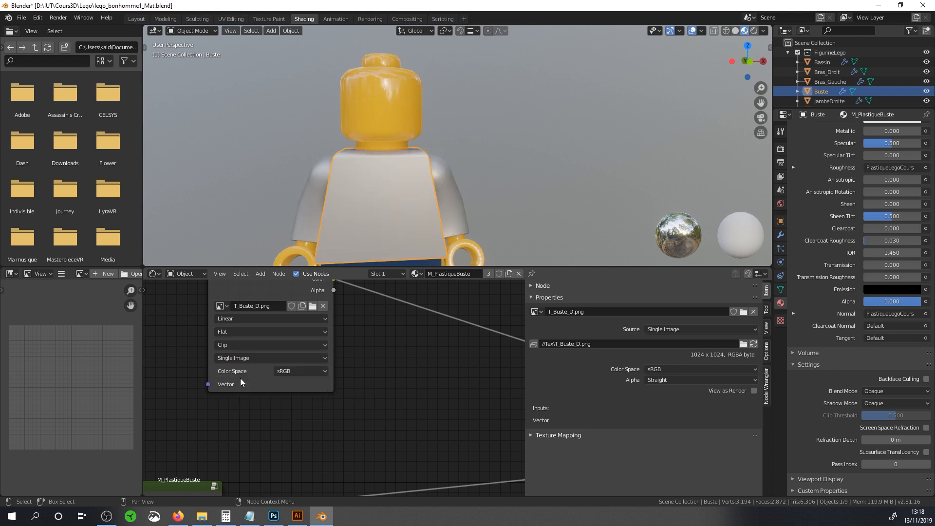
pyautogui.moveTo(331, 227); pyautogui.dragTo(378, 209, button='middle')
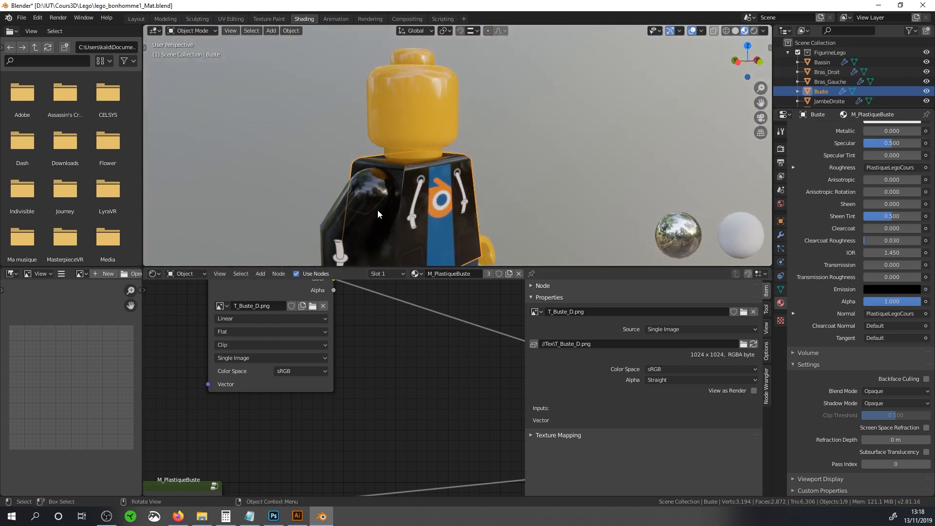
pyautogui.scroll(-2, 403, 200)
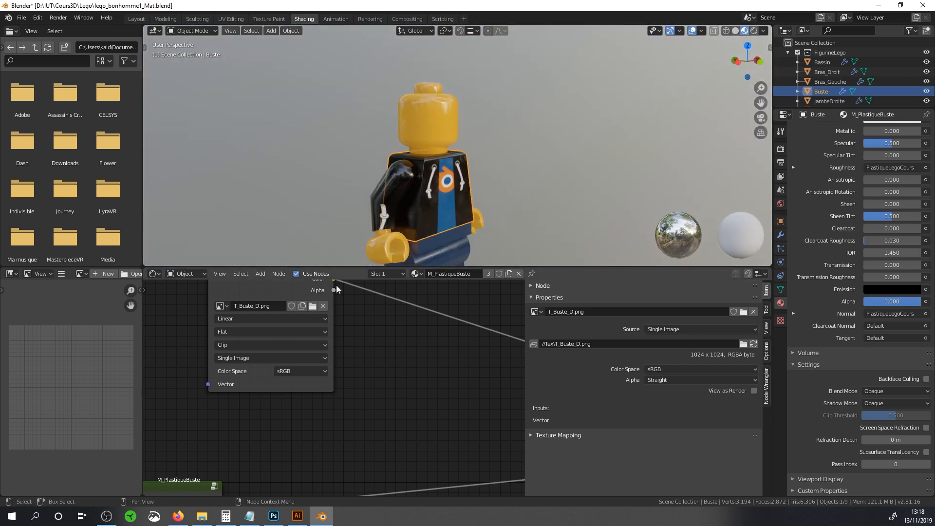
# Give the right arm its own copy of the torso material and rename it M_PlastiqueBras
pyautogui.scroll(-1, 381, 310)
pyautogui.scroll(-1, 373, 341)
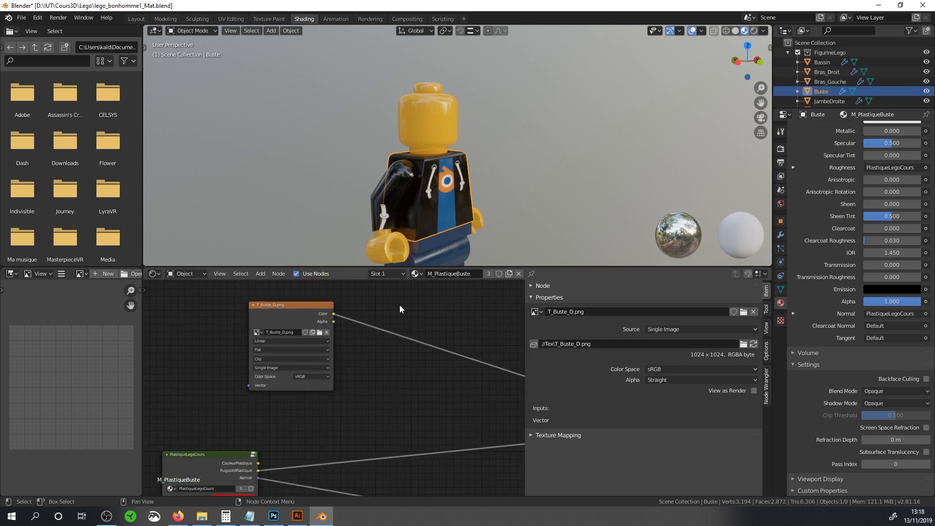
pyautogui.scroll(1, 369, 316)
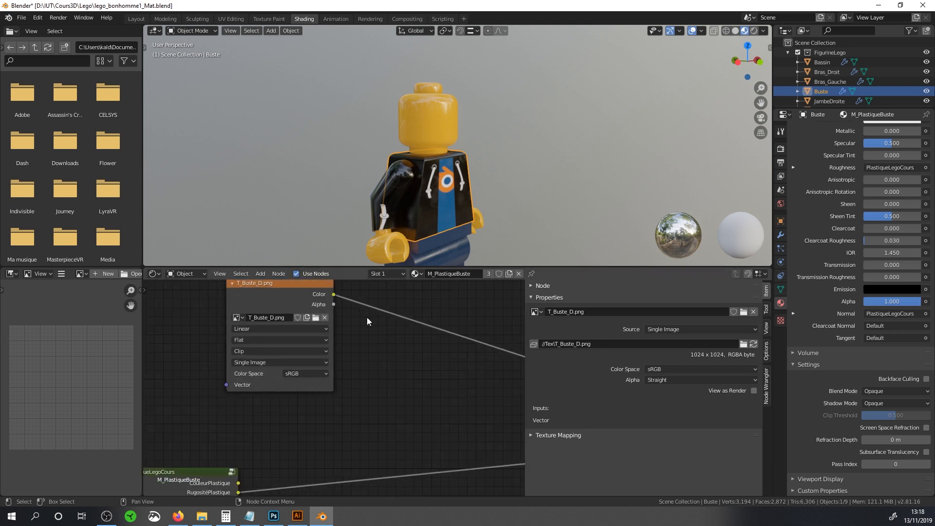
pyautogui.click(400, 182)
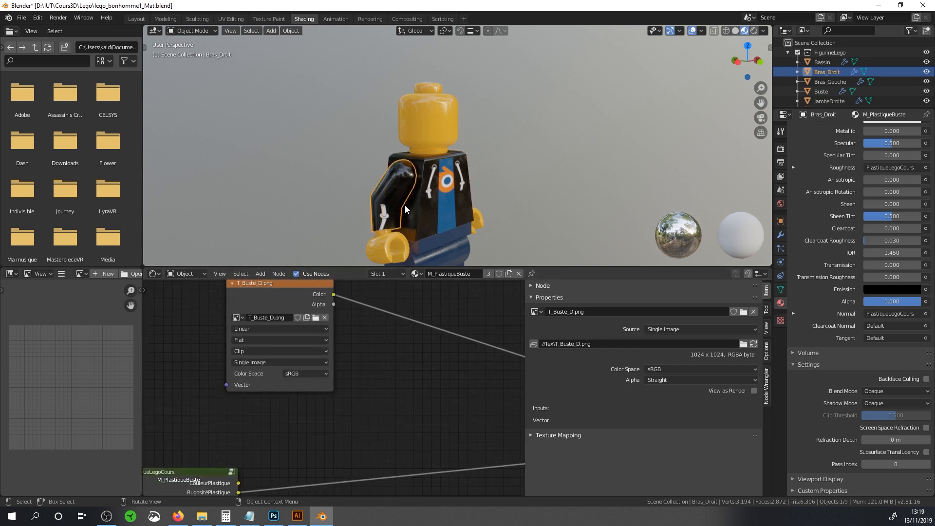
pyautogui.click(488, 276)
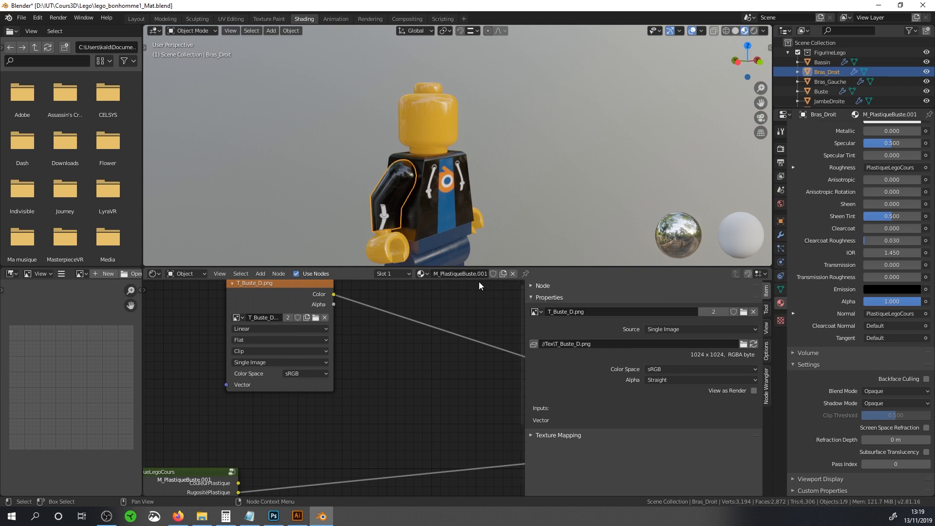
pyautogui.click(467, 274)
pyautogui.click(460, 274)
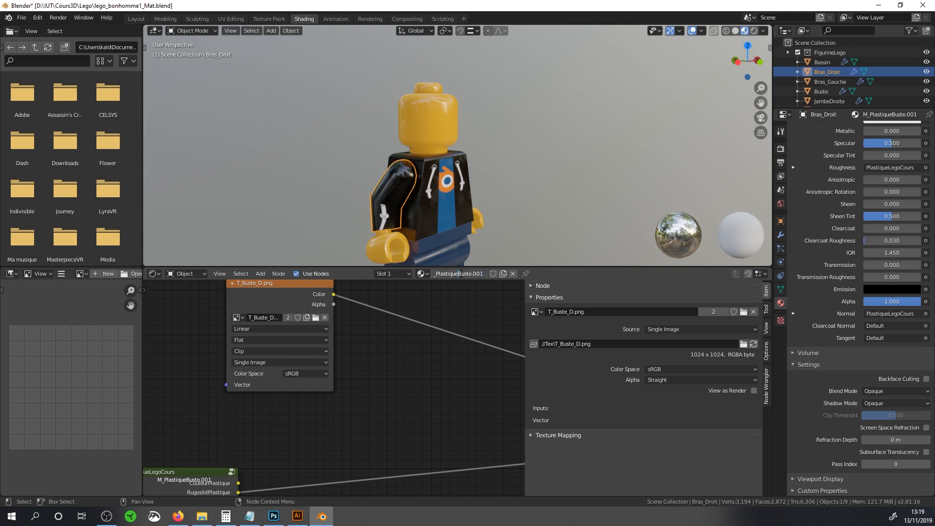
pyautogui.moveTo(460, 274); pyautogui.dragTo(510, 275)
pyautogui.write('B')
pyautogui.press('Return')
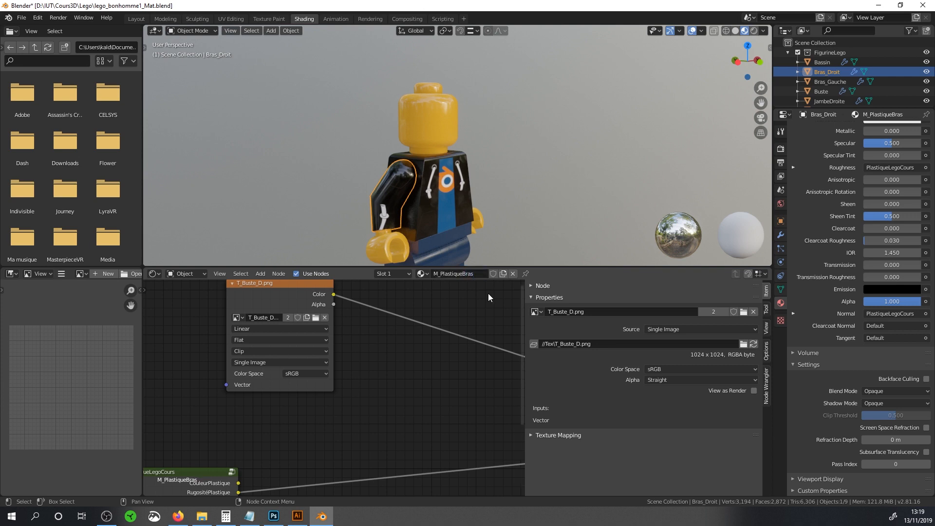
# Delete the T_Buste_D.png texture node from M_PlastiqueBras and connect the group's CouleurPlastique output to the Principled BSDF's Base Color
pyautogui.scroll(-3, 330, 369)
pyautogui.moveTo(409, 418); pyautogui.dragTo(258, 428, button='middle')
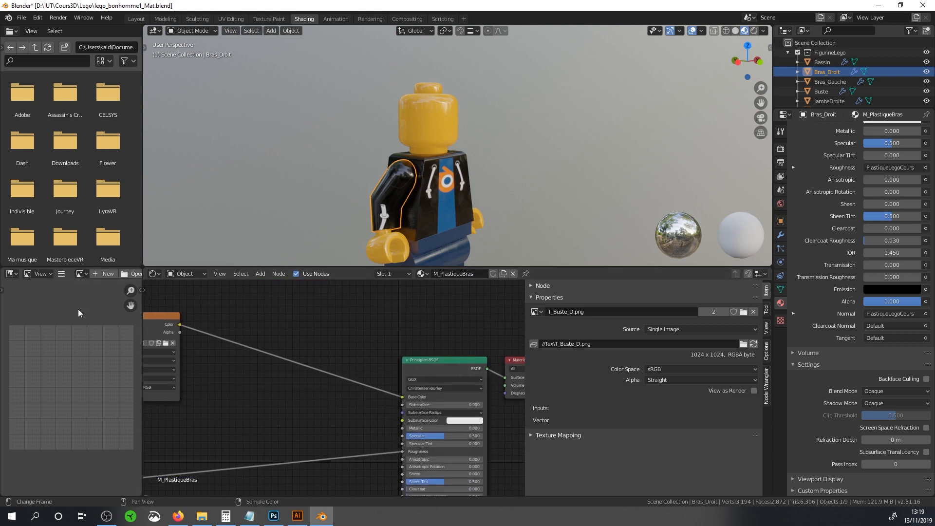
pyautogui.click(154, 320)
pyautogui.press('x')
pyautogui.moveTo(183, 357); pyautogui.dragTo(389, 313, button='middle')
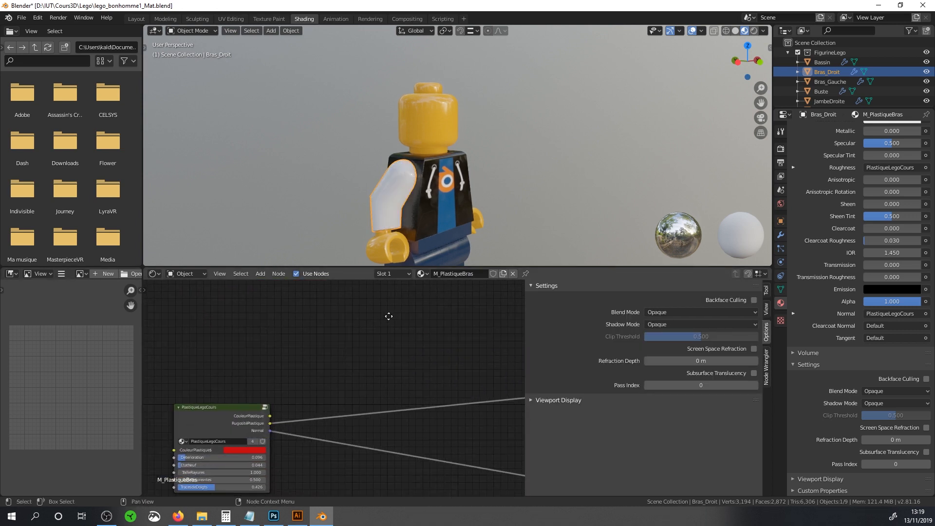
pyautogui.moveTo(292, 411); pyautogui.dragTo(227, 419, button='middle')
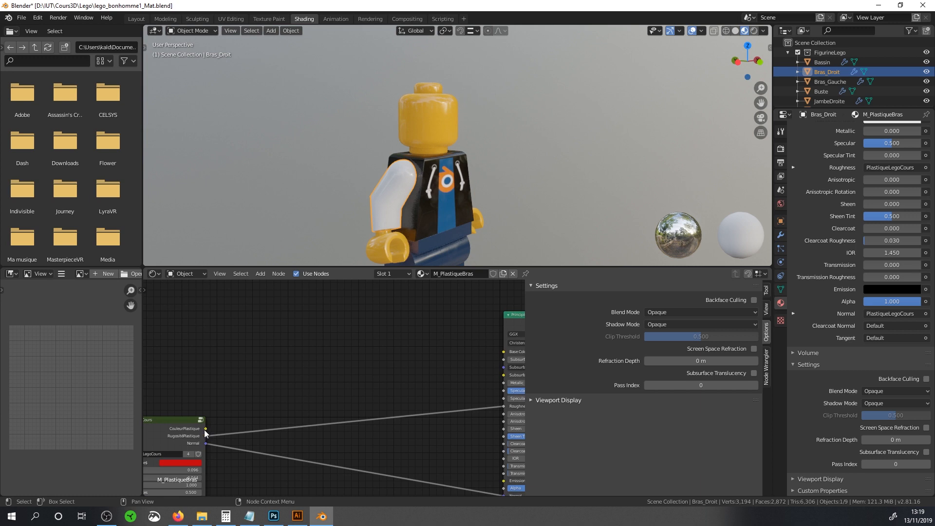
pyautogui.moveTo(205, 429); pyautogui.dragTo(507, 355)
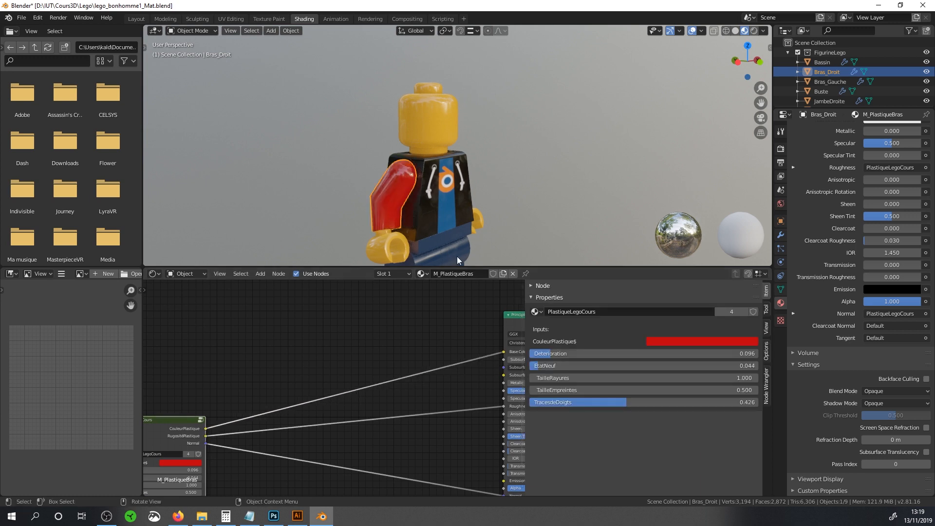
# Assign the M_PlastiqueBras material to the figure's left arm
pyautogui.moveTo(457, 259); pyautogui.dragTo(397, 206, button='middle')
pyautogui.click(454, 174)
pyautogui.moveTo(473, 334); pyautogui.dragTo(402, 379, button='middle')
pyautogui.click(422, 271)
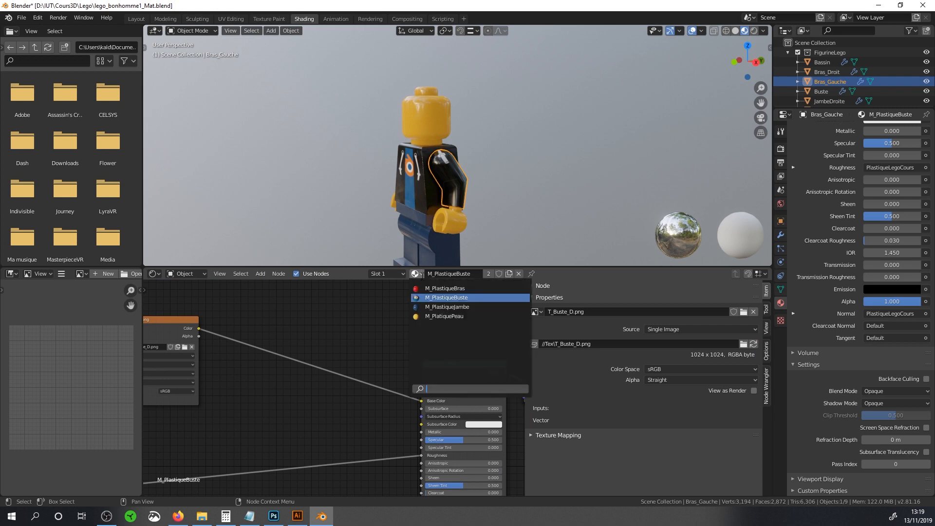
pyautogui.click(431, 288)
pyautogui.moveTo(423, 256); pyautogui.dragTo(440, 194, button='middle')
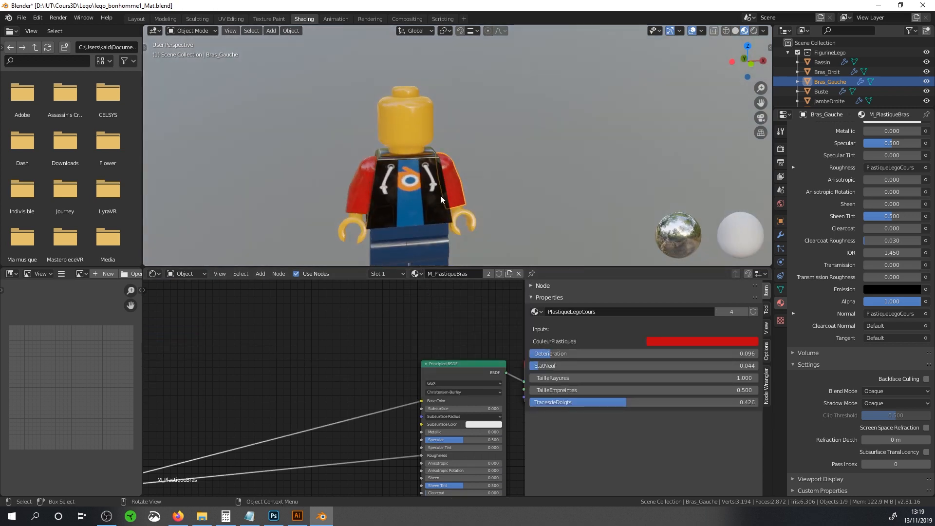
# Select the torso and move the PlastiqueLegoCours group node slightly up in its M_PlastiqueBuste node tree
pyautogui.click(440, 195)
pyautogui.moveTo(423, 358); pyautogui.dragTo(424, 384, button='middle')
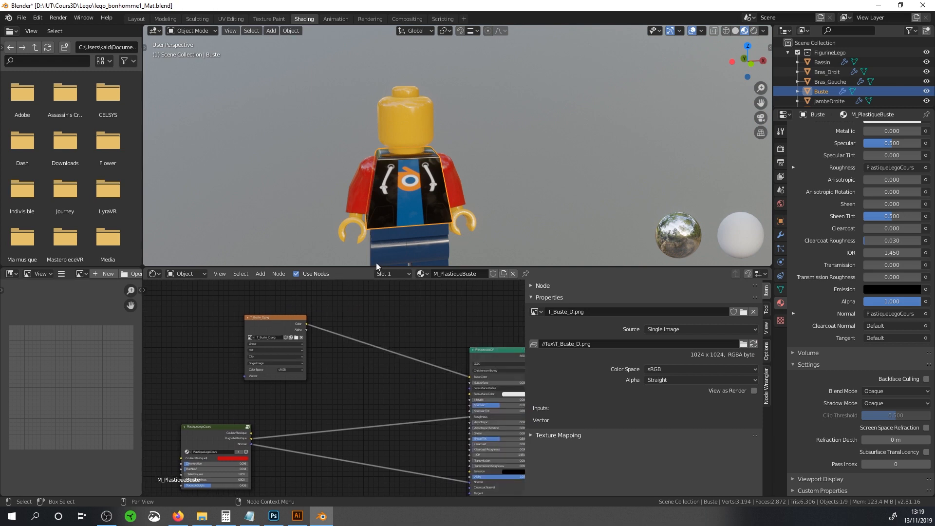
pyautogui.scroll(3, 425, 186)
pyautogui.moveTo(425, 186); pyautogui.dragTo(381, 186, button='middle')
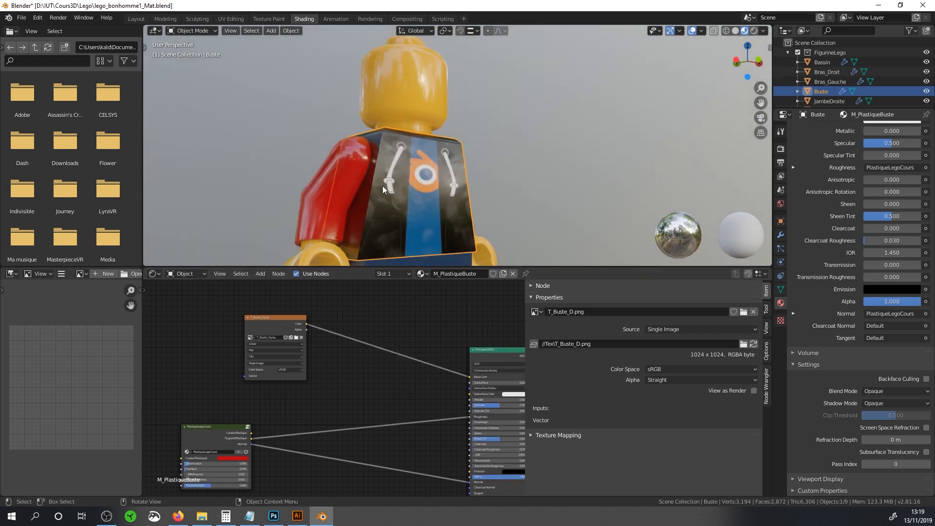
pyautogui.moveTo(217, 453); pyautogui.dragTo(230, 420)
pyautogui.moveTo(330, 388); pyautogui.dragTo(310, 383, button='middle')
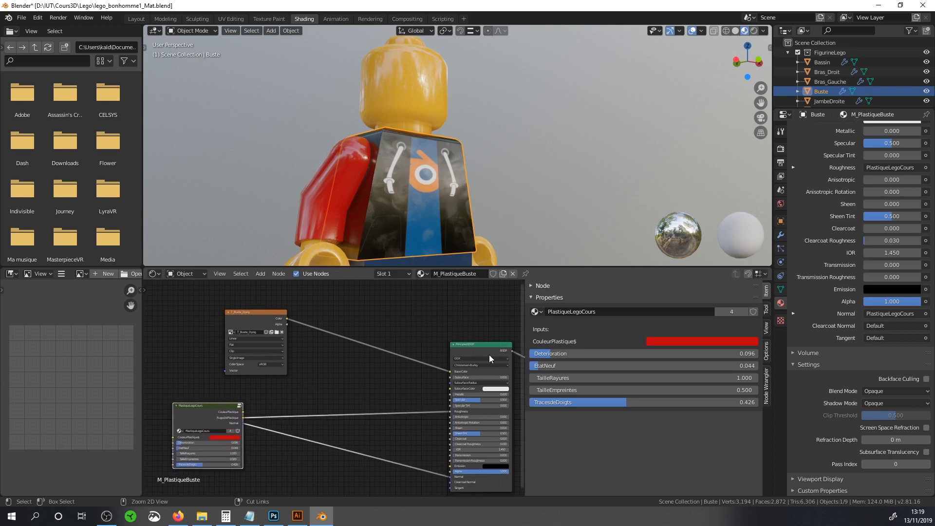
# Maximize the node editor and add a Mix color node between the T_Buste_D.png texture and the Principled BSDF, above their link
pyautogui.hotkey('ctrl', 'space')
pyautogui.moveTo(428, 93); pyautogui.dragTo(389, 193, button='middle')
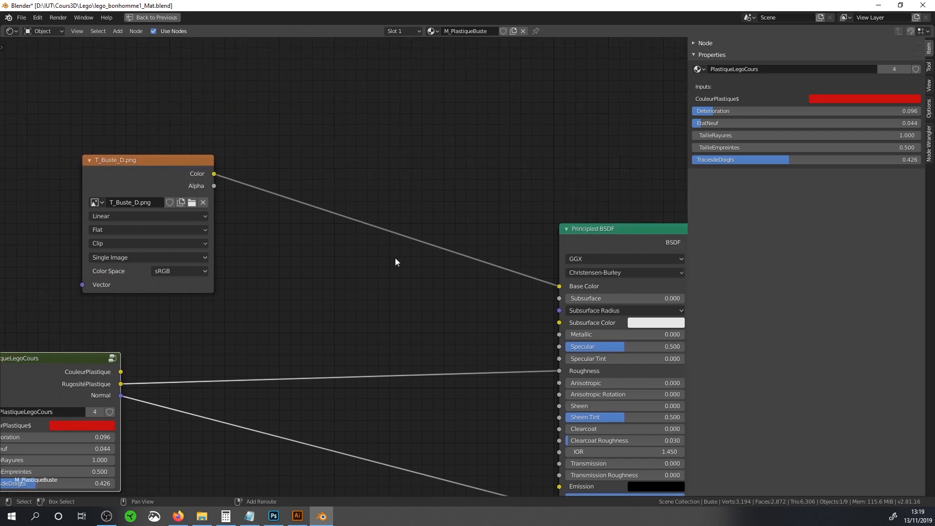
pyautogui.hotkey('shift', 'a')
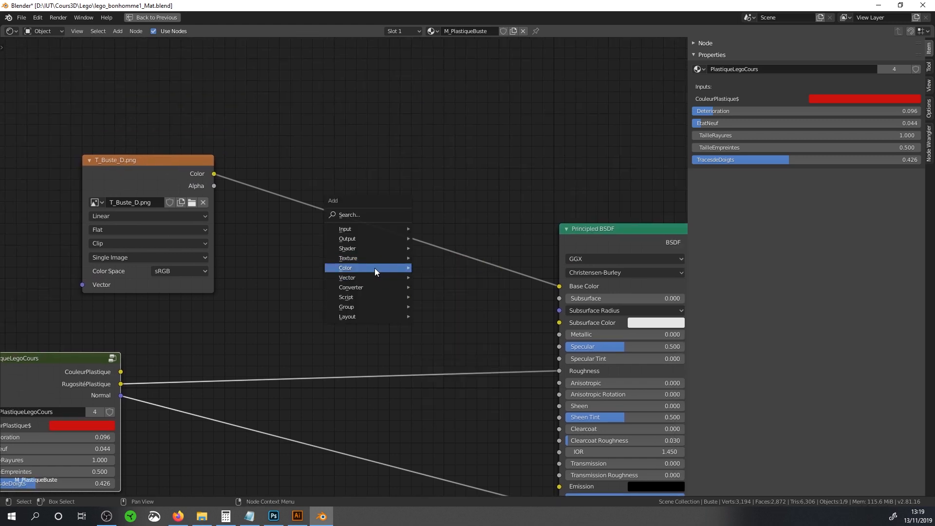
pyautogui.click(453, 321)
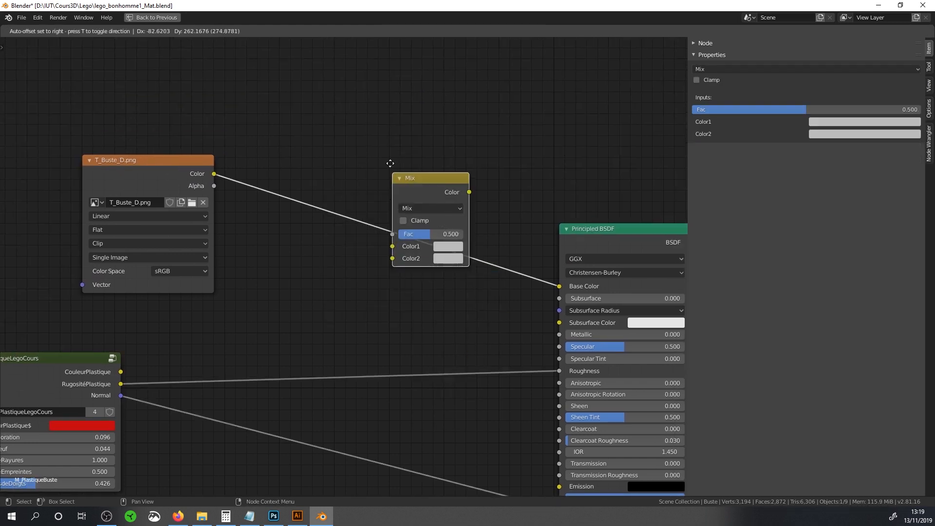
pyautogui.click(394, 114)
# Wire the T_Buste_D.png Color to Color1, CouleurPlastique to Color2 and the Mix output to Base Color, then restore the editor layout
pyautogui.moveTo(214, 174); pyautogui.dragTo(398, 198)
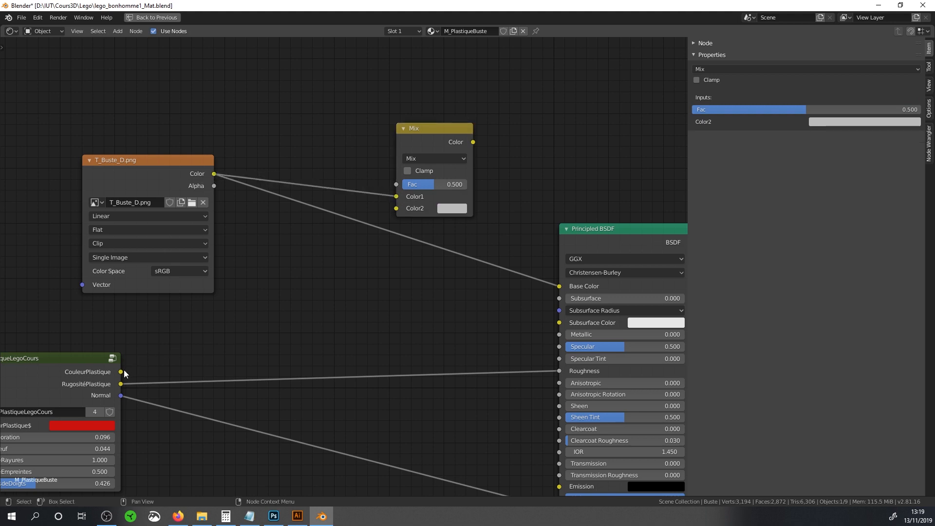
pyautogui.moveTo(121, 372); pyautogui.dragTo(402, 205)
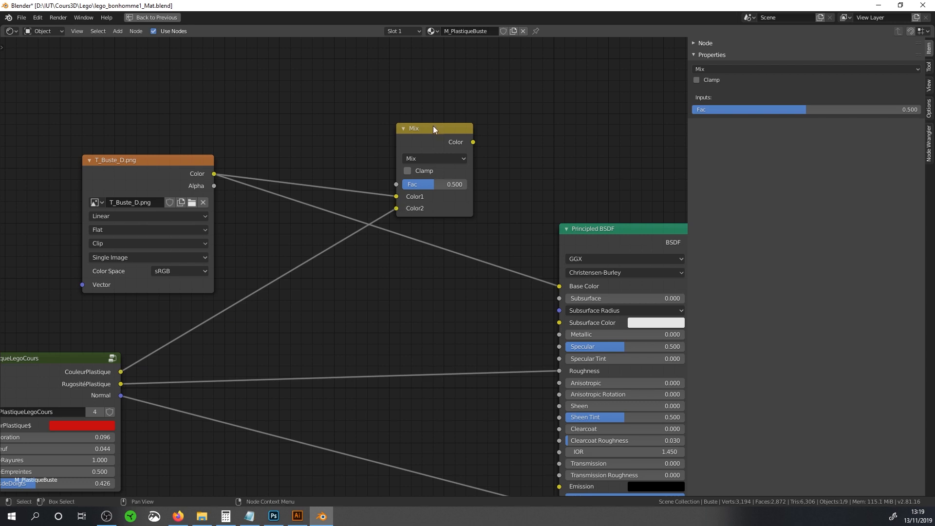
pyautogui.moveTo(433, 125); pyautogui.dragTo(559, 286)
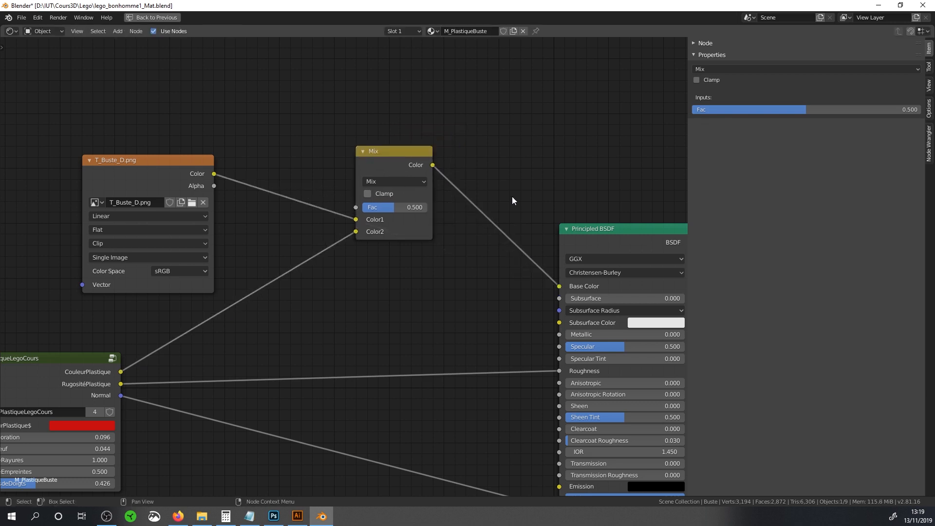
pyautogui.hotkey('ctrl', 'space')
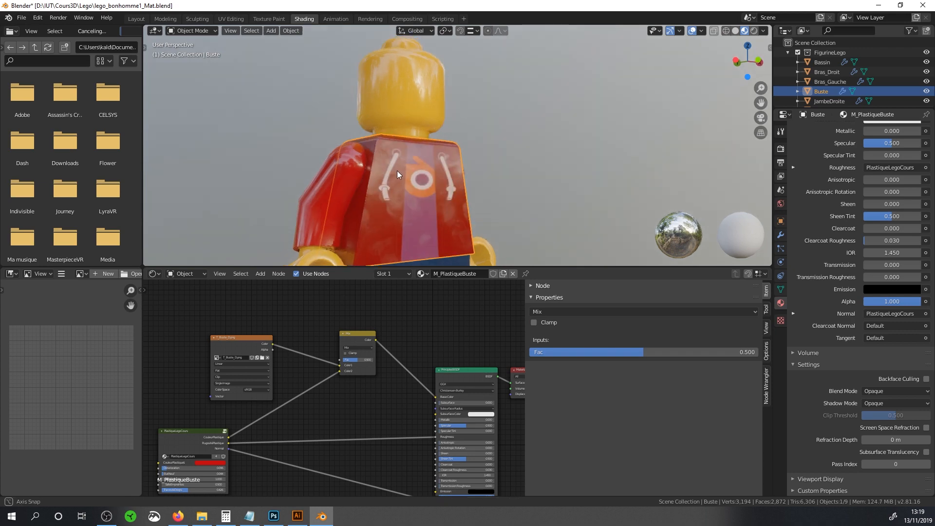
# Inspect the blended colors on the torso up close and set the Mix node's Fac to 1.000
pyautogui.scroll(3, 397, 170)
pyautogui.scroll(5, 390, 188)
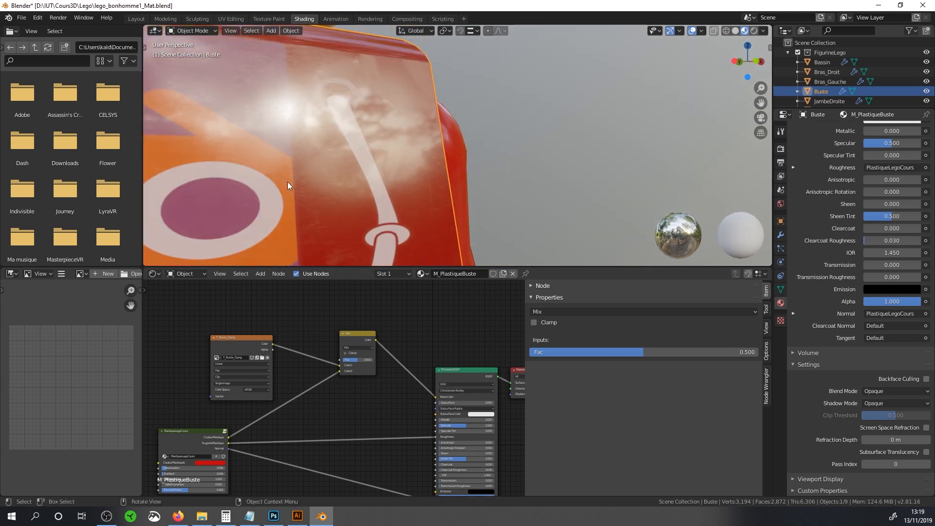
pyautogui.scroll(-5, 287, 182)
pyautogui.moveTo(345, 188); pyautogui.dragTo(361, 174, button='middle')
pyautogui.scroll(1, 357, 365)
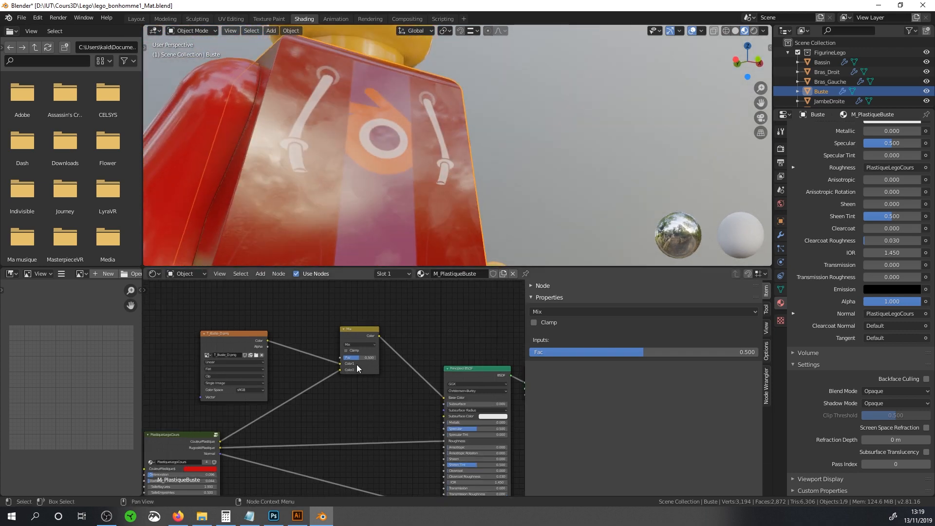
pyautogui.moveTo(358, 353); pyautogui.dragTo(380, 359)
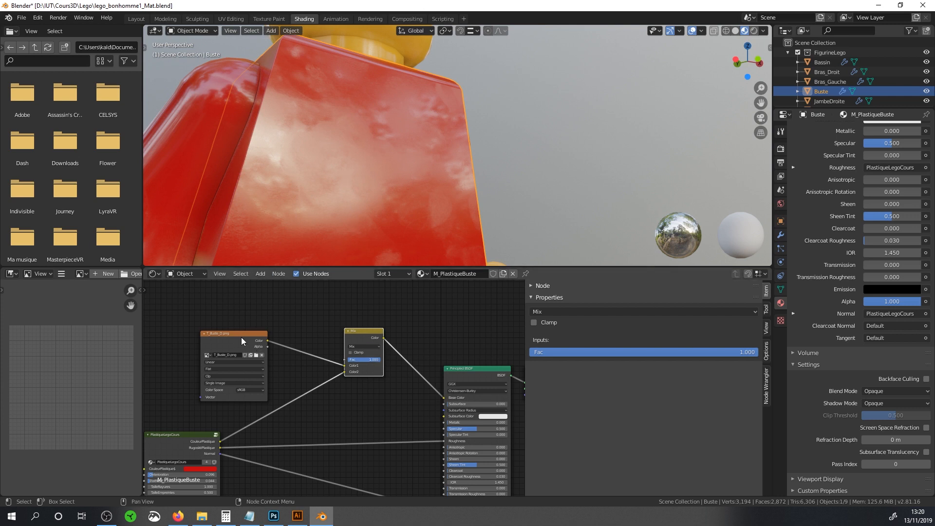
# Preview the T_Buste_D.png node's Color and Alpha outputs on the torso through the Viewer, moving the node away from the Mix node
pyautogui.moveTo(253, 337); pyautogui.dragTo(291, 338, button='middle')
pyautogui.keyDown('ctrl'); pyautogui.keyDown('shift'); pyautogui.click(283, 340); pyautogui.keyUp('shift'); pyautogui.keyUp('ctrl')
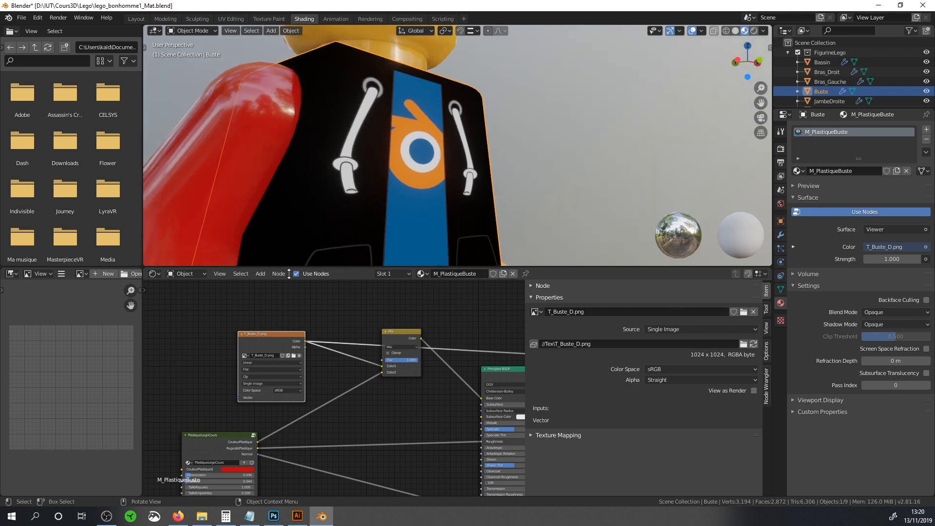
pyautogui.moveTo(268, 337); pyautogui.dragTo(227, 305)
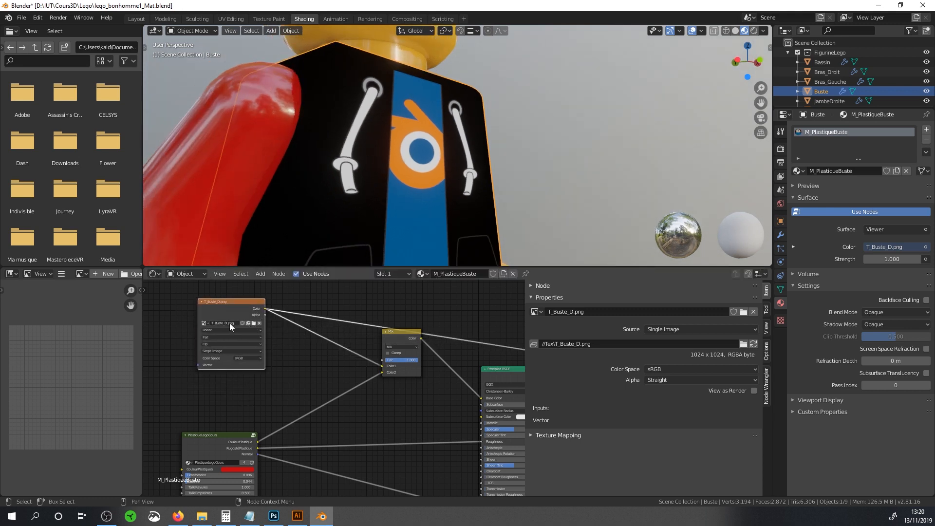
pyautogui.keyDown('ctrl'); pyautogui.keyDown('shift'); pyautogui.click(229, 307); pyautogui.keyUp('shift'); pyautogui.keyUp('ctrl')
pyautogui.scroll(-3, 366, 209)
pyautogui.moveTo(398, 193); pyautogui.dragTo(353, 222, button='middle')
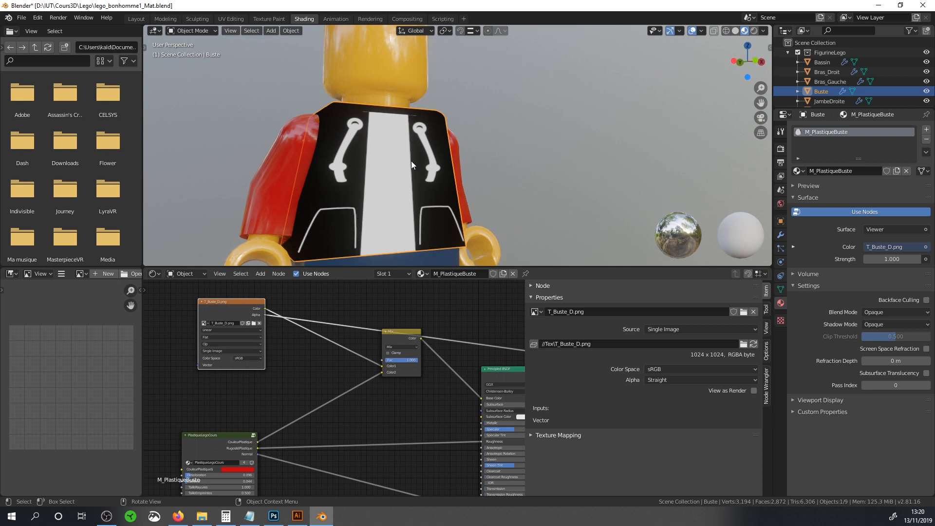
# Wire the T_Buste_D.png Alpha output to the Mix node's Fac and preview the Principled BSDF on the torso
pyautogui.scroll(2, 287, 336)
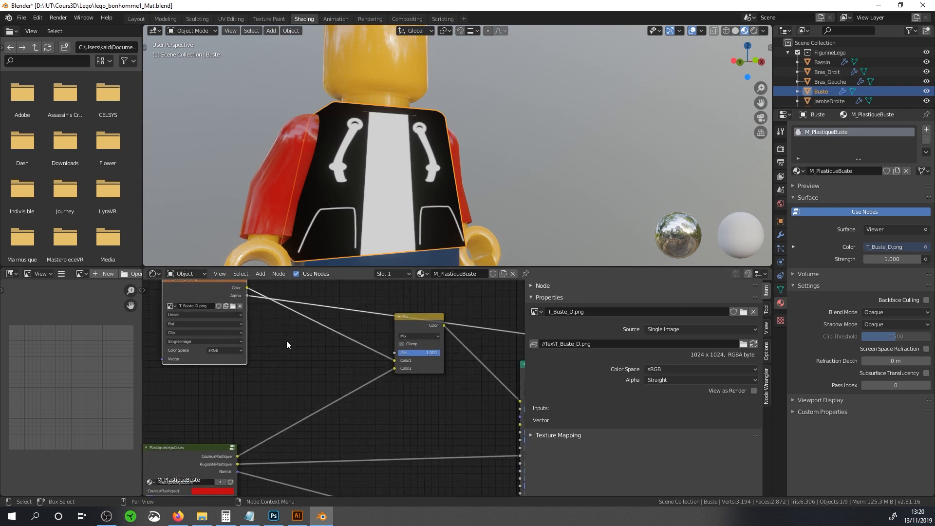
pyautogui.moveTo(287, 341); pyautogui.dragTo(280, 389, button='middle')
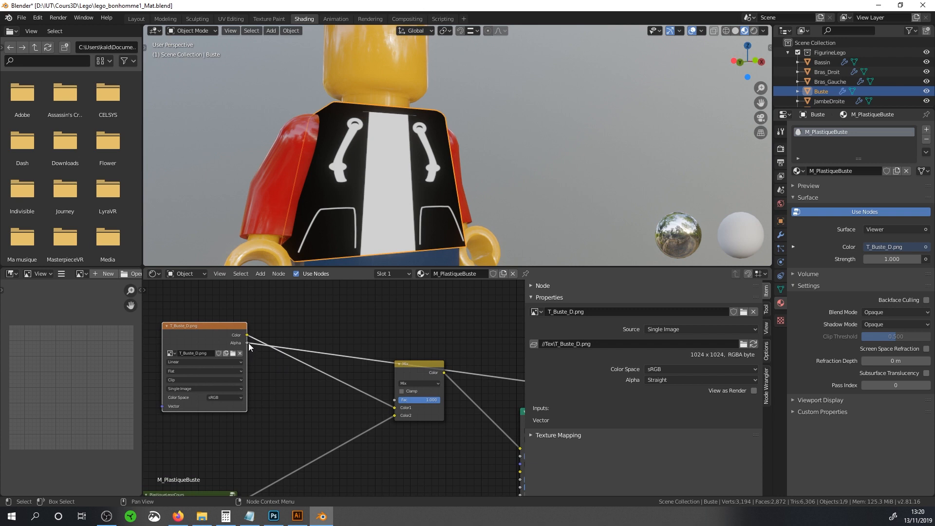
pyautogui.moveTo(248, 343); pyautogui.dragTo(395, 401)
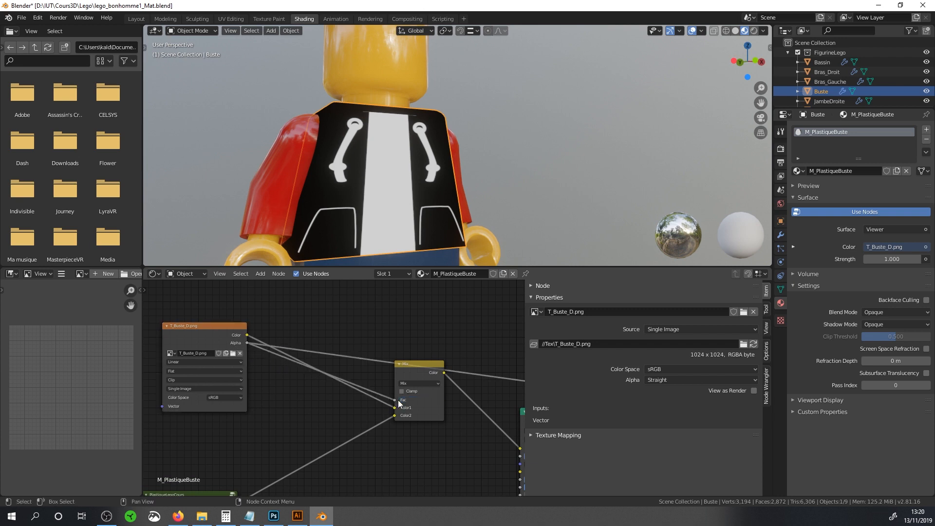
pyautogui.moveTo(521, 419); pyautogui.dragTo(398, 422, button='middle')
pyautogui.keyDown('ctrl'); pyautogui.keyDown('shift'); pyautogui.click(404, 421); pyautogui.keyUp('shift'); pyautogui.keyUp('ctrl')
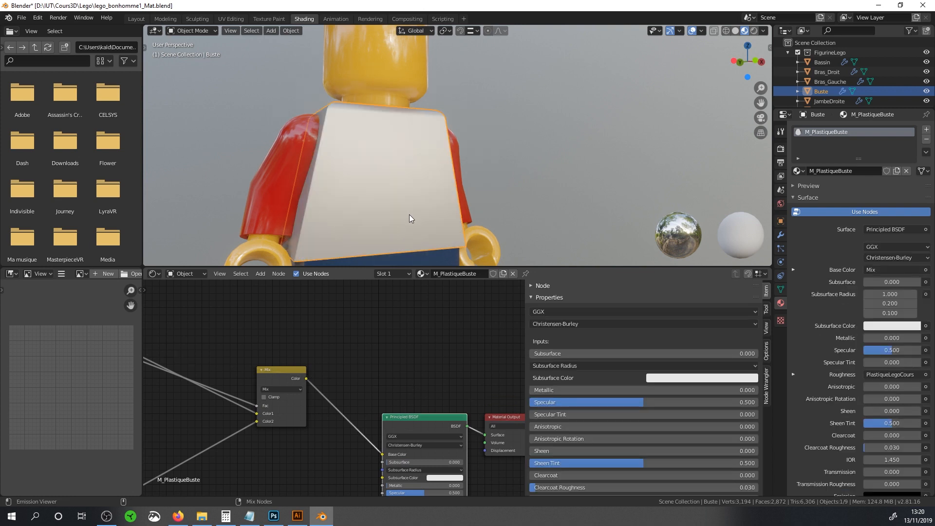
# Swap the Mix node's color inputs so CouleurPlastique feeds Color1 and the T_Buste_D.png Color feeds Color2
pyautogui.moveTo(320, 329); pyautogui.dragTo(433, 309, button='middle')
pyautogui.scroll(2, 355, 388)
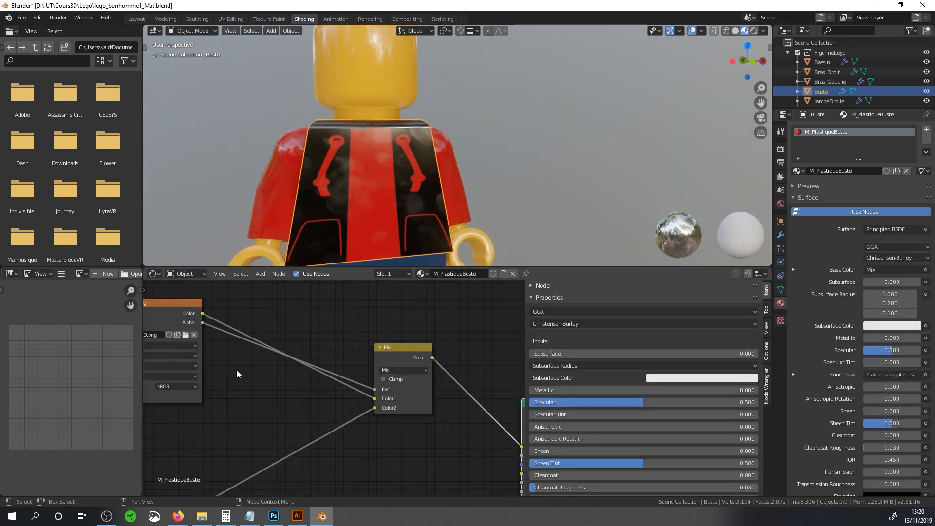
pyautogui.moveTo(186, 318); pyautogui.dragTo(209, 355)
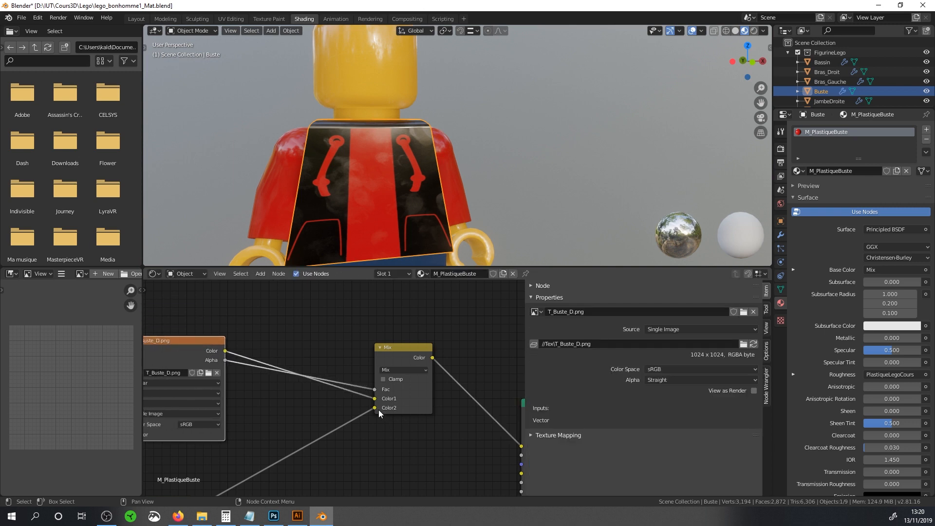
pyautogui.moveTo(375, 408); pyautogui.dragTo(375, 399)
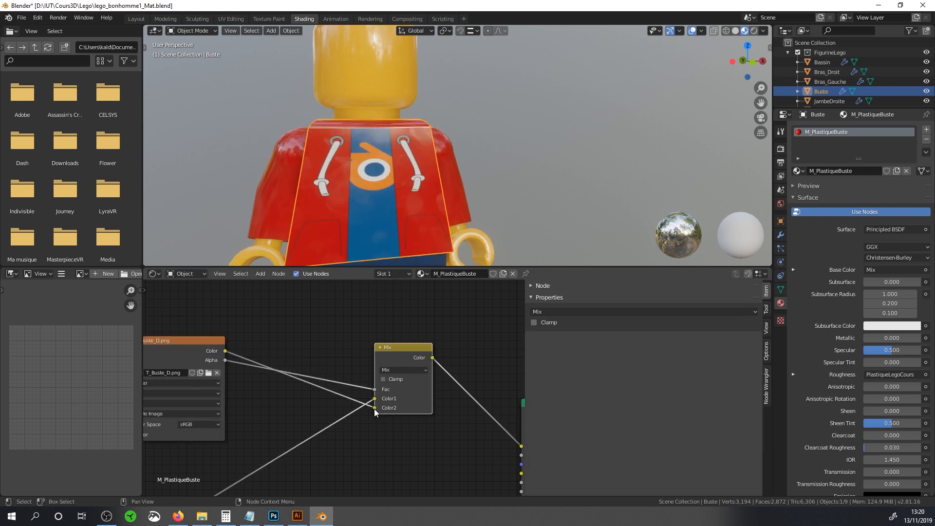
pyautogui.moveTo(381, 229); pyautogui.dragTo(408, 214, button='middle')
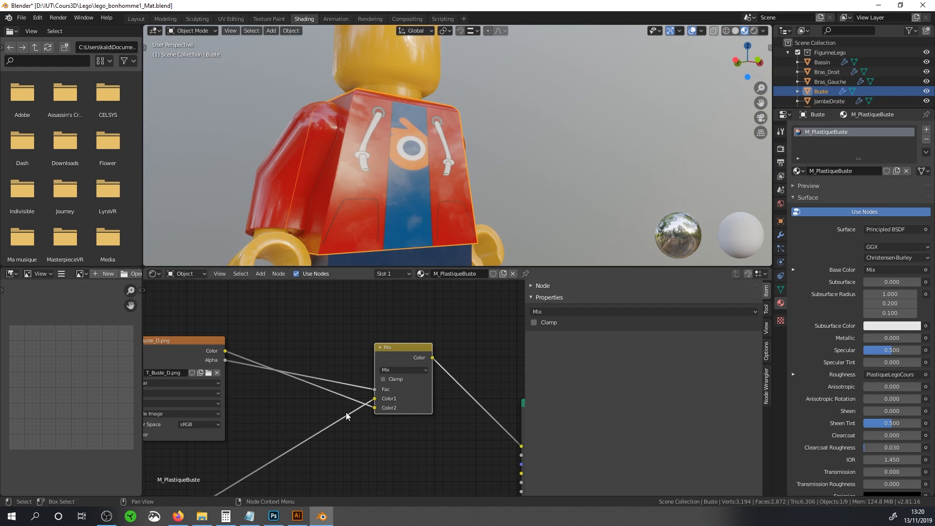
# Try a green CouleurPlastique on the torso's PlastiqueLegoCours node and cancel the color change
pyautogui.scroll(-1, 348, 413)
pyautogui.moveTo(352, 413); pyautogui.dragTo(458, 346, button='middle')
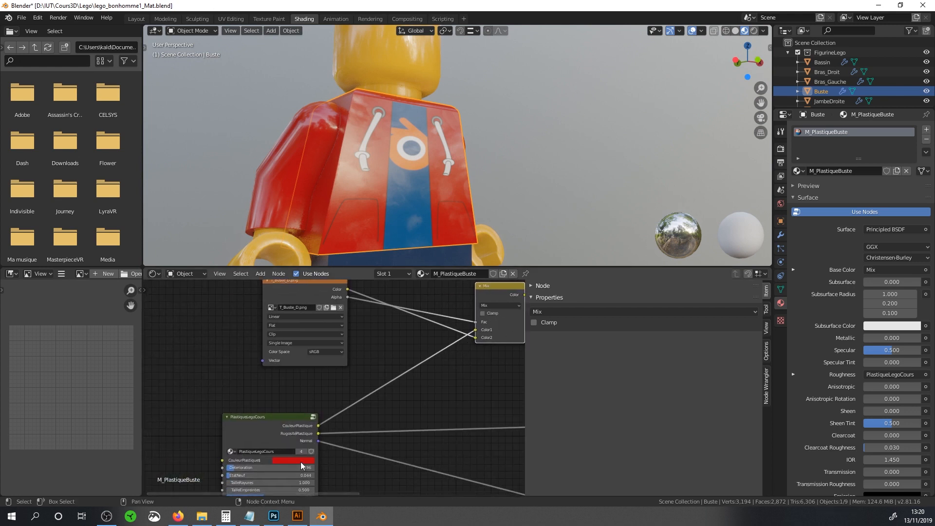
pyautogui.click(292, 461)
pyautogui.moveTo(323, 403)
pyautogui.mouseDown()
pyautogui.moveTo(302, 359)
pyautogui.moveTo(277, 381)
pyautogui.mouseUp()
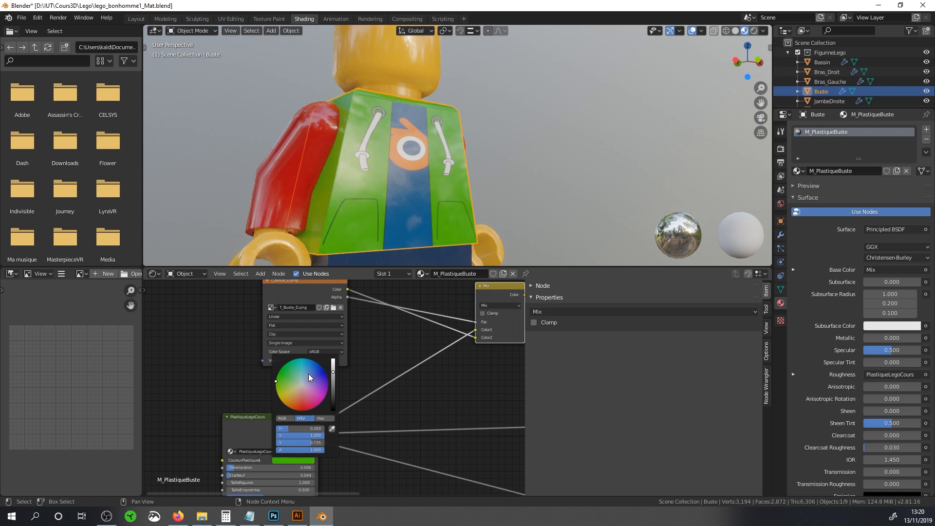
pyautogui.press('Escape')
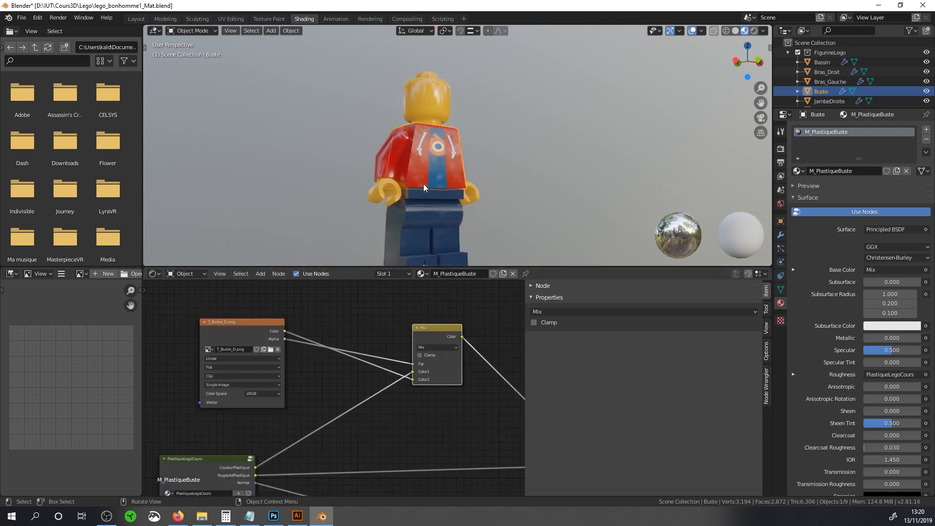
# Examine the jacket print and plastic surface on the torso up close from the front
pyautogui.scroll(8, 423, 183)
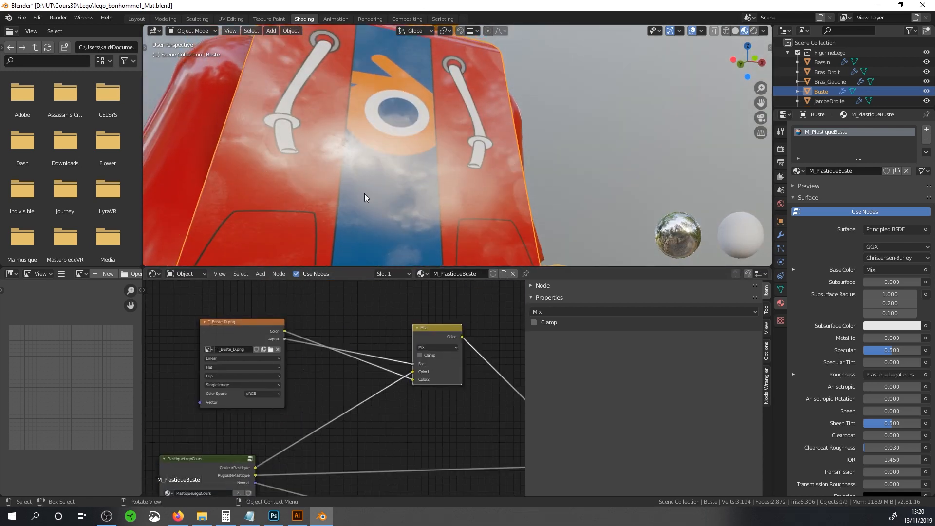
pyautogui.moveTo(371, 211); pyautogui.dragTo(338, 210, button='middle')
pyautogui.scroll(-2, 366, 374)
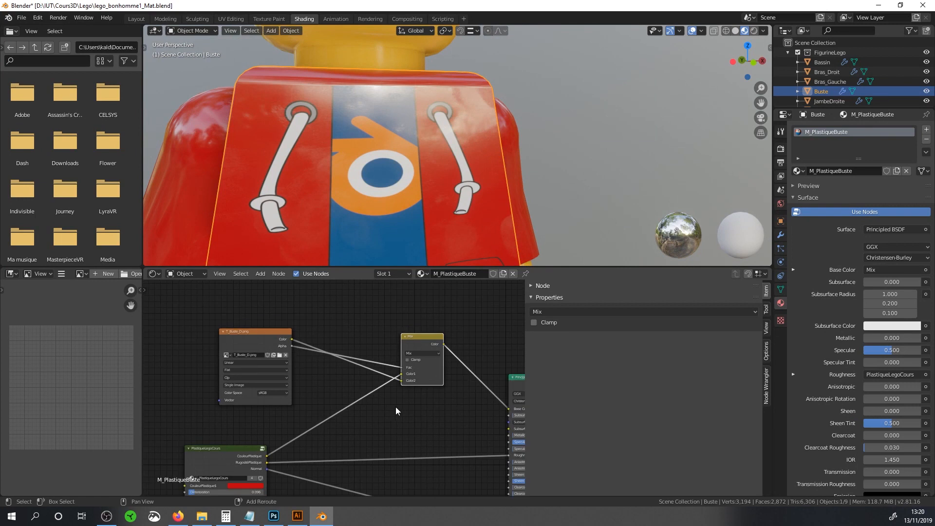
pyautogui.moveTo(384, 406); pyautogui.dragTo(367, 362, button='middle')
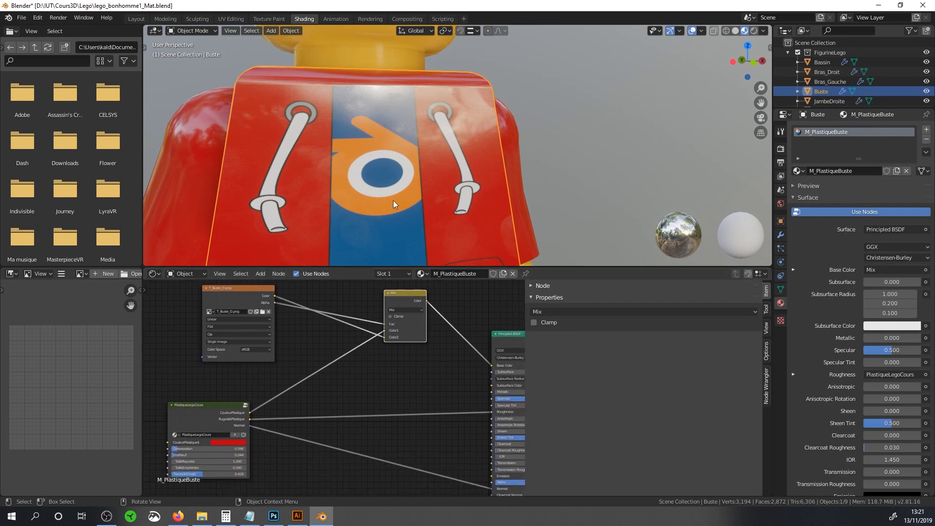
pyautogui.scroll(2, 266, 177)
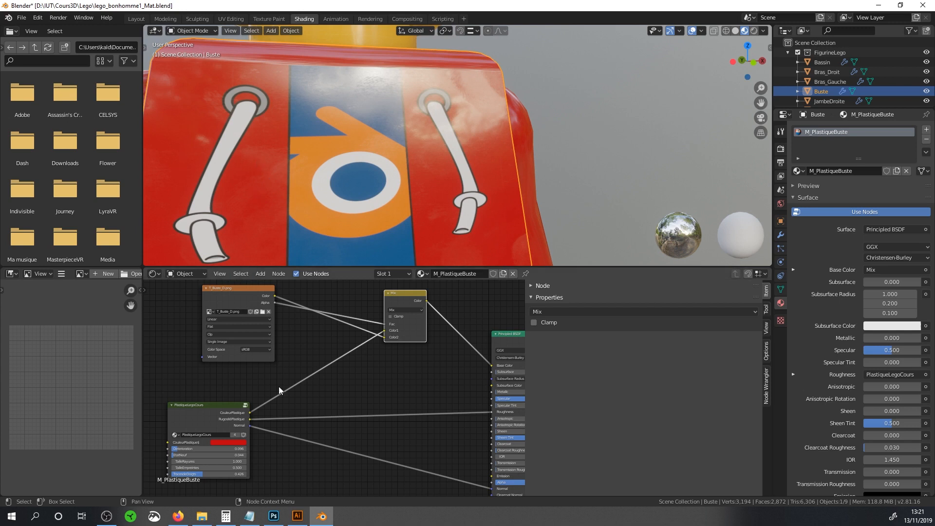
# Open the PlastiqueLegoCours group for editing, locate its Rayures frame and Group Output, and maximize the node editor
pyautogui.click(217, 410)
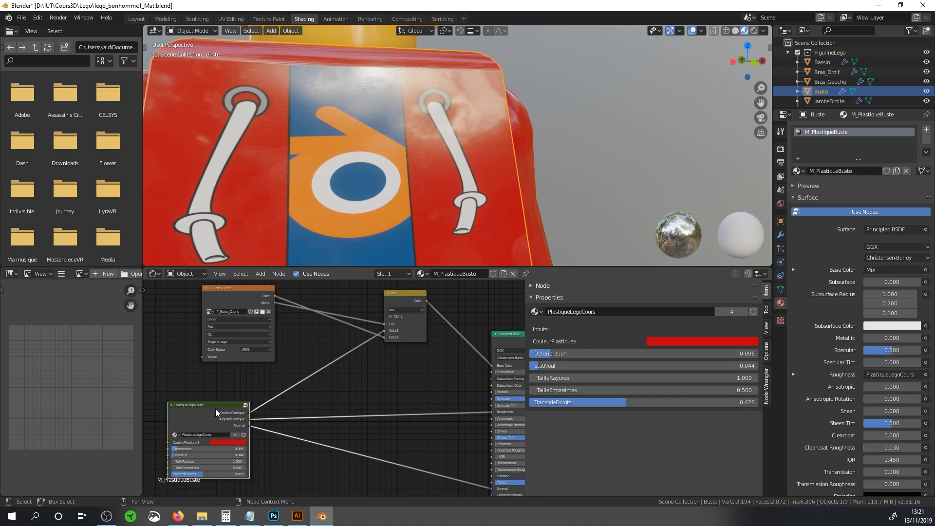
pyautogui.press('Tab')
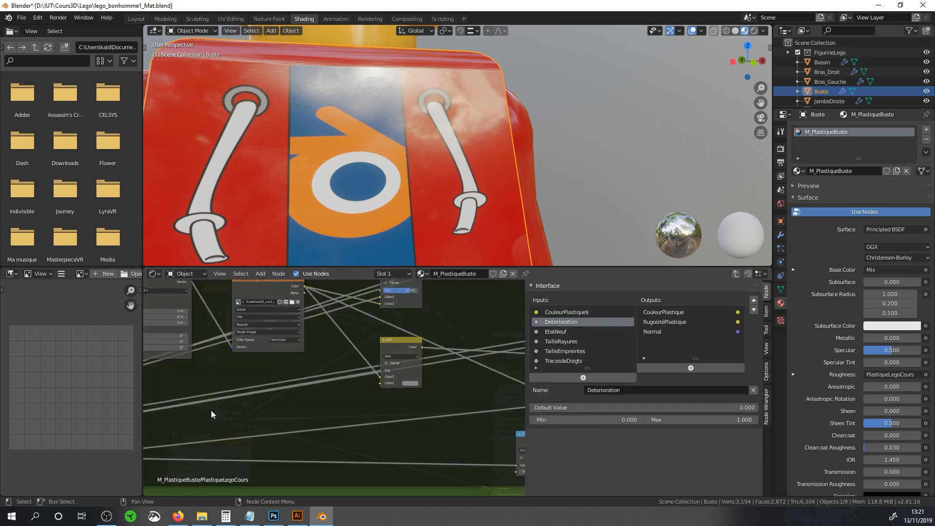
pyautogui.scroll(-3, 272, 393)
pyautogui.moveTo(273, 392); pyautogui.dragTo(143, 392, button='middle')
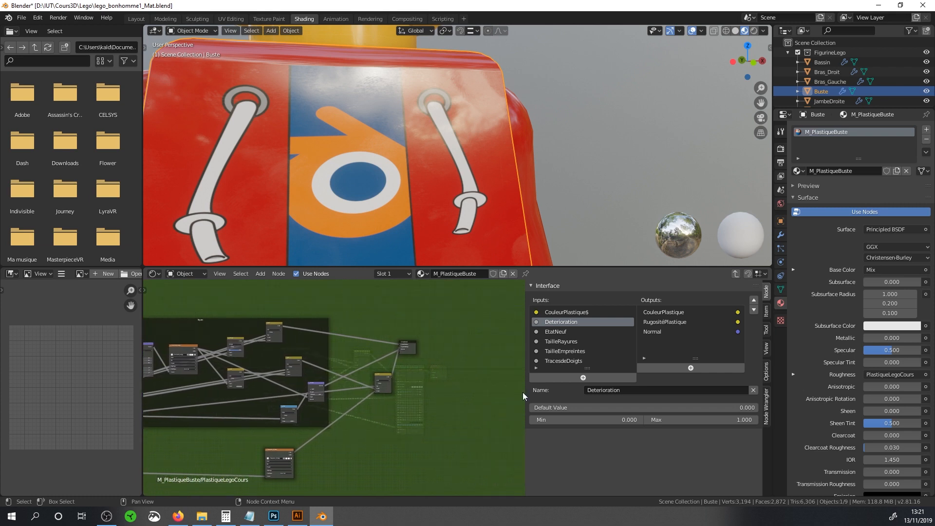
pyautogui.scroll(2, 523, 392)
pyautogui.moveTo(322, 395); pyautogui.dragTo(383, 410, button='middle')
pyautogui.scroll(3, 332, 395)
pyautogui.scroll(1, 214, 386)
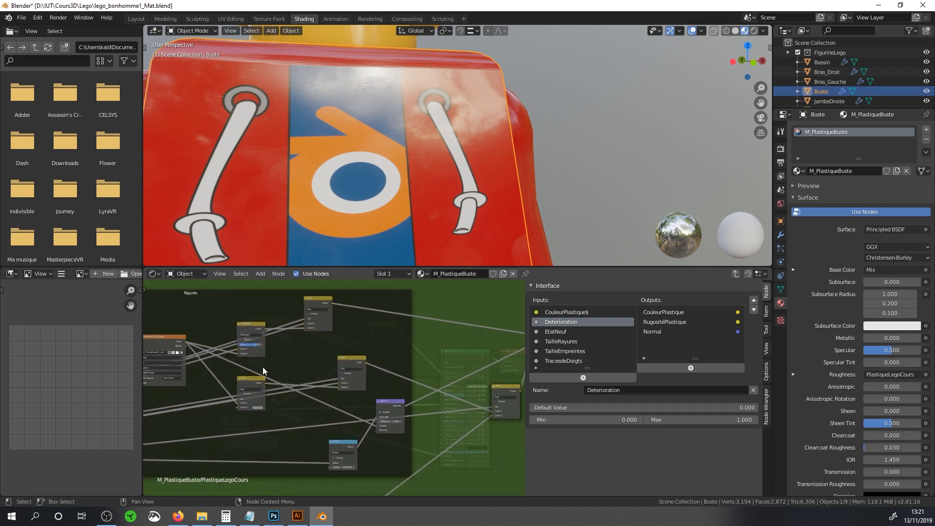
pyautogui.moveTo(262, 366); pyautogui.dragTo(246, 394, button='middle')
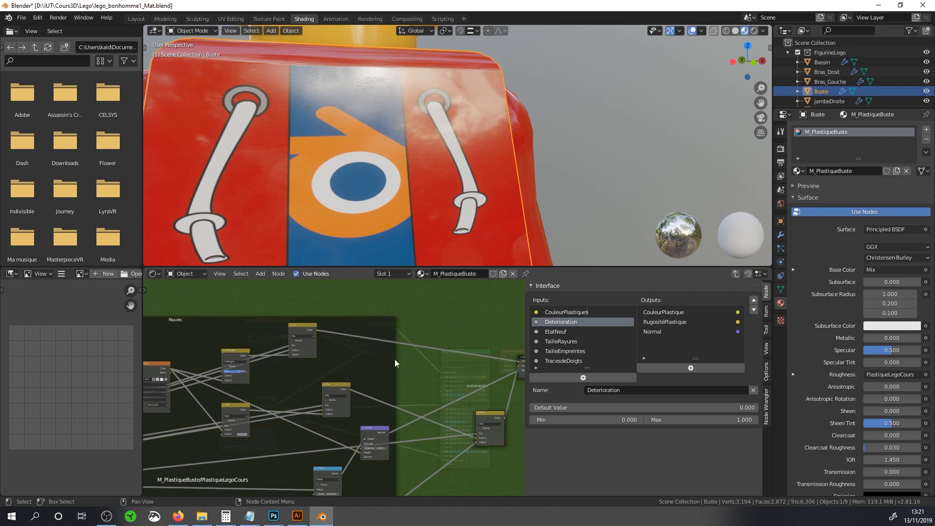
pyautogui.moveTo(526, 375); pyautogui.dragTo(672, 388)
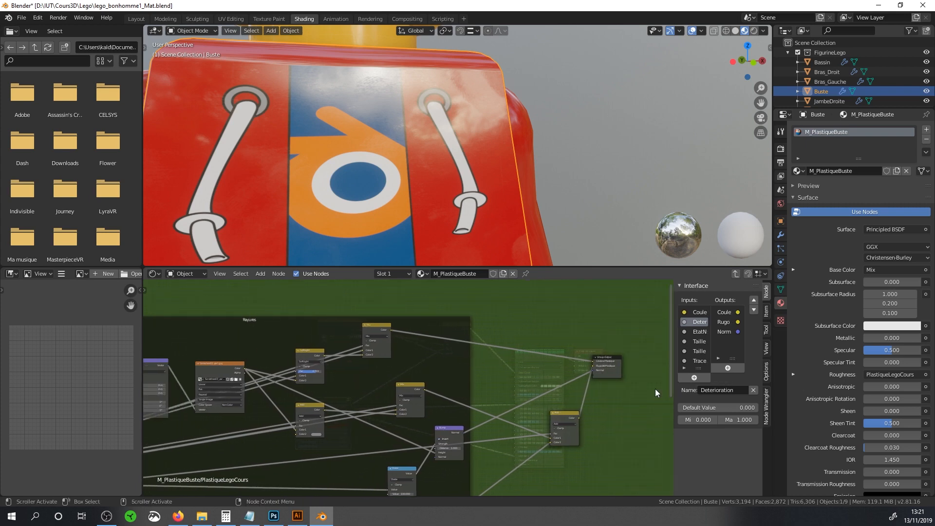
pyautogui.hotkey('ctrl', 'space')
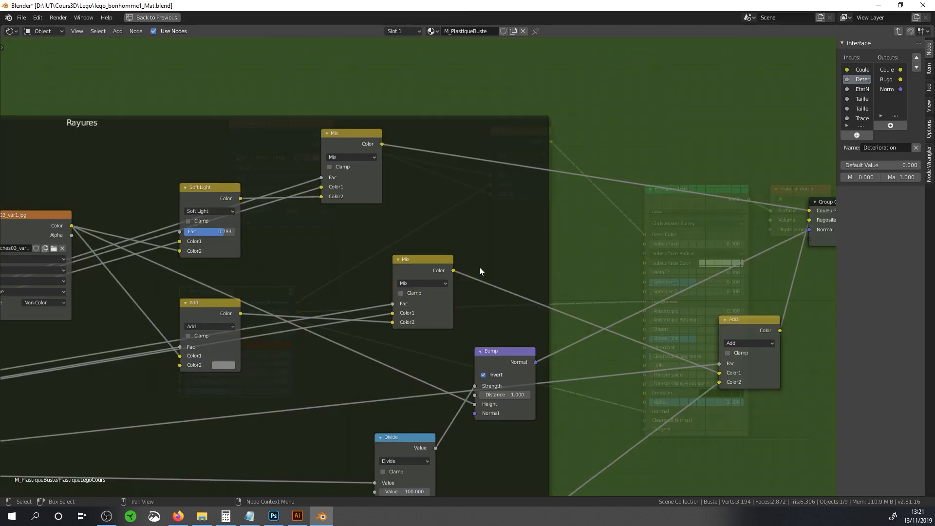
# Wire the Scratches03_var1.jpg Color output to a new socket on the Group Output node
pyautogui.moveTo(155, 252); pyautogui.dragTo(198, 254, button='middle')
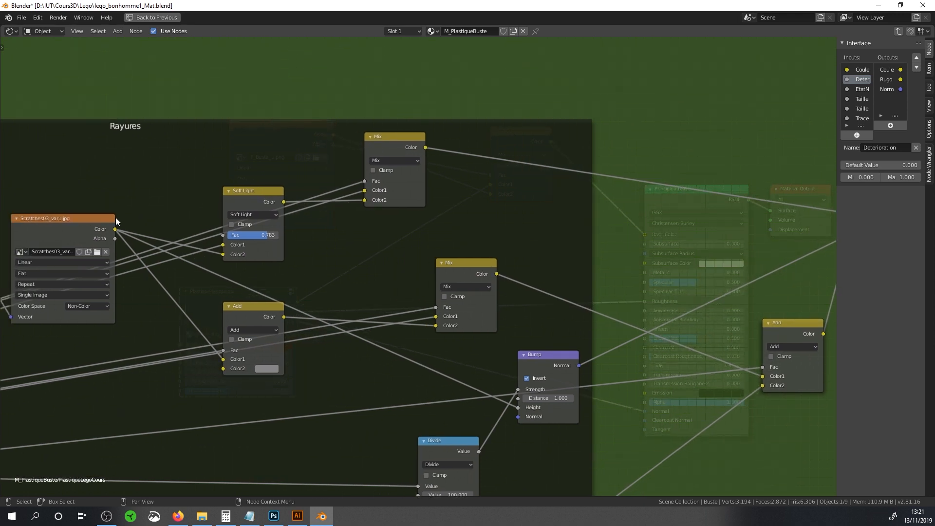
pyautogui.moveTo(116, 229); pyautogui.dragTo(376, 251)
pyautogui.moveTo(369, 248); pyautogui.dragTo(348, 253, button='middle')
pyautogui.scroll(-1, 349, 253)
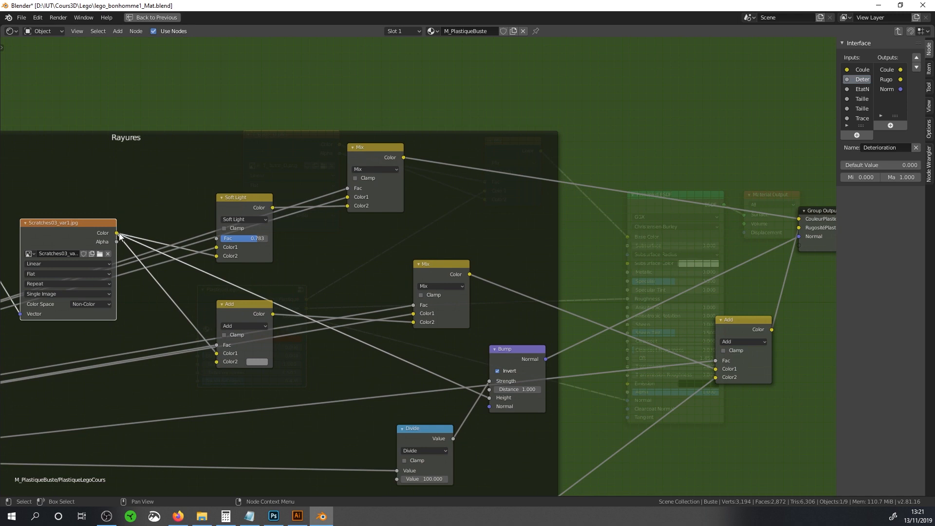
pyautogui.moveTo(116, 233); pyautogui.dragTo(801, 248)
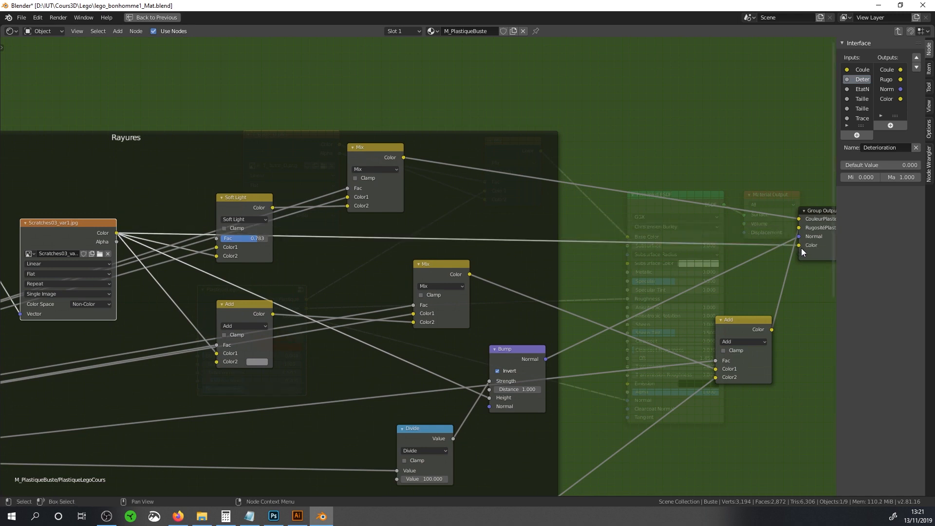
# Rename the new Color output of the group as ImagesRayure
pyautogui.click(886, 100)
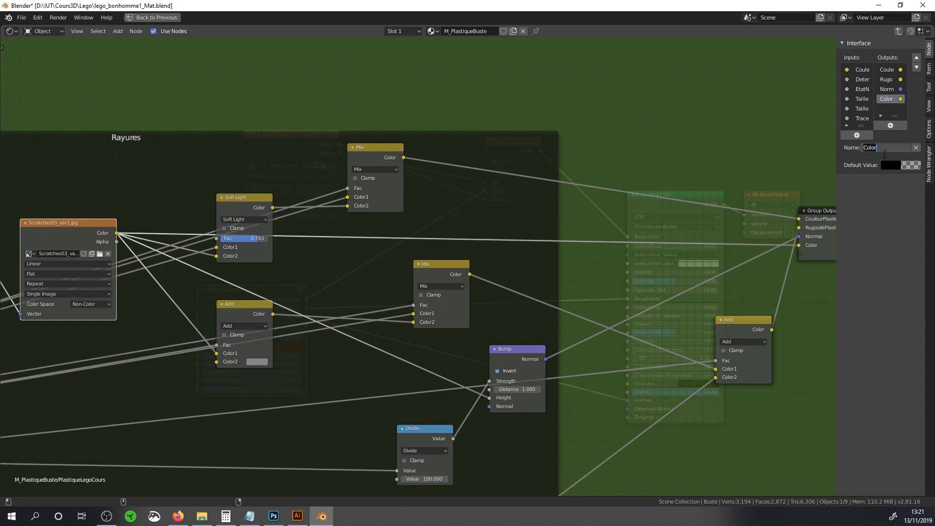
pyautogui.write('Ra')
pyautogui.press('BackSpace')
pyautogui.press('BackSpace')
pyautogui.press('BackSpace')
pyautogui.write('ImagesRayure')
pyautogui.press('Return')
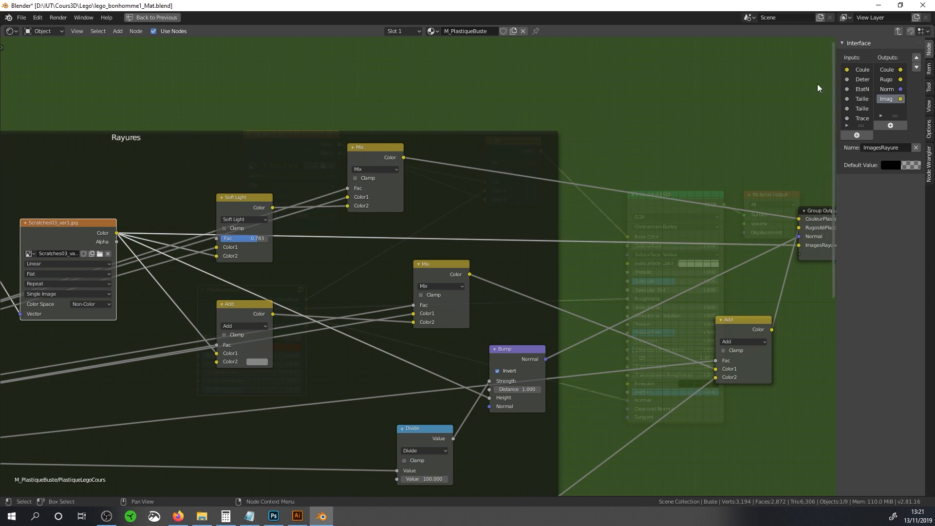
# Correct the group output's name to ImageRayures, then leave the group and restore the editor layout
pyautogui.click(882, 148)
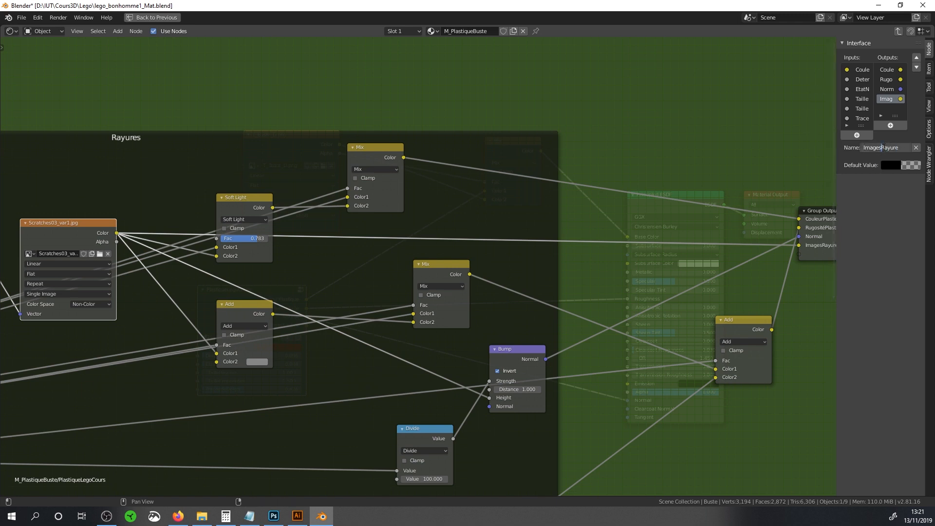
pyautogui.press('BackSpace')
pyautogui.press('Return')
pyautogui.write('s')
pyautogui.press('Return')
pyautogui.press('Tab')
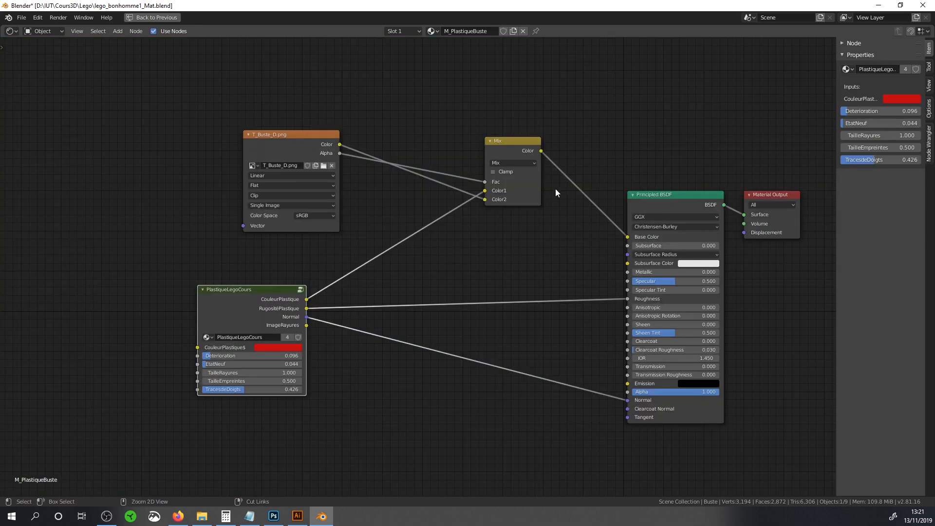
pyautogui.hotkey('ctrl', 'space')
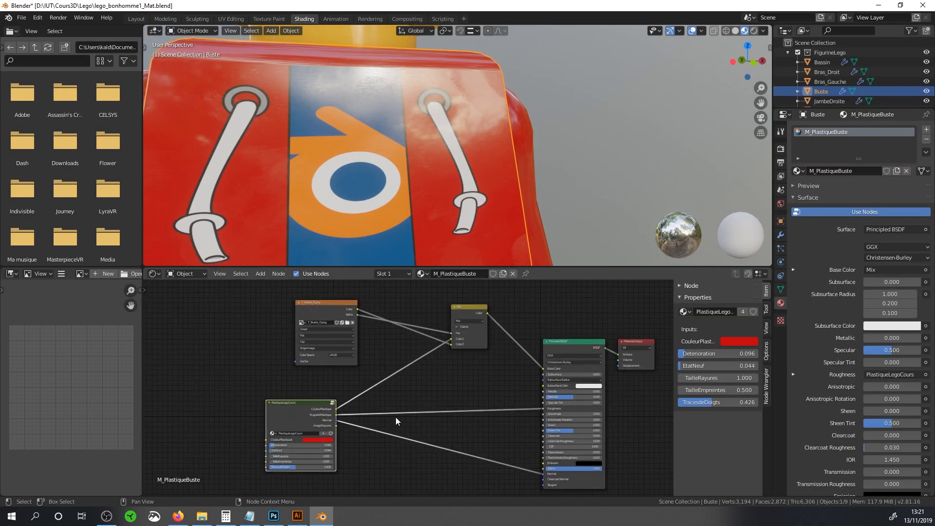
# Add a second MixRGB node below the existing Mix node and wire the T_Buste_D.png Alpha to its Color1
pyautogui.scroll(2, 356, 439)
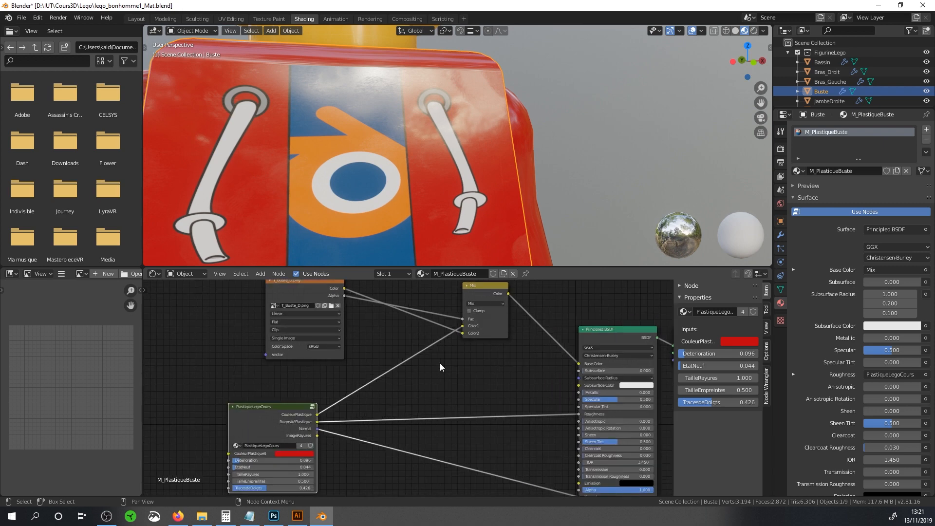
pyautogui.moveTo(311, 289); pyautogui.dragTo(286, 304)
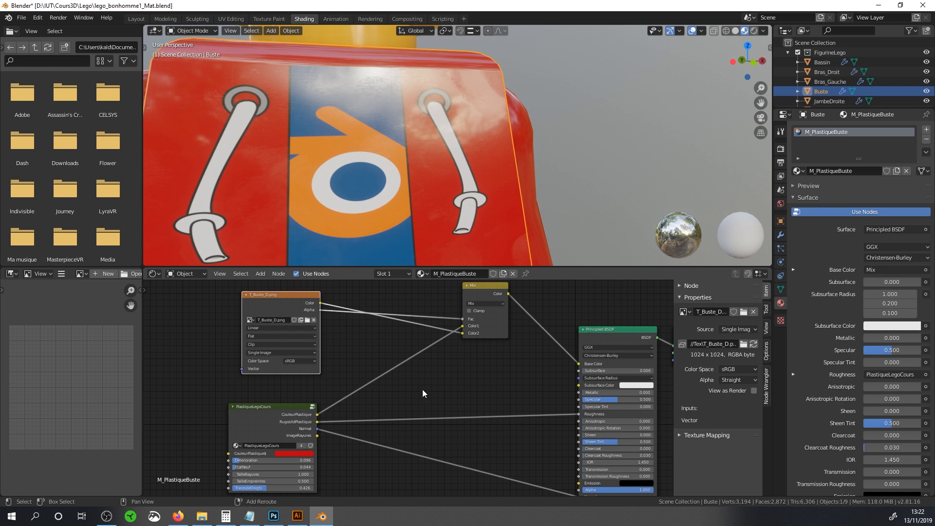
pyautogui.hotkey('shift', 'a')
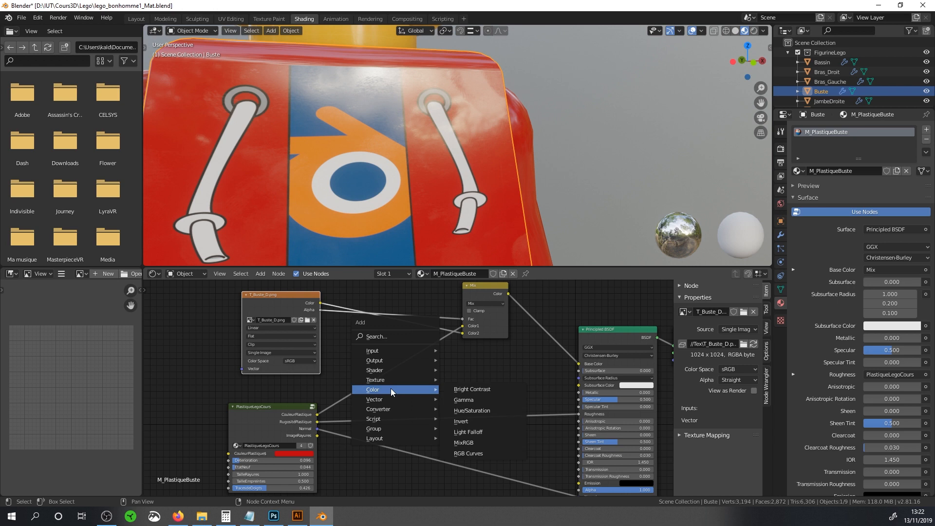
pyautogui.click(465, 443)
pyautogui.click(446, 347)
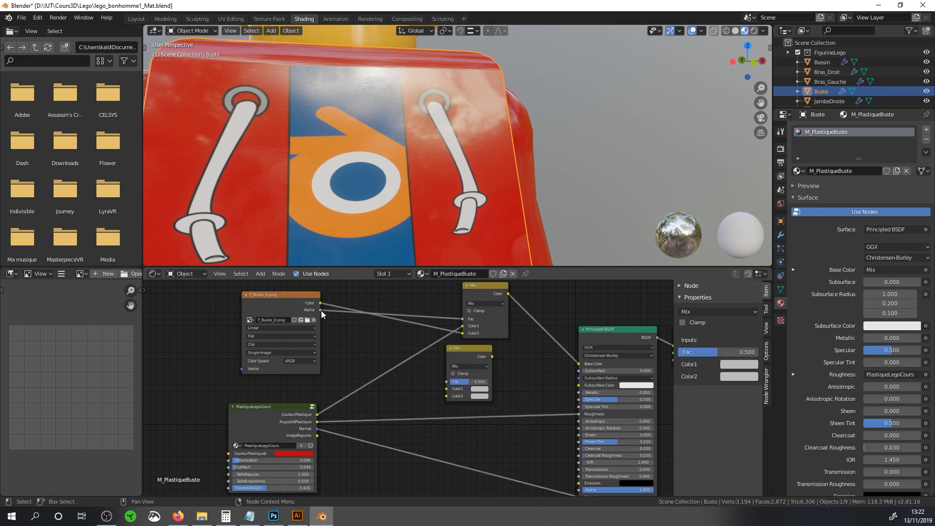
pyautogui.moveTo(321, 311); pyautogui.dragTo(446, 388)
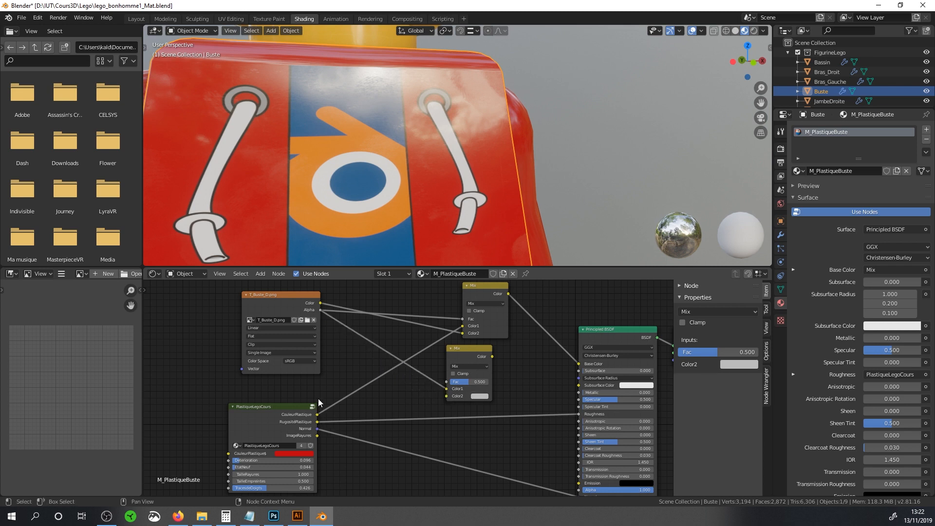
# Wire the group's ImageRayures output to Color2 of the second Mix node and preview that node's result on the torso
pyautogui.moveTo(317, 436); pyautogui.dragTo(448, 396)
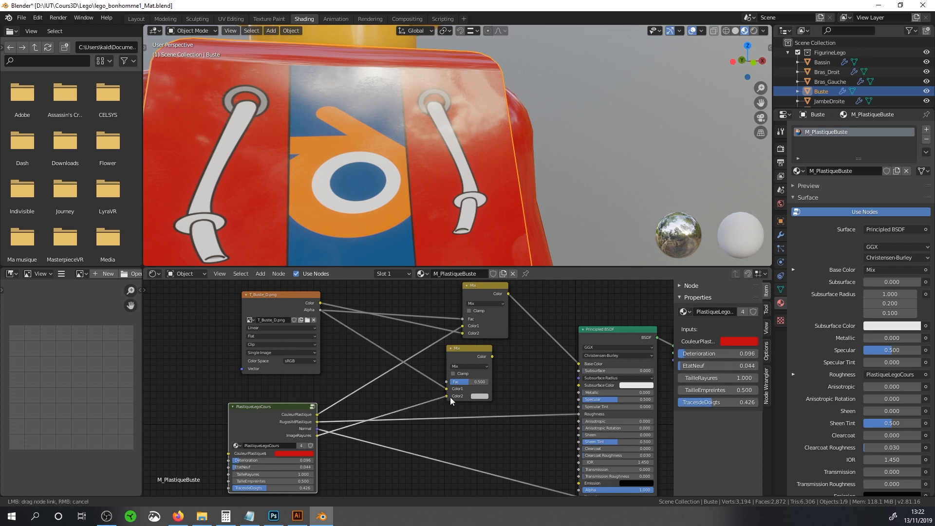
pyautogui.keyDown('ctrl'); pyautogui.keyDown('shift'); pyautogui.click(465, 353); pyautogui.keyUp('shift'); pyautogui.keyUp('ctrl')
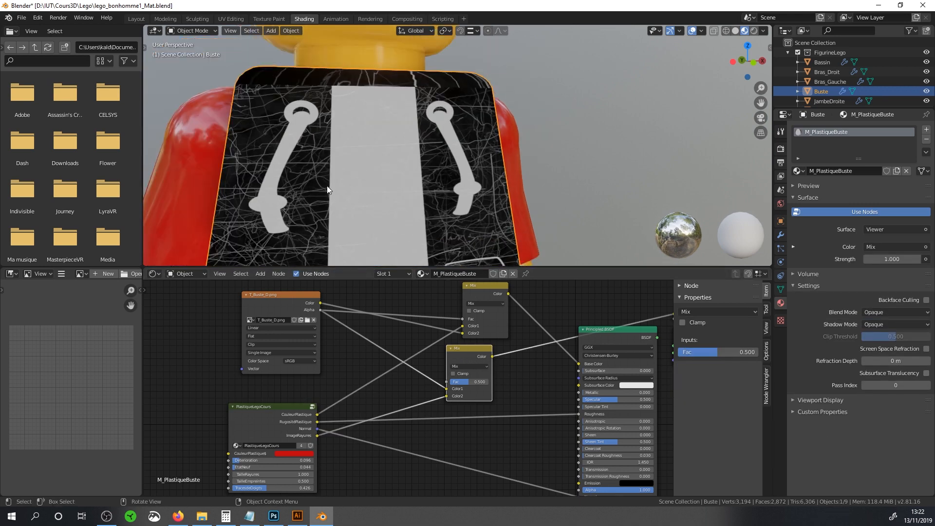
pyautogui.scroll(1, 309, 180)
pyautogui.scroll(1, 264, 169)
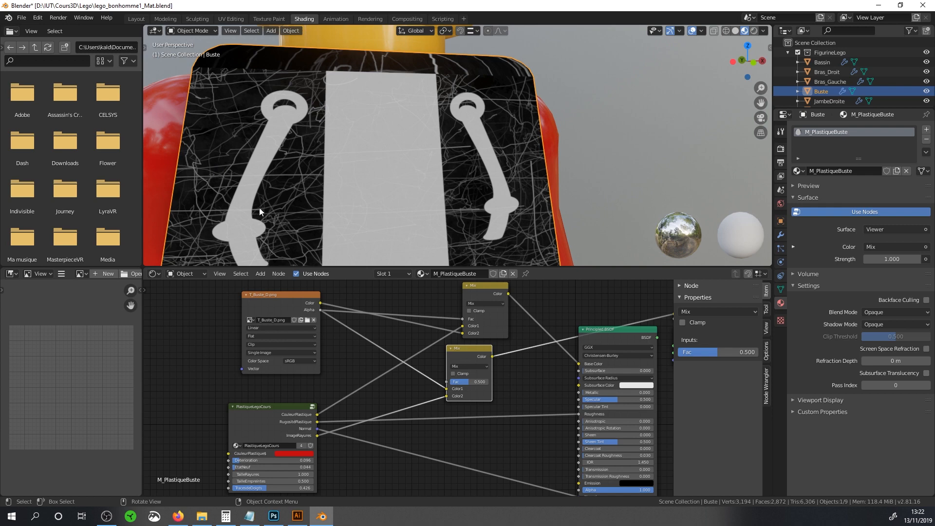
pyautogui.moveTo(261, 206); pyautogui.dragTo(279, 189, button='middle')
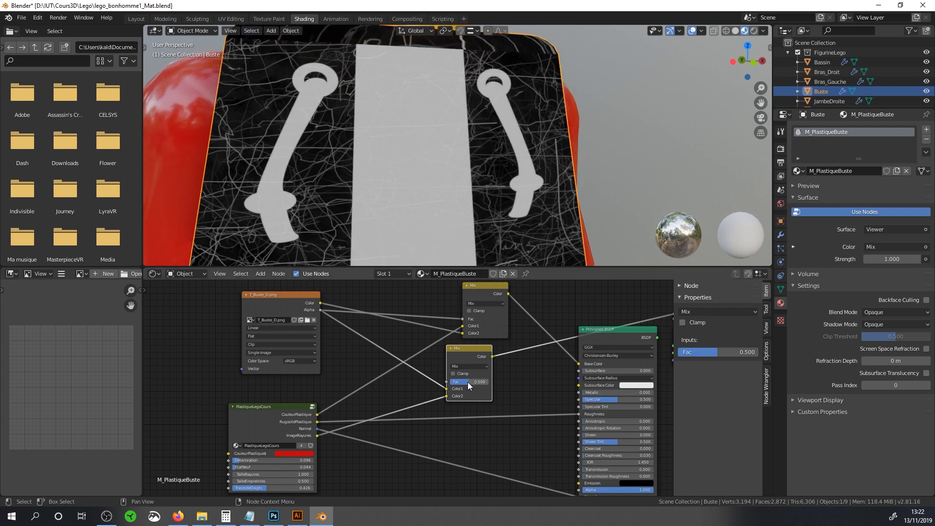
# Set the second Mix node's factor to 1.000 and its blending mode to Subtract after trying Divide
pyautogui.moveTo(469, 386); pyautogui.dragTo(492, 386)
pyautogui.click(470, 366)
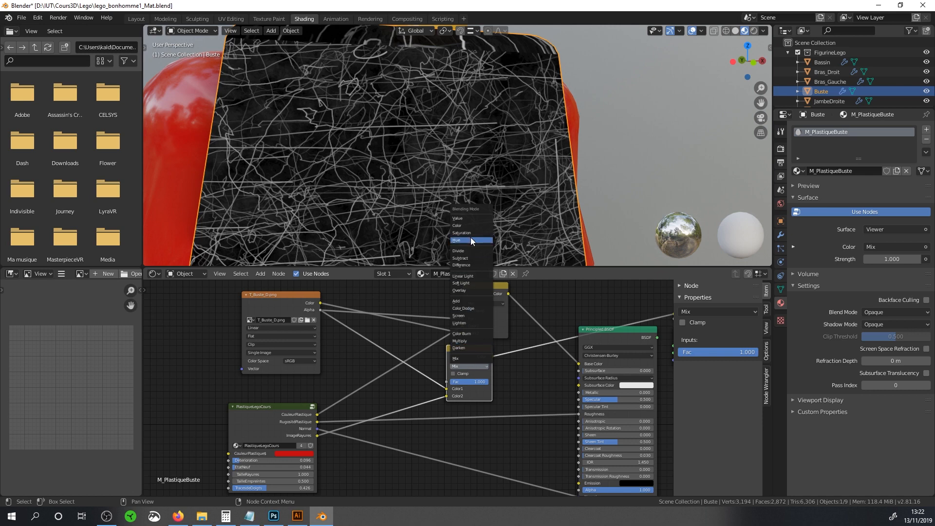
pyautogui.click(461, 251)
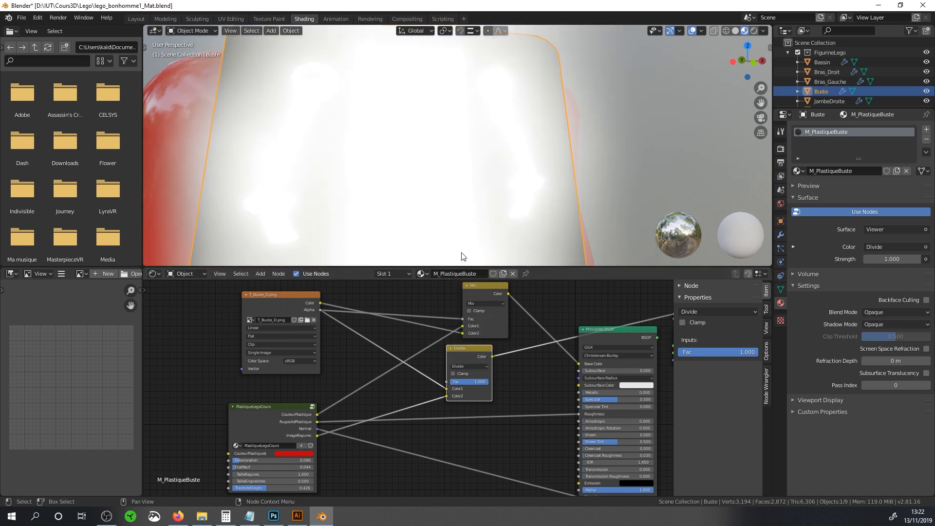
pyautogui.click(471, 366)
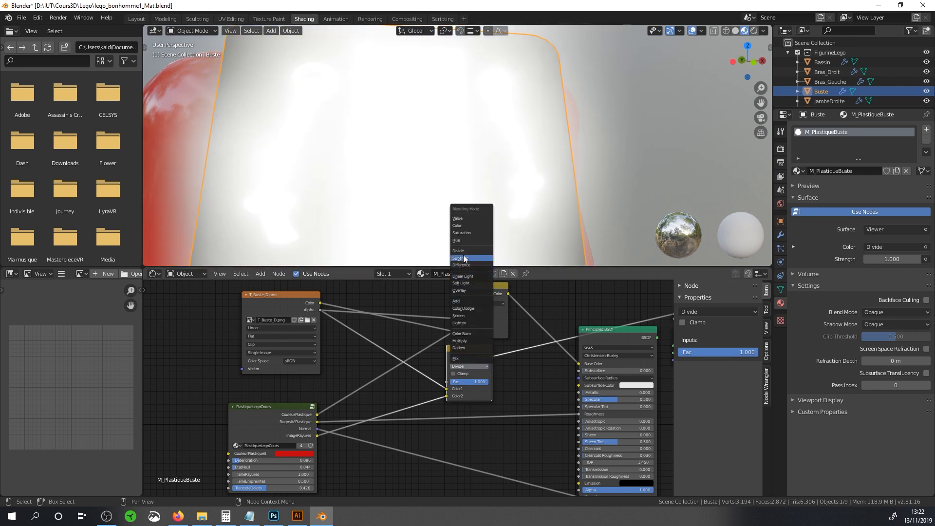
pyautogui.click(464, 259)
# Inspect how the scratches cut into the white print mask on the torso's central band and drawstrings
pyautogui.scroll(5, 358, 180)
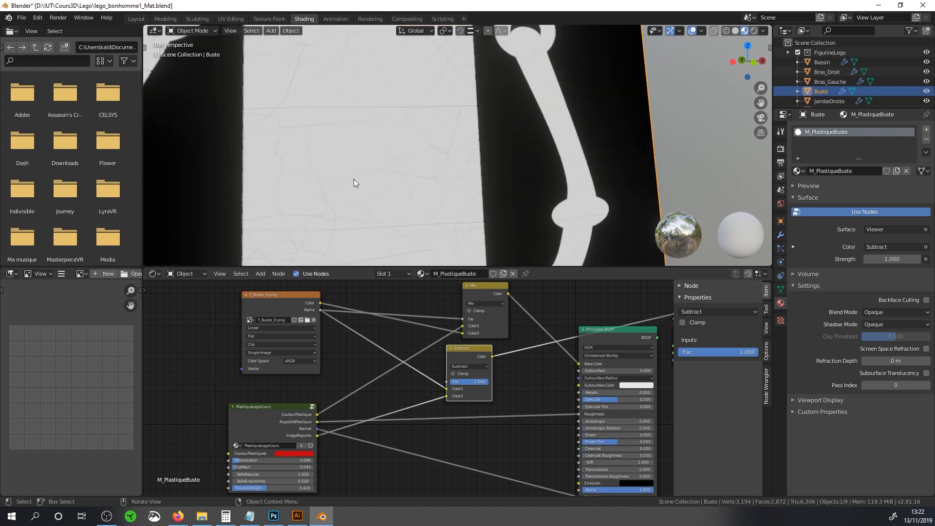
pyautogui.scroll(-1, 356, 180)
pyautogui.keyDown('shift'); pyautogui.moveTo(351, 171); pyautogui.dragTo(440, 192, button='middle'); pyautogui.keyUp('shift')
pyautogui.scroll(-2, 400, 192)
pyautogui.scroll(2, 370, 185)
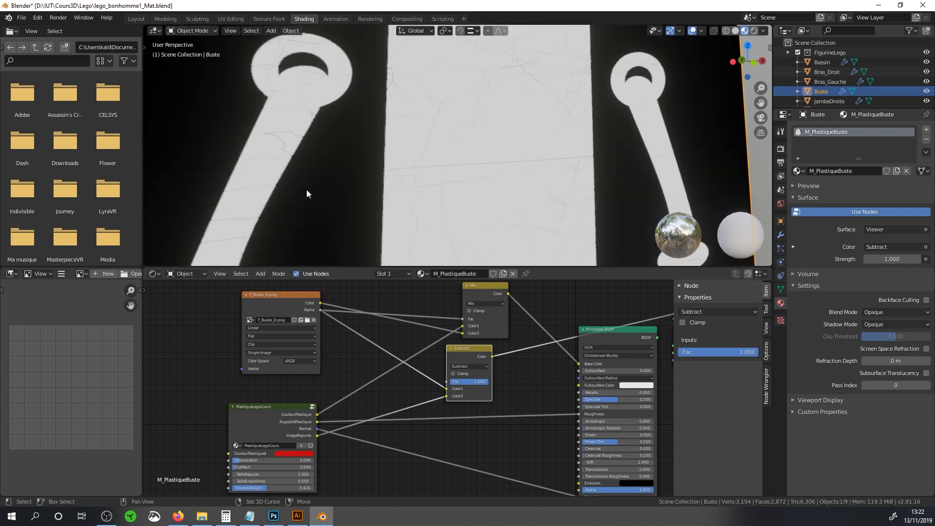
pyautogui.moveTo(306, 189); pyautogui.dragTo(340, 180, button='middle')
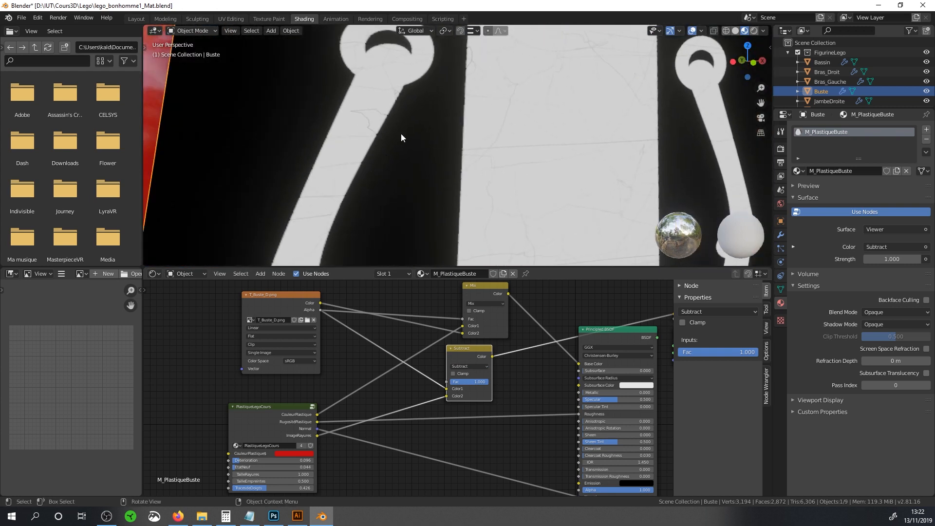
pyautogui.scroll(-3, 440, 162)
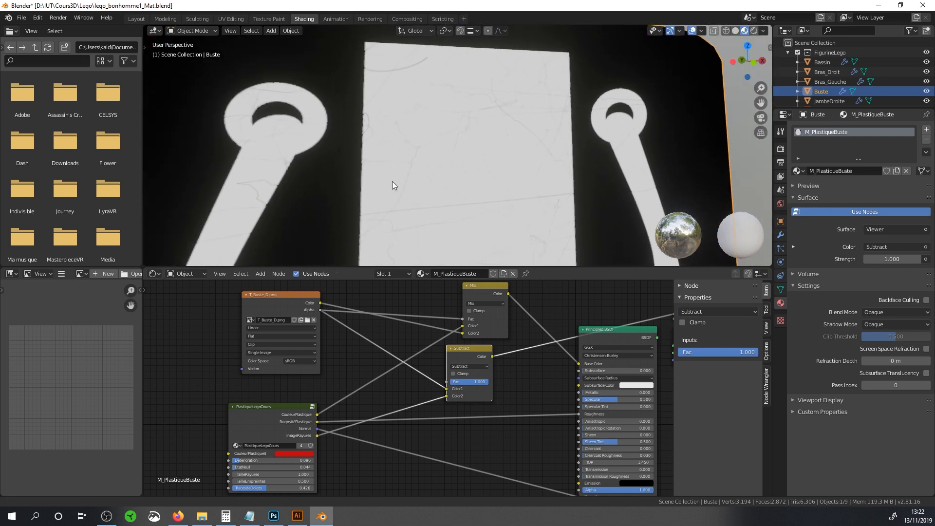
# Wire the Subtract node's Color into the Mix node's Fac, space out both nodes, and display the Principled BSDF on the torso again
pyautogui.moveTo(471, 372); pyautogui.dragTo(431, 391, button='middle')
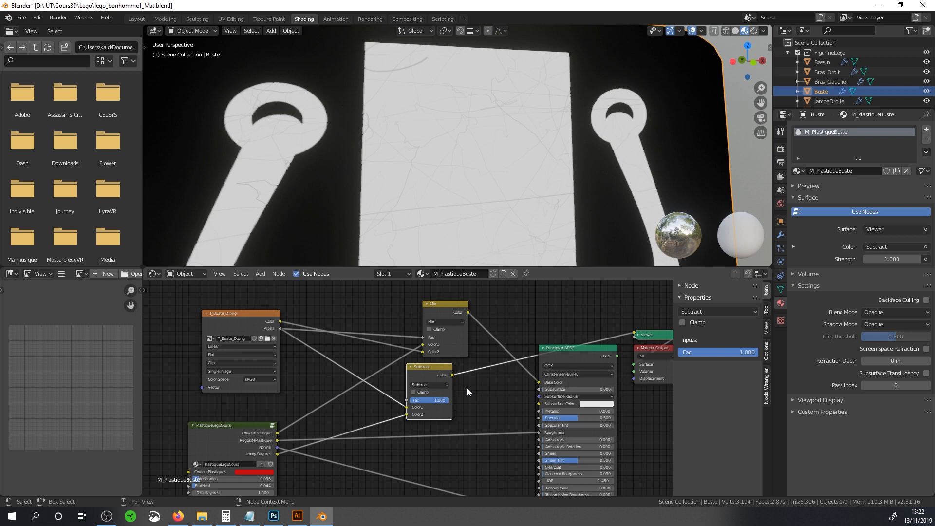
pyautogui.moveTo(452, 375); pyautogui.dragTo(423, 338)
pyautogui.moveTo(431, 378); pyautogui.dragTo(398, 389)
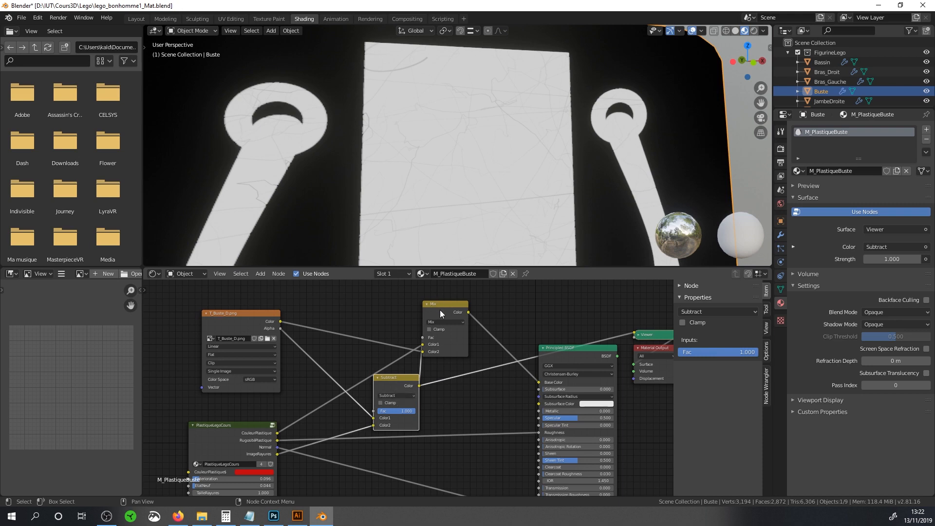
pyautogui.moveTo(440, 309); pyautogui.dragTo(452, 311)
pyautogui.keyDown('ctrl'); pyautogui.keyDown('shift'); pyautogui.click(567, 353); pyautogui.keyUp('shift'); pyautogui.keyUp('ctrl')
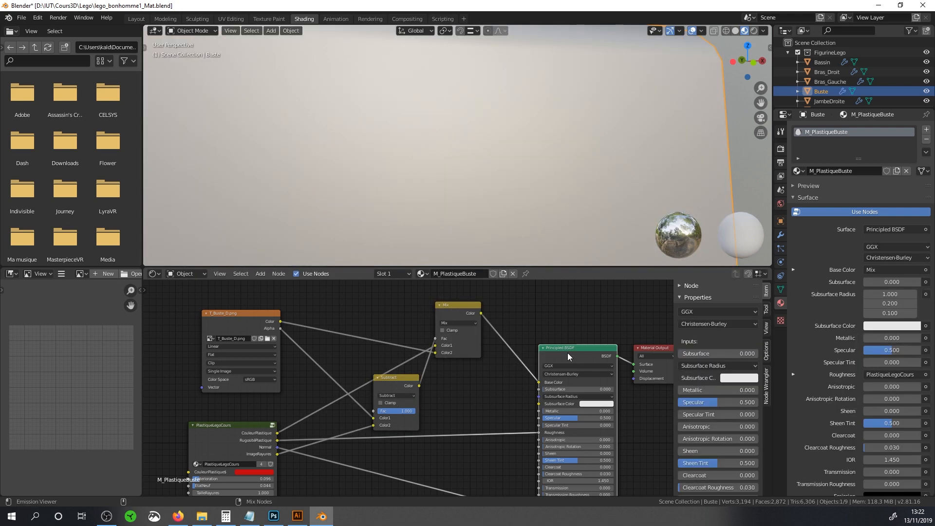
# Examine the scratch wear on the torso's printed logo and drawstrings, both up close and from further away
pyautogui.scroll(-4, 438, 187)
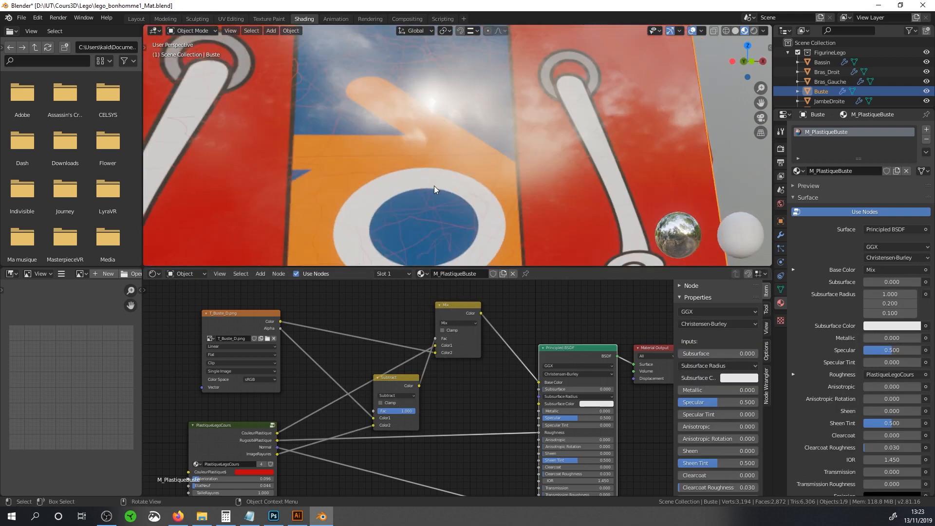
pyautogui.scroll(4, 377, 191)
pyautogui.keyDown('shift'); pyautogui.moveTo(356, 188); pyautogui.dragTo(375, 197, button='middle'); pyautogui.keyUp('shift')
pyautogui.moveTo(314, 171); pyautogui.dragTo(331, 177, button='middle')
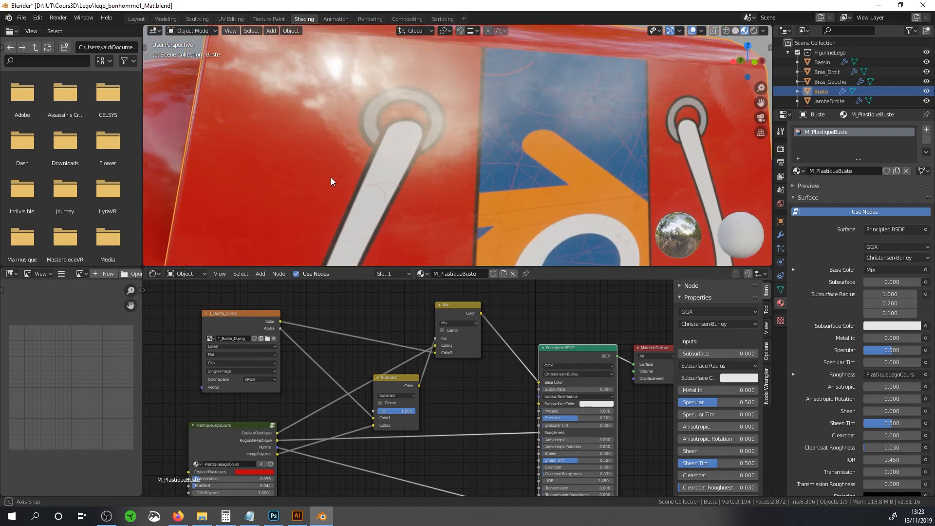
pyautogui.moveTo(239, 456); pyautogui.dragTo(306, 395, button='middle')
pyautogui.scroll(1, 306, 395)
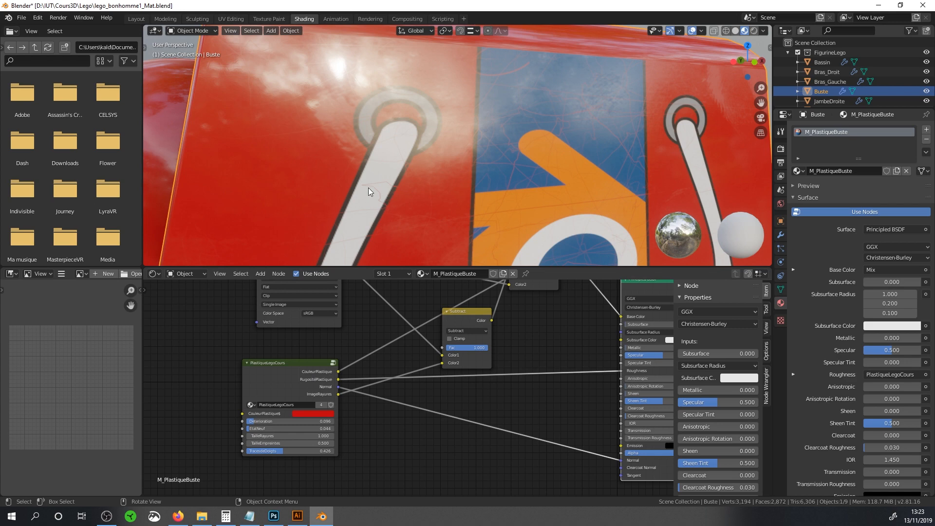
pyautogui.scroll(-4, 368, 188)
pyautogui.moveTo(410, 198)
pyautogui.mouseDown(button='middle')
pyautogui.moveTo(400, 183)
pyautogui.moveTo(411, 191)
pyautogui.mouseUp(button='middle')
pyautogui.scroll(2, 410, 191)
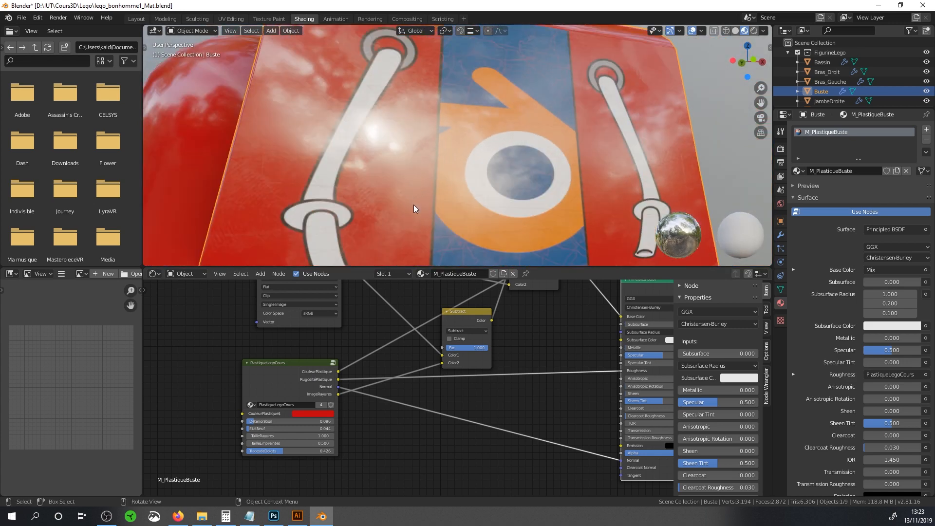
pyautogui.moveTo(262, 422)
pyautogui.mouseDown()
pyautogui.moveTo(331, 422)
pyautogui.moveTo(255, 422)
pyautogui.mouseUp()
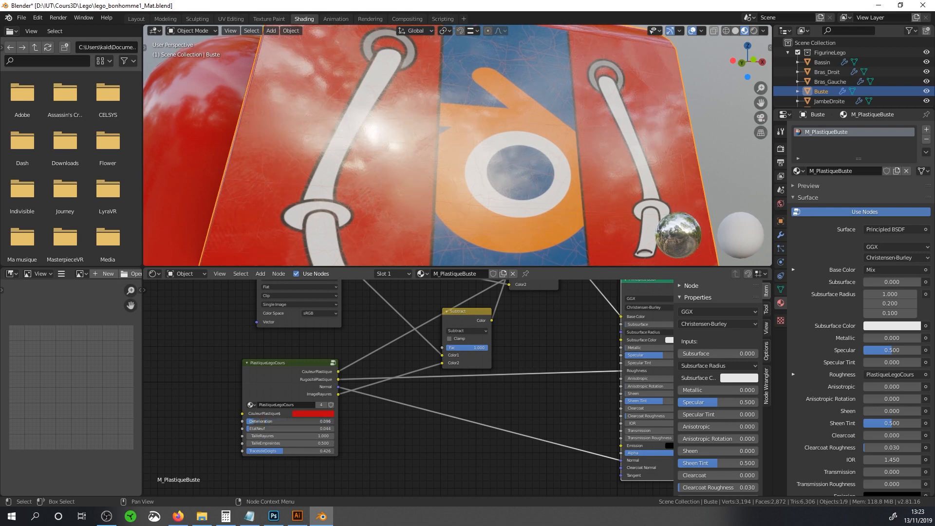
pyautogui.scroll(-4, 415, 201)
pyautogui.moveTo(415, 201); pyautogui.dragTo(437, 183, button='middle')
pyautogui.scroll(4, 449, 218)
pyautogui.scroll(1, 445, 197)
pyautogui.scroll(-3, 416, 110)
# Select the head, move its PlastiqueLegoCours group node away from the shader, and add an Image Texture node above it
pyautogui.click(426, 88)
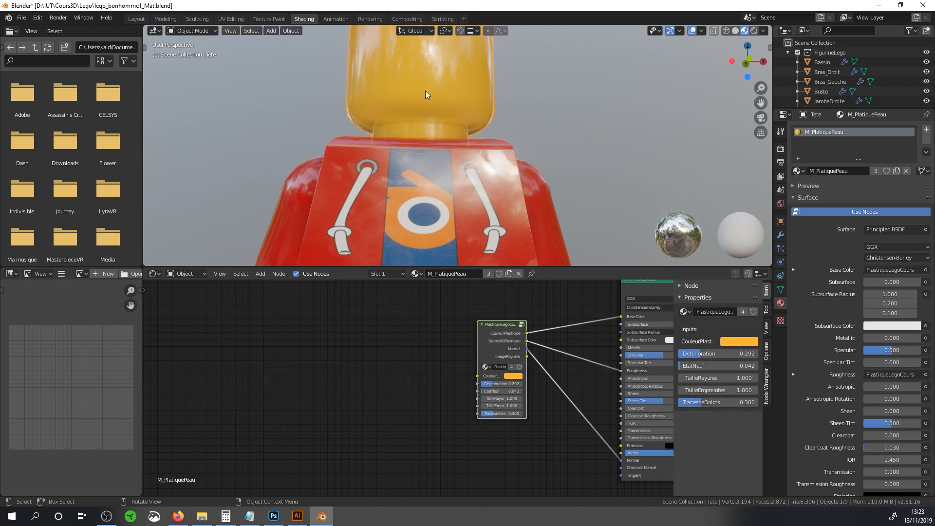
pyautogui.scroll(-3, 371, 221)
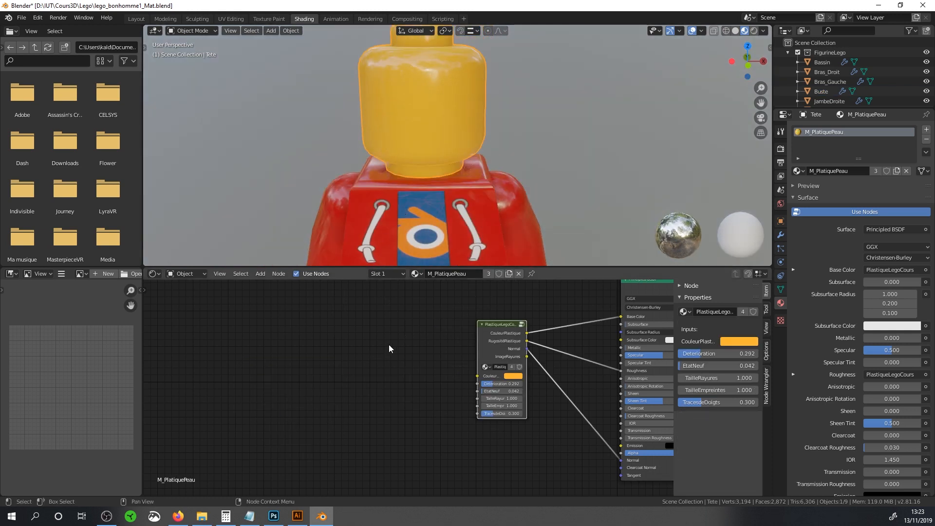
pyautogui.scroll(1, 395, 344)
pyautogui.moveTo(501, 322); pyautogui.dragTo(299, 384)
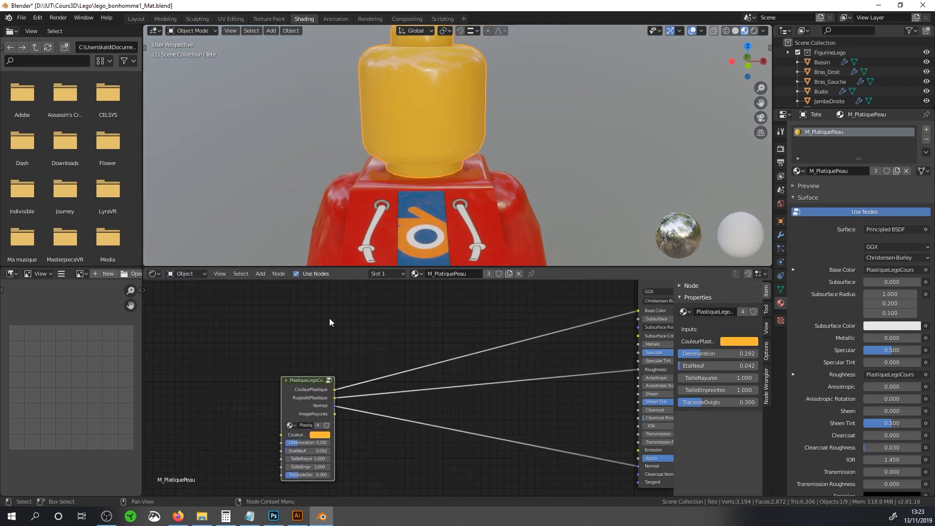
pyautogui.hotkey('shift', 'a')
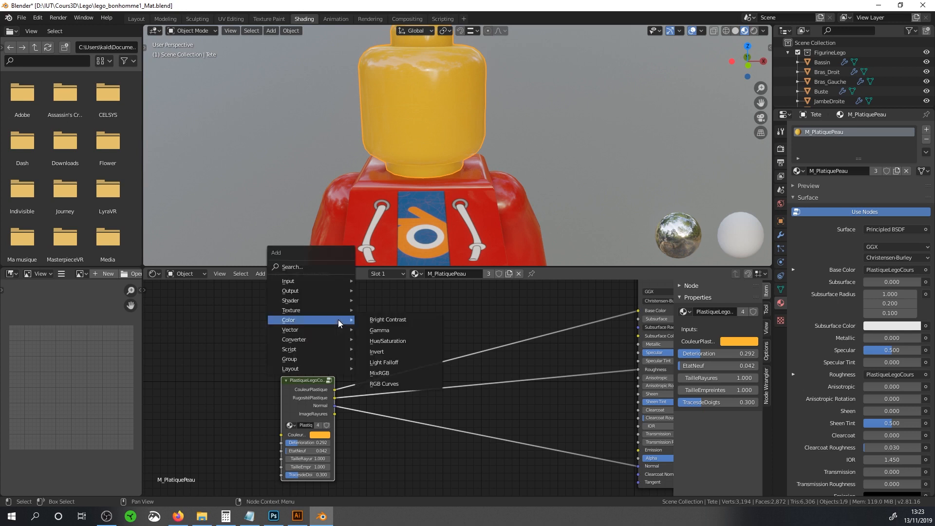
pyautogui.moveTo(329, 310)
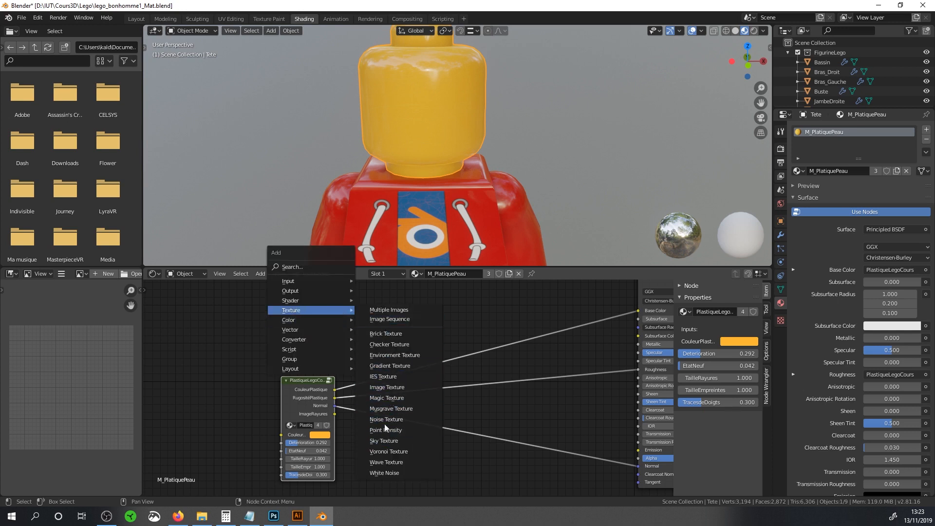
pyautogui.click(392, 388)
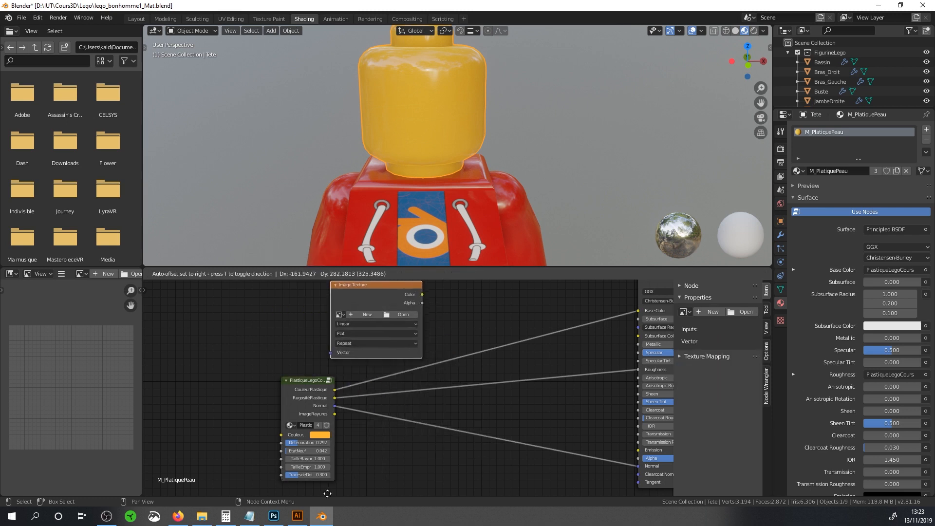
pyautogui.click(390, 341)
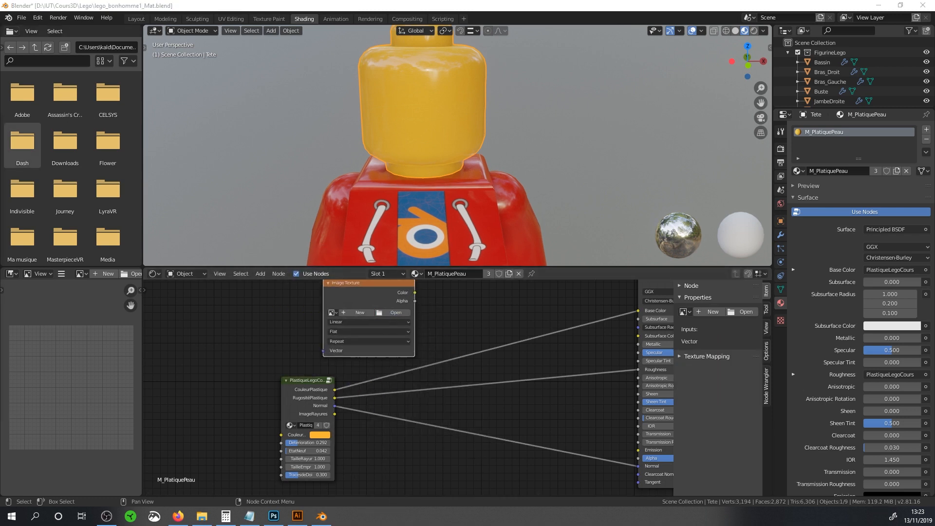
# Load T_Visage_D.png from the Tex folder into the new Image Texture node and place the node above the plastic group
pyautogui.click(392, 312)
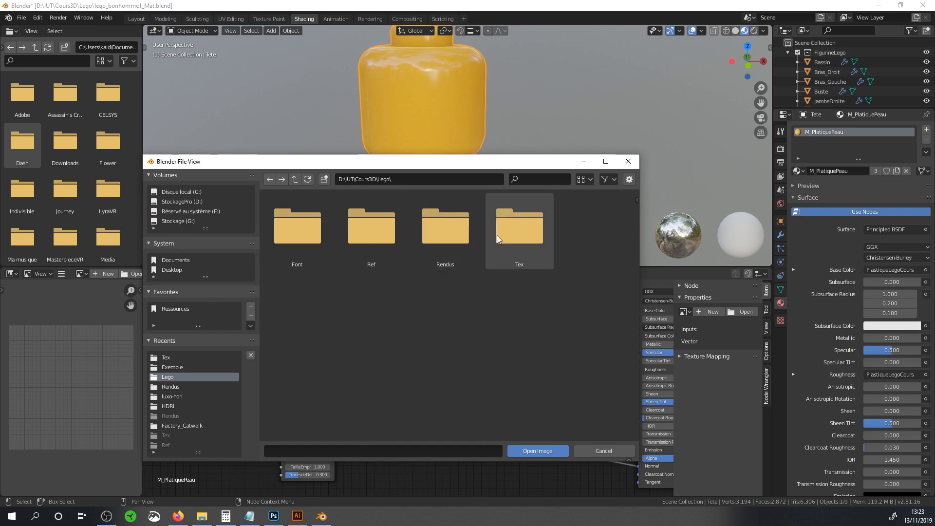
pyautogui.doubleClick(381, 392)
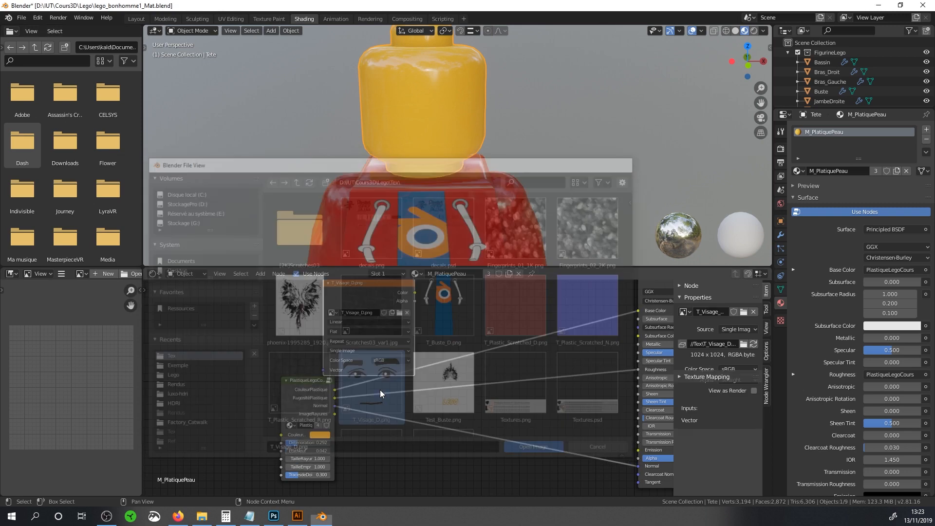
pyautogui.moveTo(450, 341); pyautogui.dragTo(442, 420, button='middle')
pyautogui.moveTo(365, 365); pyautogui.dragTo(327, 314)
pyautogui.moveTo(388, 349); pyautogui.dragTo(372, 353, button='middle')
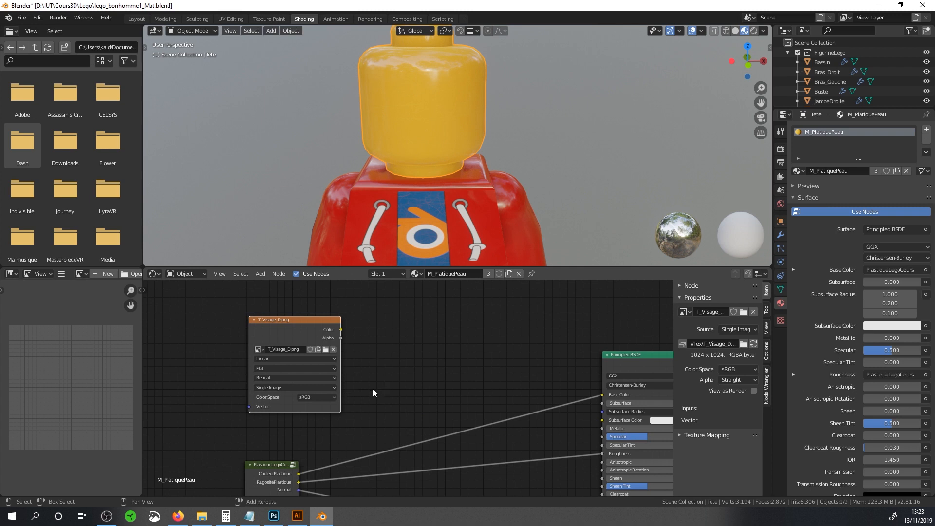
# Add a MixRGB node between the T_Visage_D.png texture and the Principled BSDF
pyautogui.hotkey('shift', 'a')
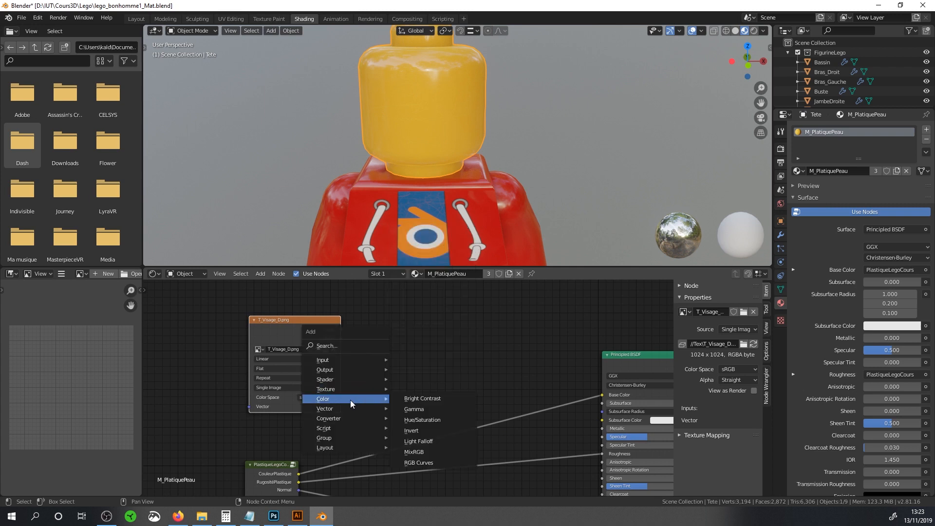
pyautogui.moveTo(346, 417)
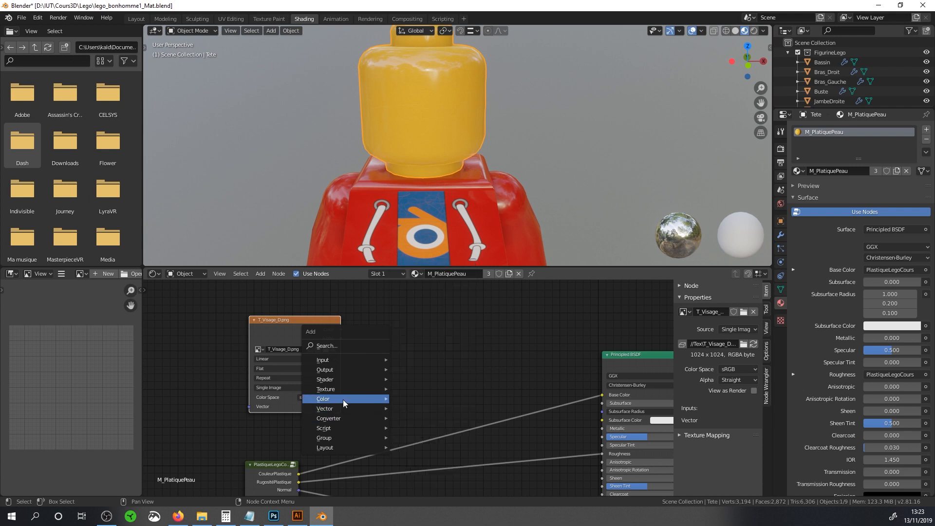
pyautogui.moveTo(343, 399)
pyautogui.click(414, 452)
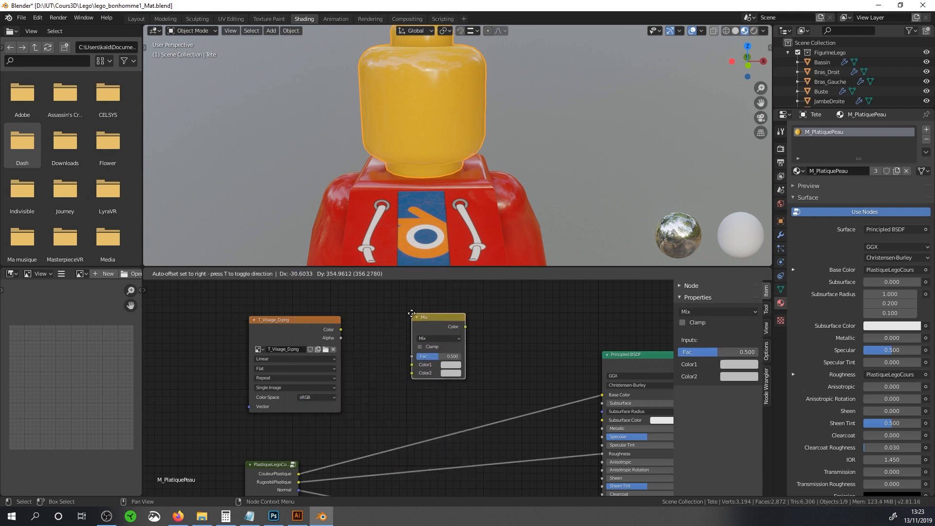
pyautogui.click(441, 355)
# Wire CouleurPlastique to the Mix node's Color1, the T_Visage_D.png Color to Color2, and the mixed Color to the shader's Base Color
pyautogui.moveTo(341, 330); pyautogui.dragTo(414, 386)
pyautogui.moveTo(298, 474); pyautogui.dragTo(414, 377)
pyautogui.moveTo(320, 322); pyautogui.dragTo(308, 320)
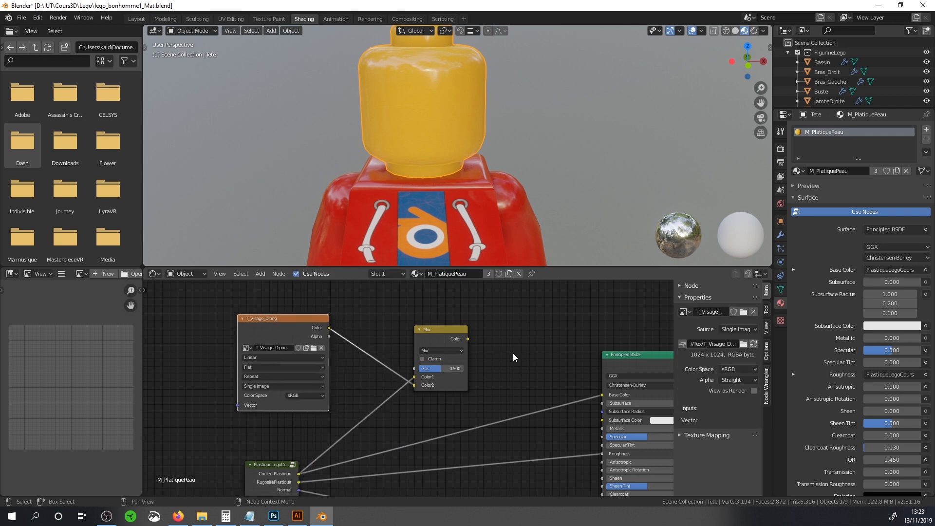
pyautogui.moveTo(468, 339); pyautogui.dragTo(596, 395)
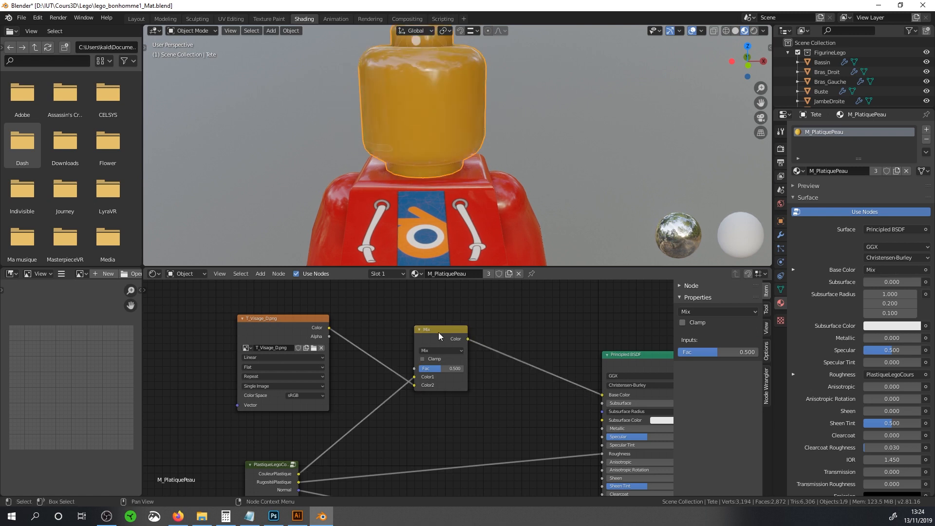
pyautogui.moveTo(438, 332); pyautogui.dragTo(522, 341)
pyautogui.moveTo(428, 176); pyautogui.dragTo(420, 119, button='middle')
pyautogui.scroll(1, 376, 367)
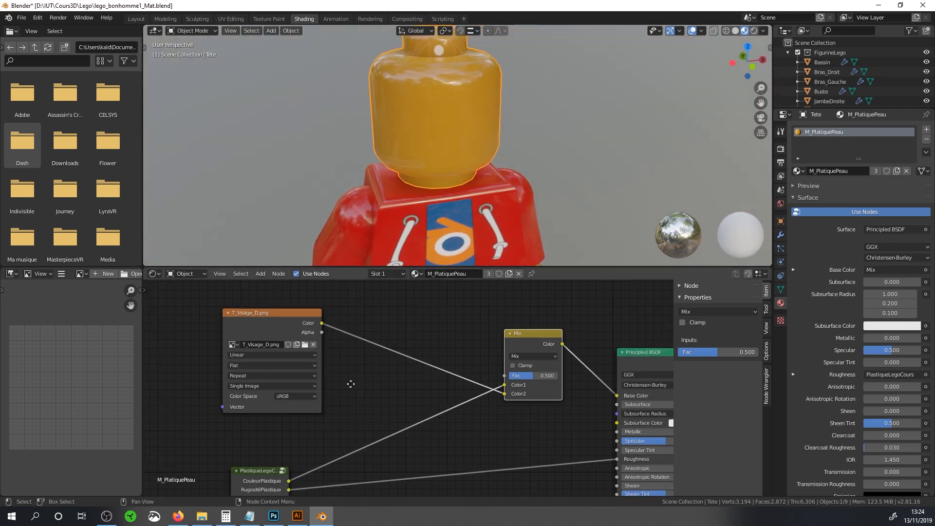
# Add a second MixRGB node beside the T_Visage_D.png texture, wire the texture's Alpha to its Color1 and set its Fac to 1.000
pyautogui.moveTo(351, 382); pyautogui.dragTo(315, 388, button='middle')
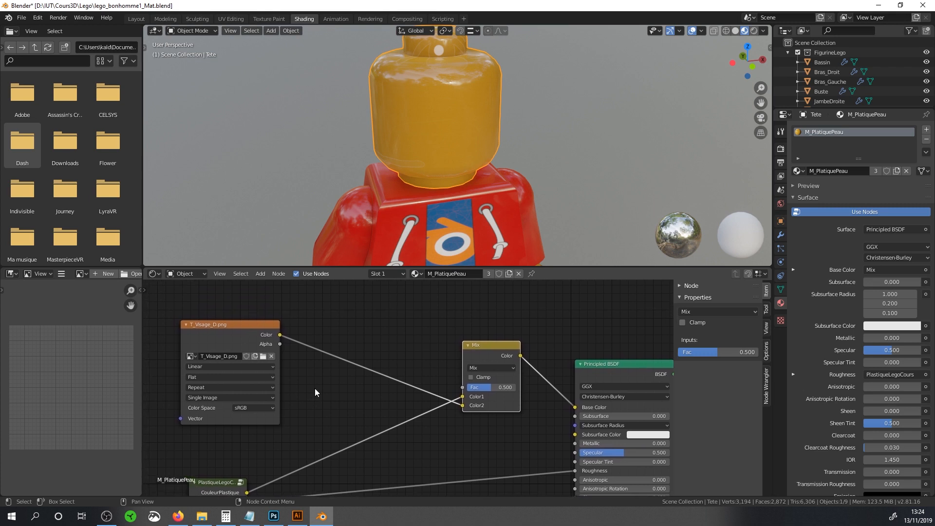
pyautogui.moveTo(453, 126)
pyautogui.mouseDown(button='middle')
pyautogui.moveTo(457, 104)
pyautogui.moveTo(443, 122)
pyautogui.mouseUp(button='middle')
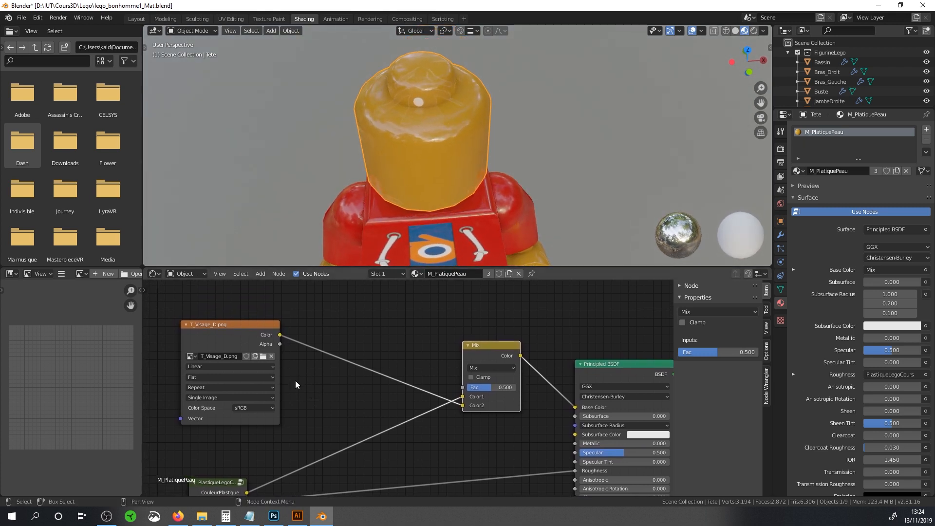
pyautogui.moveTo(287, 437); pyautogui.dragTo(283, 390, button='middle')
pyautogui.hotkey('shift', 'a')
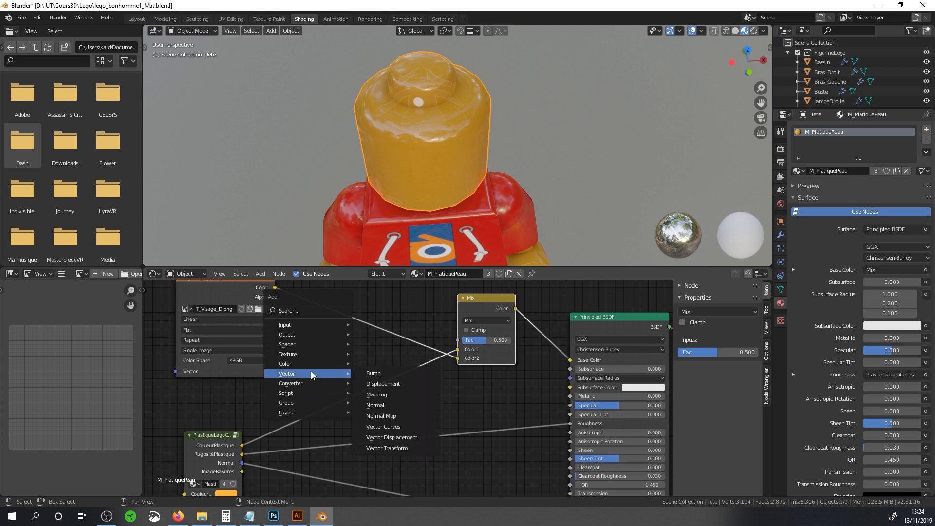
pyautogui.moveTo(299, 382)
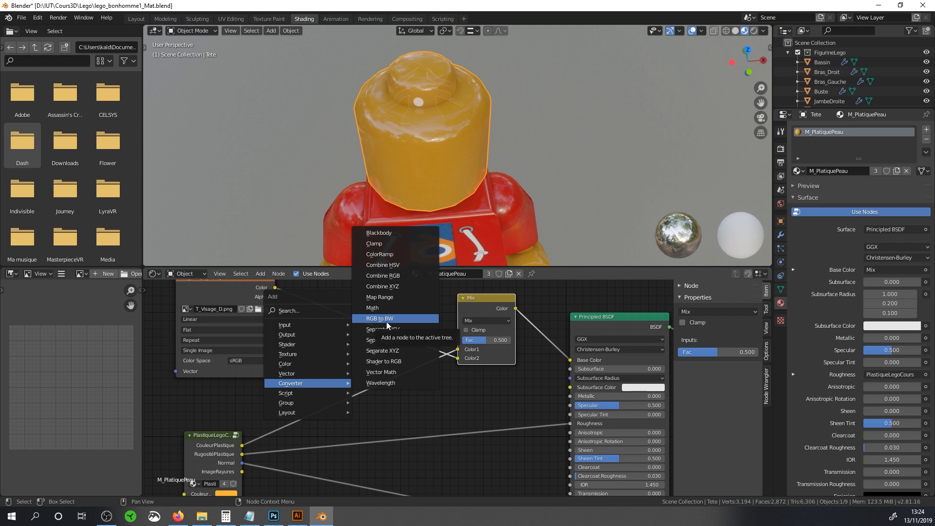
pyautogui.moveTo(309, 361)
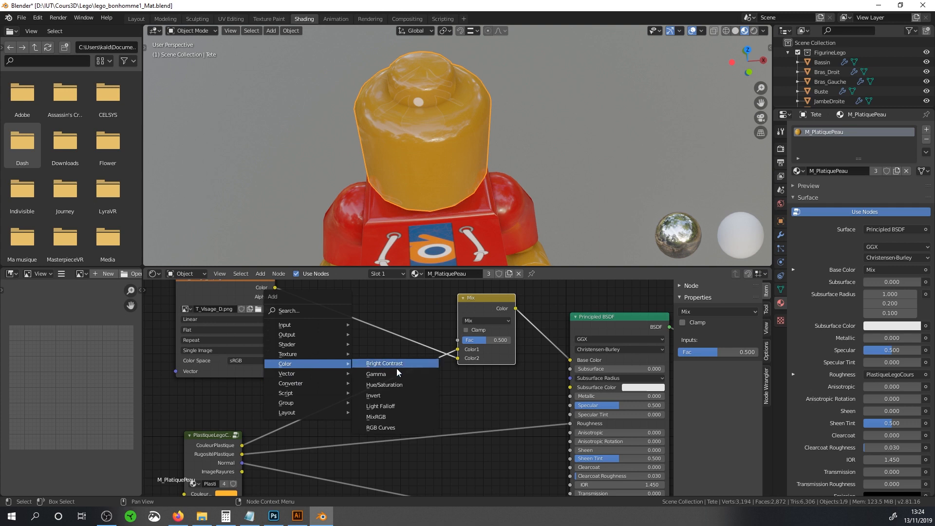
pyautogui.click(376, 417)
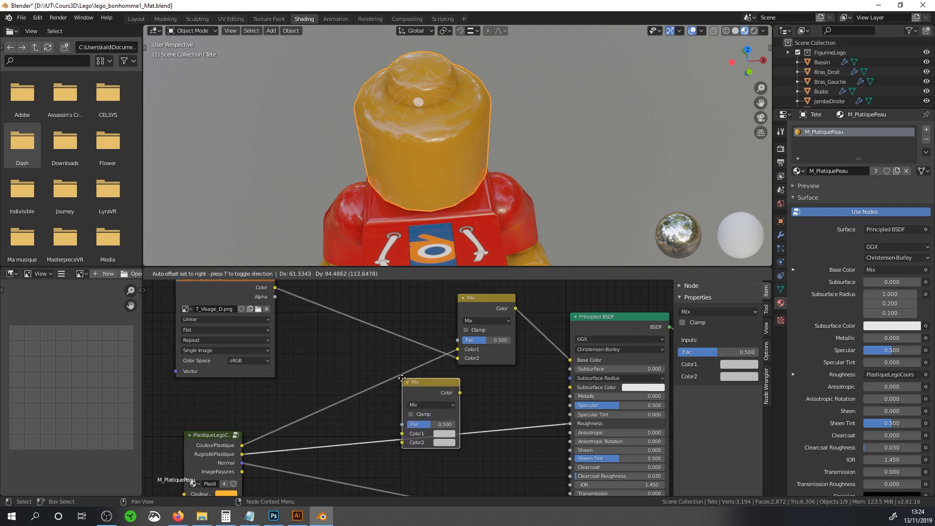
pyautogui.click(287, 322)
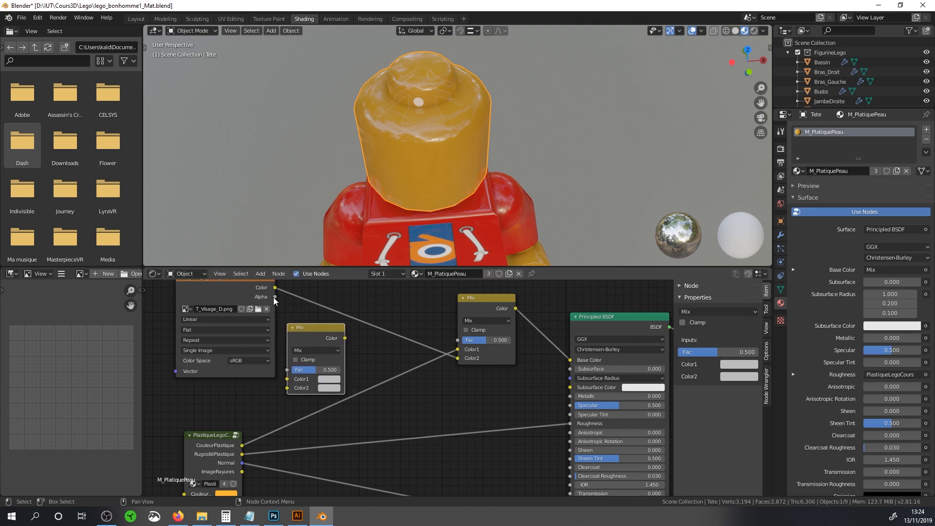
pyautogui.moveTo(275, 297); pyautogui.dragTo(343, 373)
# Set the new node's blending mode to Subtract, checking the torso material for the matching mode
pyautogui.click(306, 351)
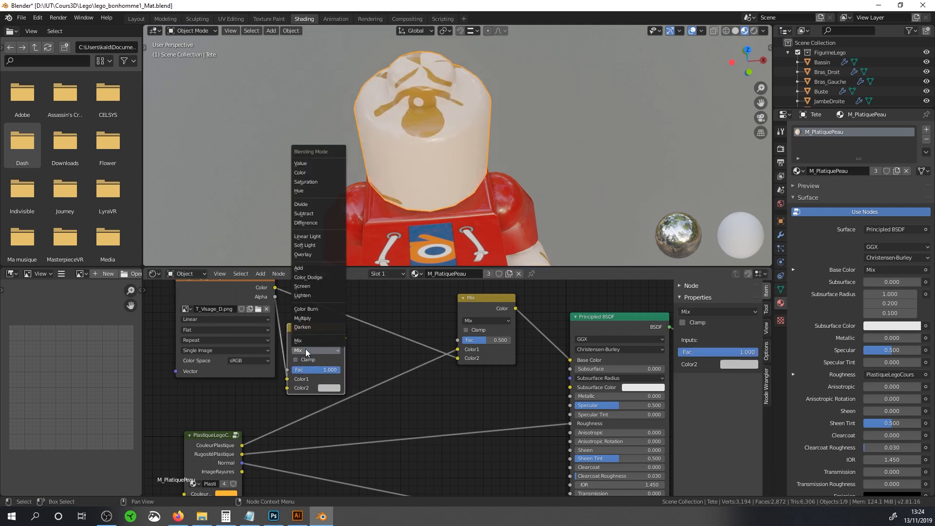
pyautogui.click(303, 223)
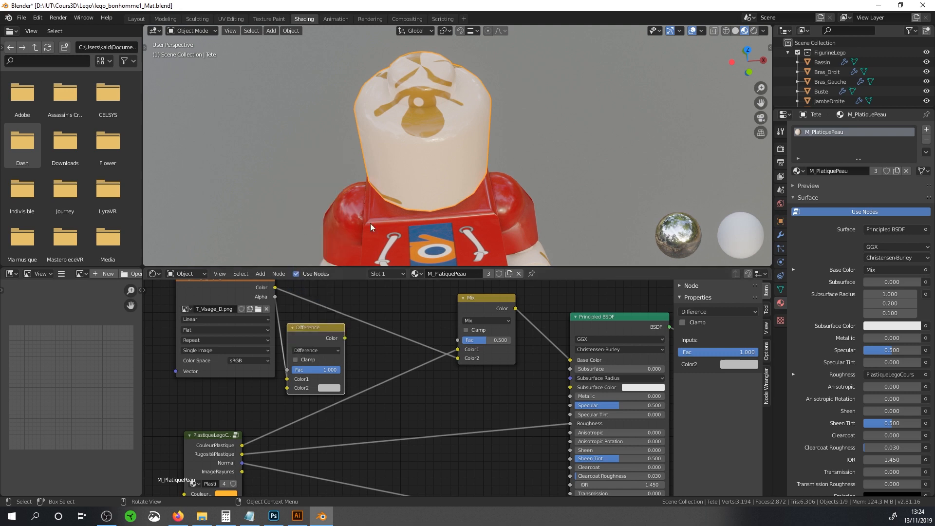
pyautogui.click(385, 220)
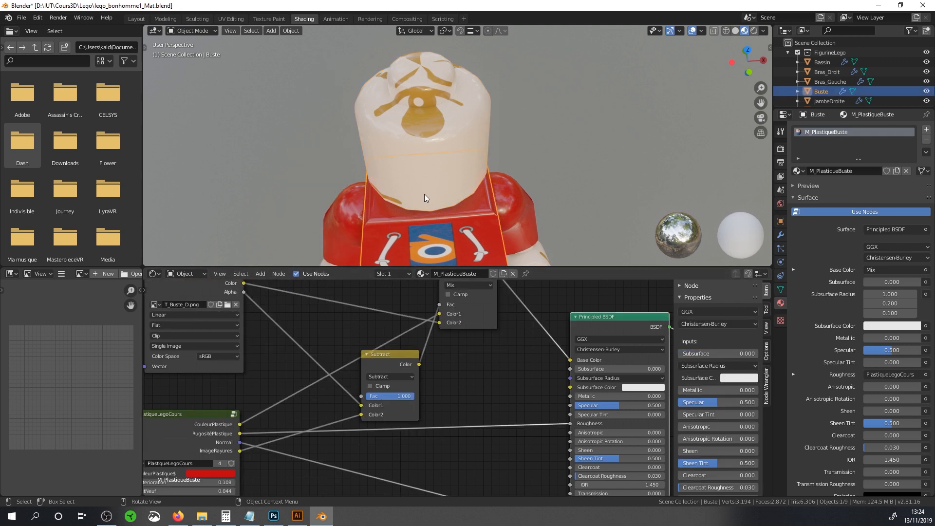
pyautogui.click(428, 147)
pyautogui.click(317, 351)
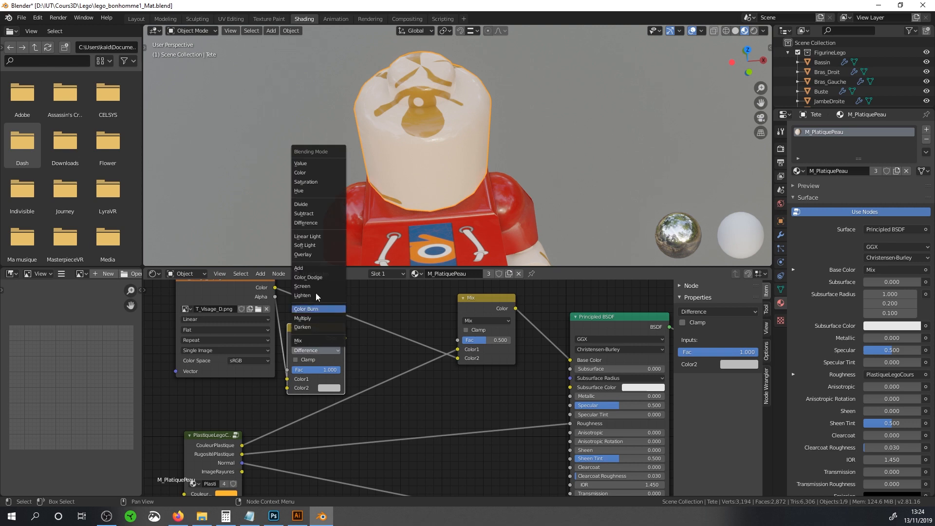
pyautogui.click(315, 213)
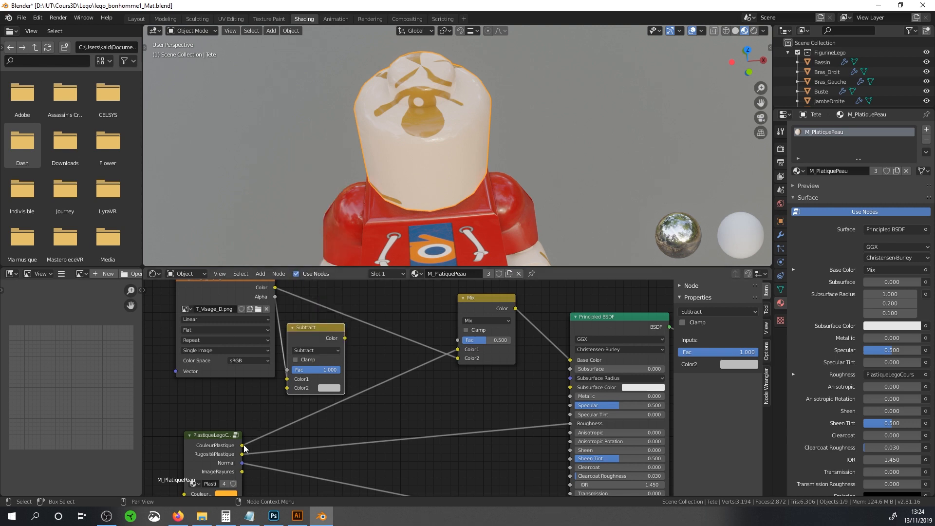
# Wire ImageRayures to the Subtract node's Color2 and the Subtract Color output to the Mix node's Fac
pyautogui.moveTo(242, 471); pyautogui.dragTo(291, 391)
pyautogui.moveTo(332, 344); pyautogui.dragTo(344, 342)
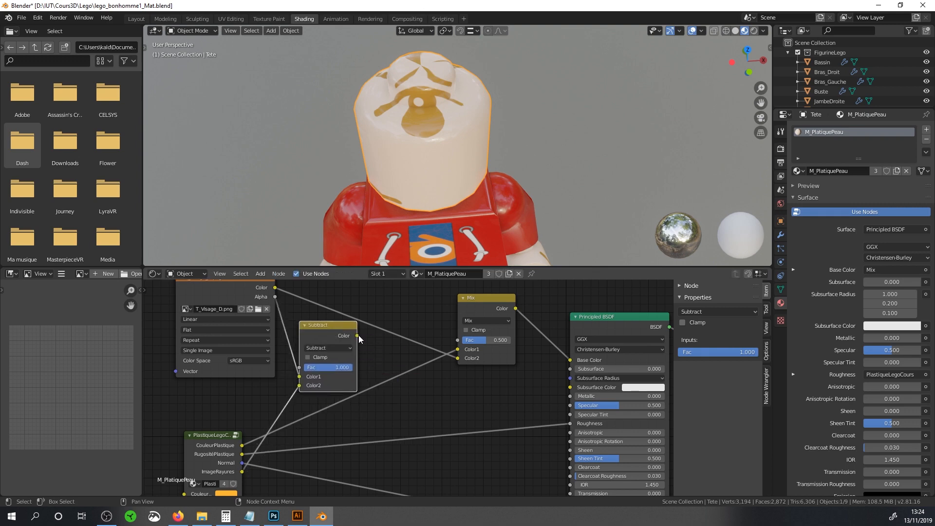
pyautogui.moveTo(358, 335); pyautogui.dragTo(341, 356, button='middle')
pyautogui.moveTo(341, 356); pyautogui.dragTo(441, 361)
pyautogui.moveTo(439, 180); pyautogui.dragTo(440, 160, button='middle')
pyautogui.scroll(4, 439, 163)
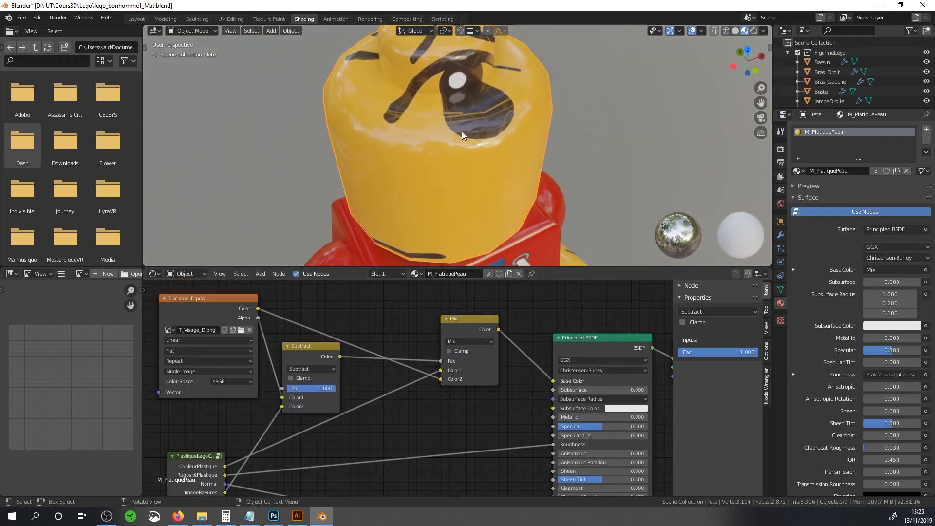
pyautogui.scroll(-3, 469, 169)
pyautogui.moveTo(459, 180); pyautogui.dragTo(435, 160, button='middle')
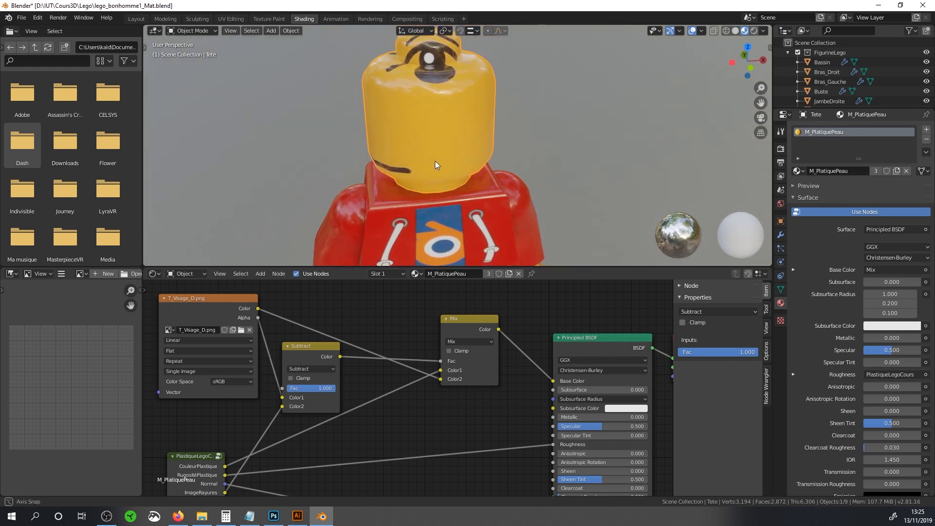
# On the torso, add the texture mapping setup to T_Buste_D.png and delete its Texture Coordinate node, keeping the Mapping node
pyautogui.click(427, 200)
pyautogui.moveTo(561, 392); pyautogui.dragTo(607, 404, button='middle')
pyautogui.click(421, 323)
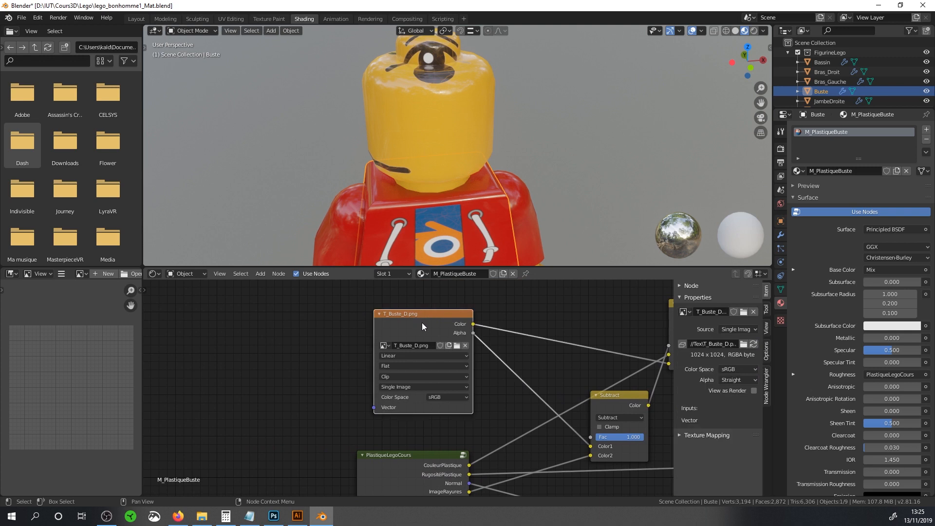
pyautogui.hotkey('ctrl', 't')
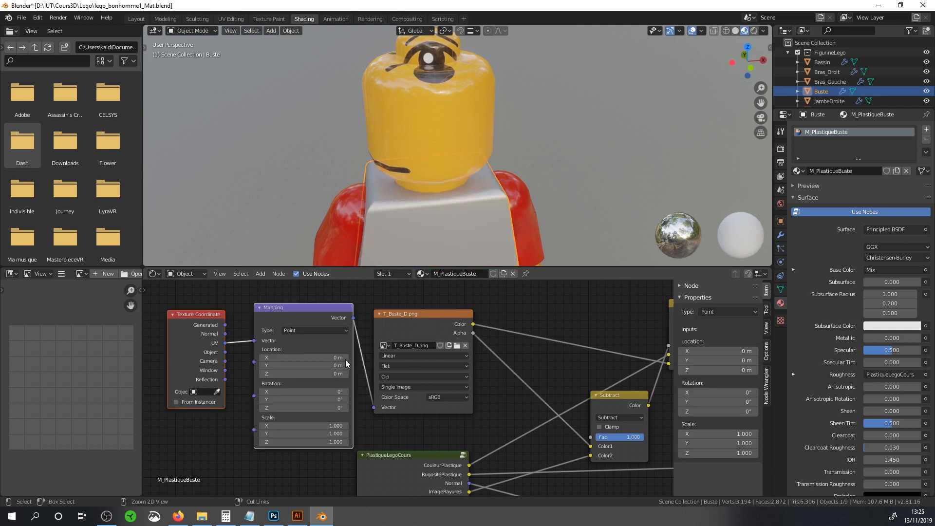
pyautogui.click(185, 321)
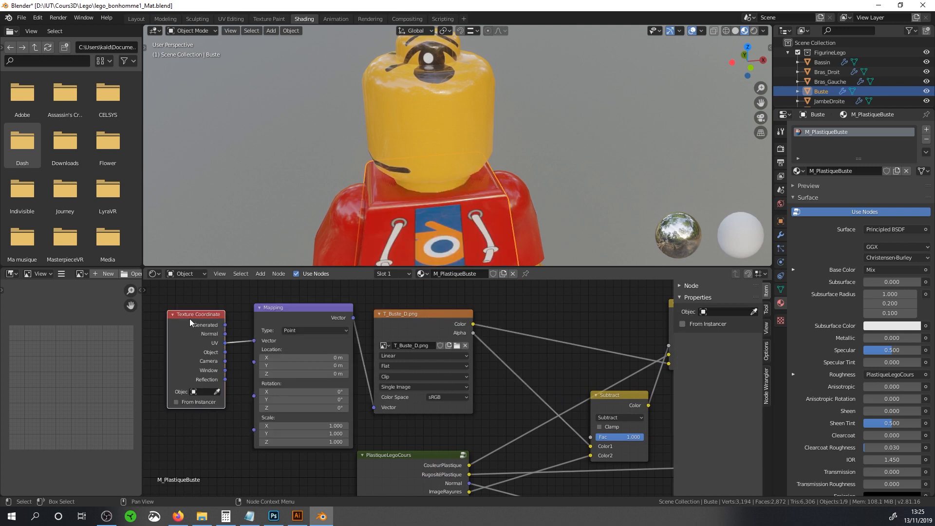
pyautogui.press('x')
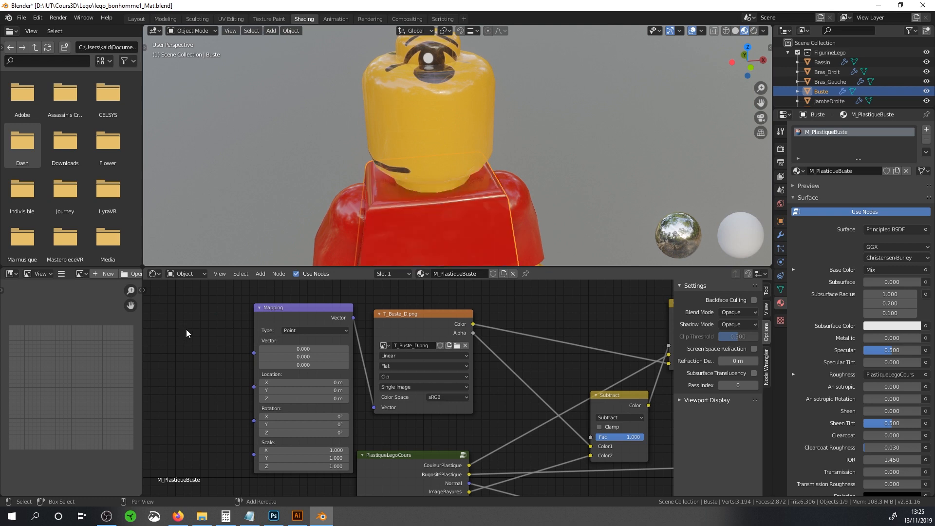
# Add a UV Map node, wire its UV output to the torso Mapping node's Vector, and choose the ImgBuste map
pyautogui.hotkey('shift', 'a')
pyautogui.moveTo(184, 292)
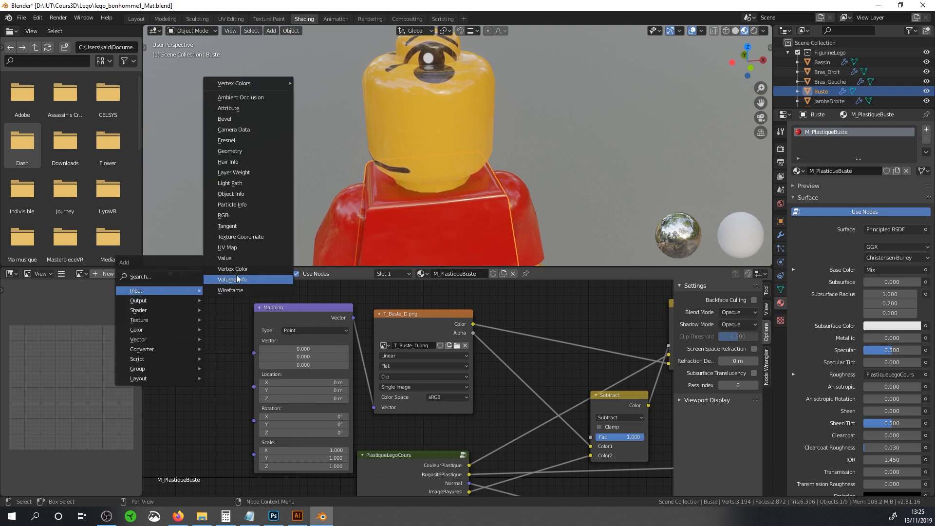
pyautogui.click(235, 248)
pyautogui.click(153, 329)
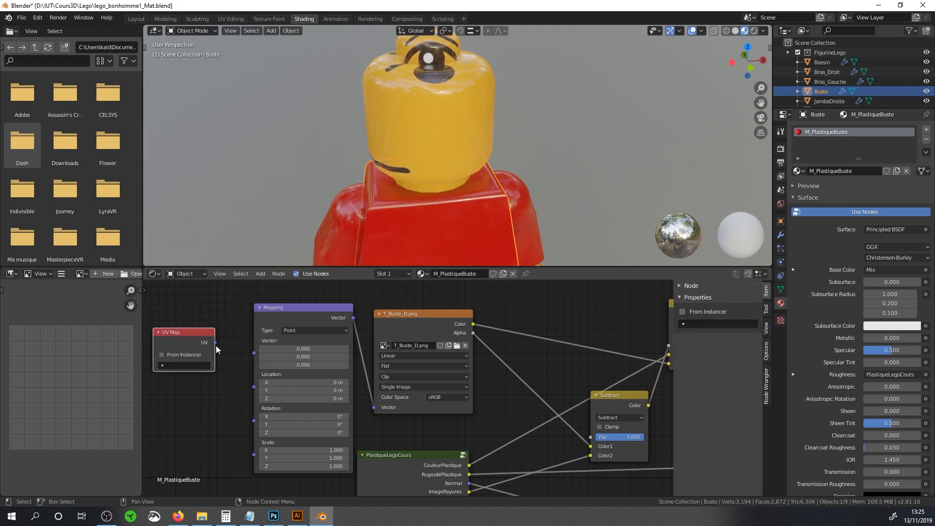
pyautogui.moveTo(215, 342); pyautogui.dragTo(259, 356)
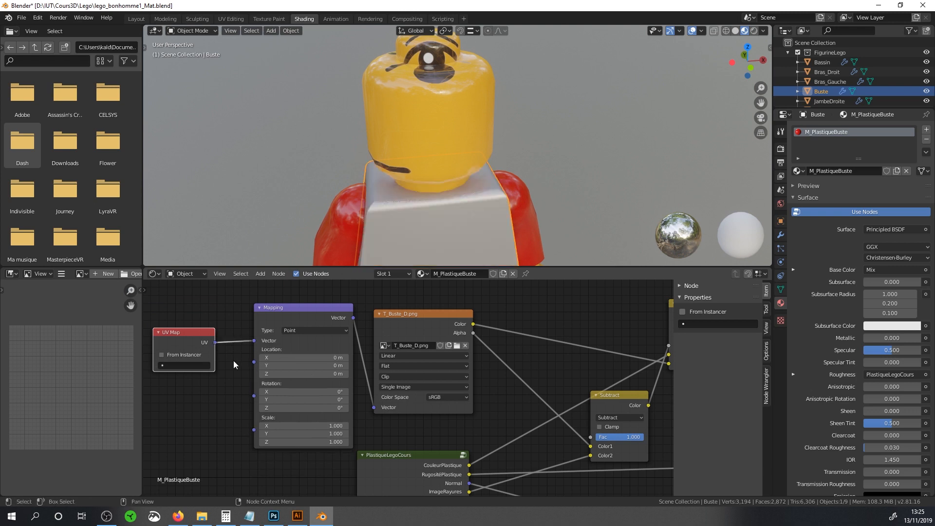
pyautogui.click(185, 365)
pyautogui.click(174, 378)
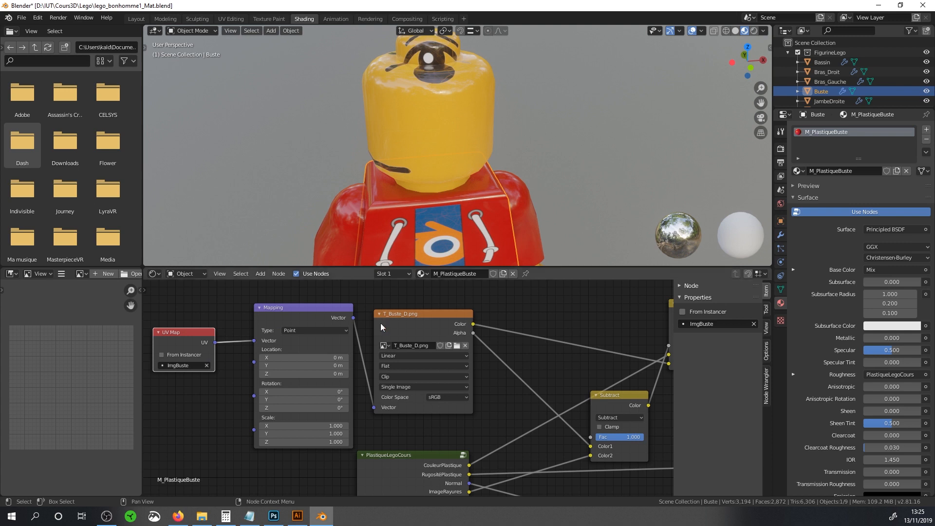
# On the head, add the texture mapping setup to T_Visage_D.png and delete its Texture Coordinate node, keeping the Mapping node
pyautogui.moveTo(443, 209); pyautogui.dragTo(461, 130, button='middle')
pyautogui.click(461, 129)
pyautogui.click(429, 338)
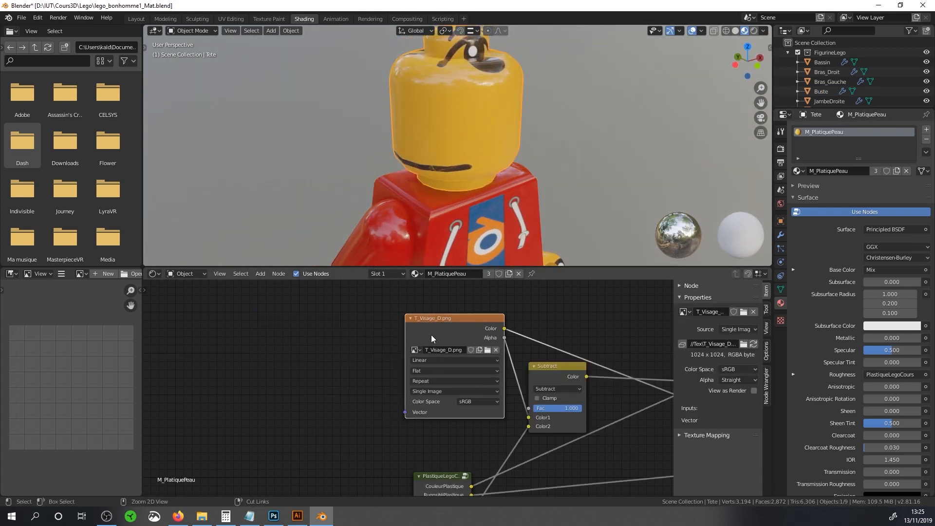
pyautogui.hotkey('ctrl', 't')
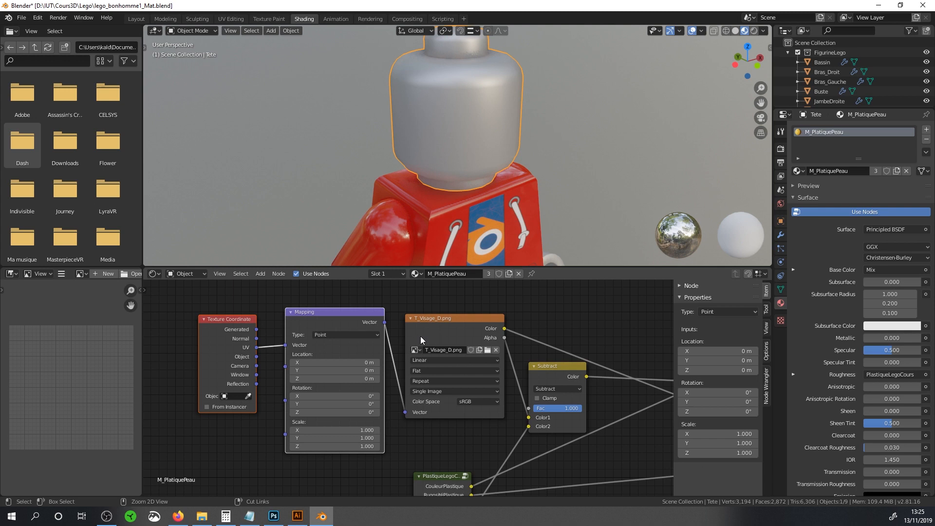
pyautogui.click(230, 320)
pyautogui.press('x')
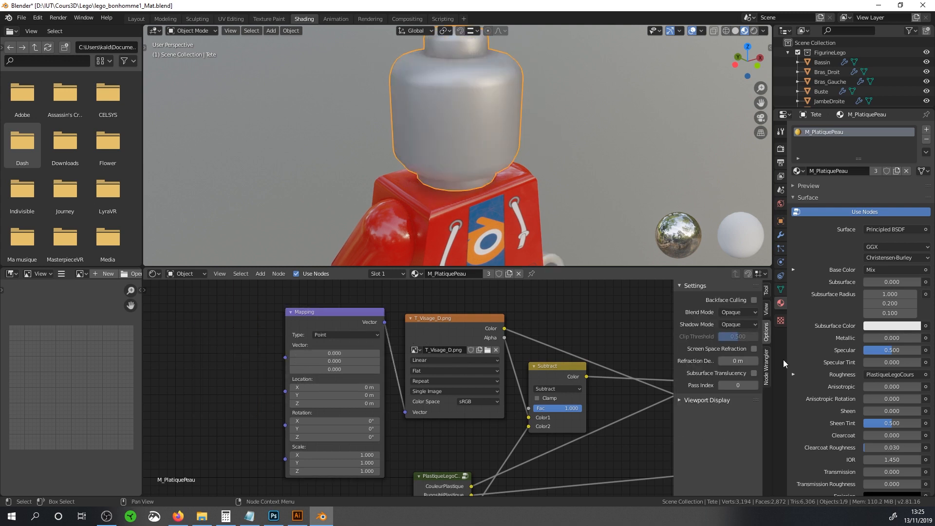
# Create a second UV map on the head, name it ImgTete and make it active for rendering
pyautogui.click(780, 289)
pyautogui.click(793, 261)
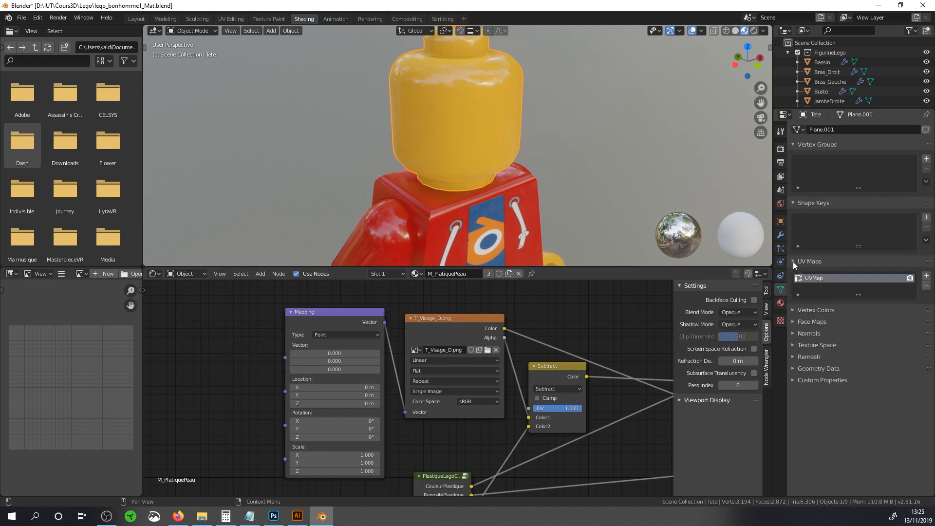
pyautogui.click(926, 277)
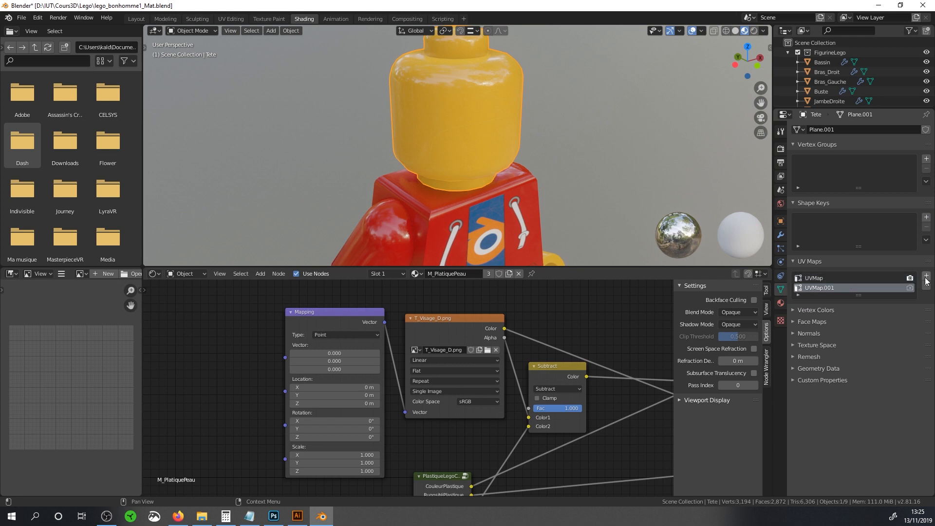
pyautogui.doubleClick(819, 288)
pyautogui.write('ImgTete')
pyautogui.click(911, 289)
# Add a UV Map node, wire its UV output to the head Mapping node's Vector, and choose ImgTete with From Instancer off
pyautogui.click(312, 324)
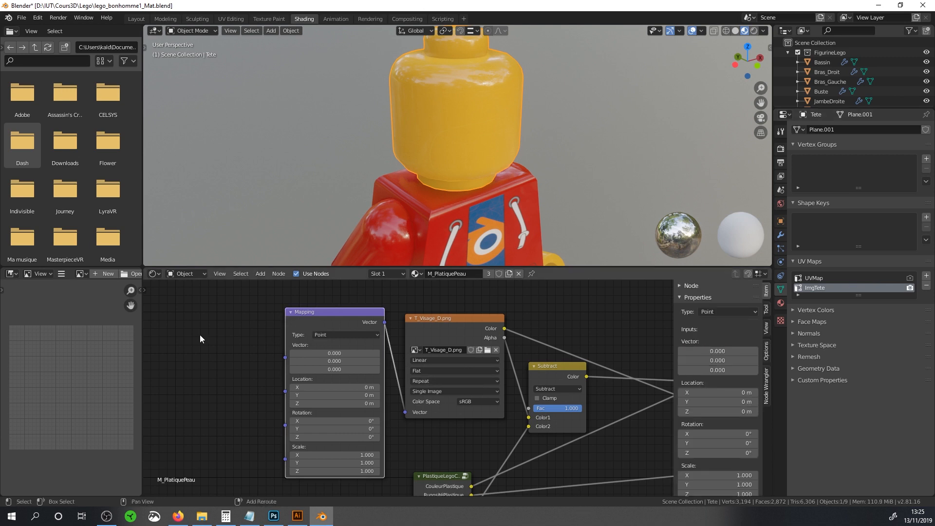
pyautogui.hotkey('shift', 'a')
pyautogui.moveTo(200, 335)
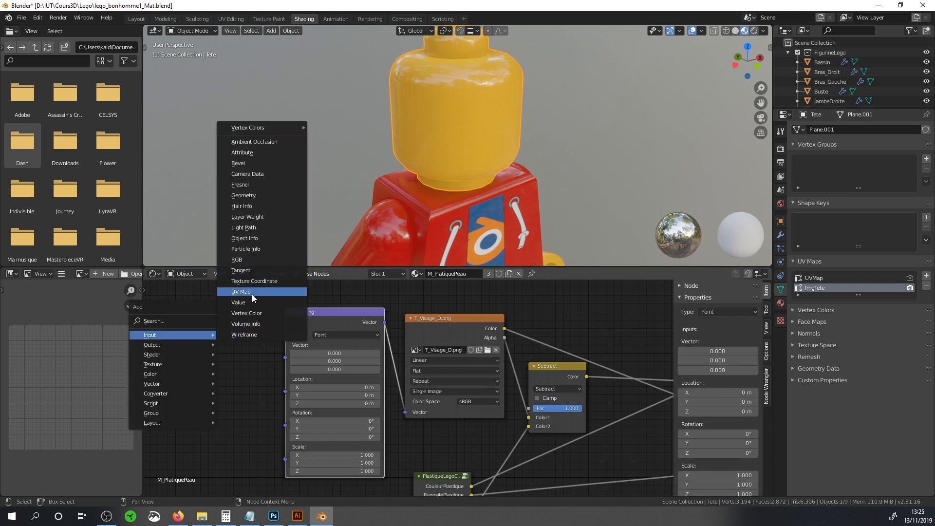
pyautogui.click(252, 295)
pyautogui.click(217, 317)
pyautogui.moveTo(237, 317); pyautogui.dragTo(286, 359)
pyautogui.click(204, 340)
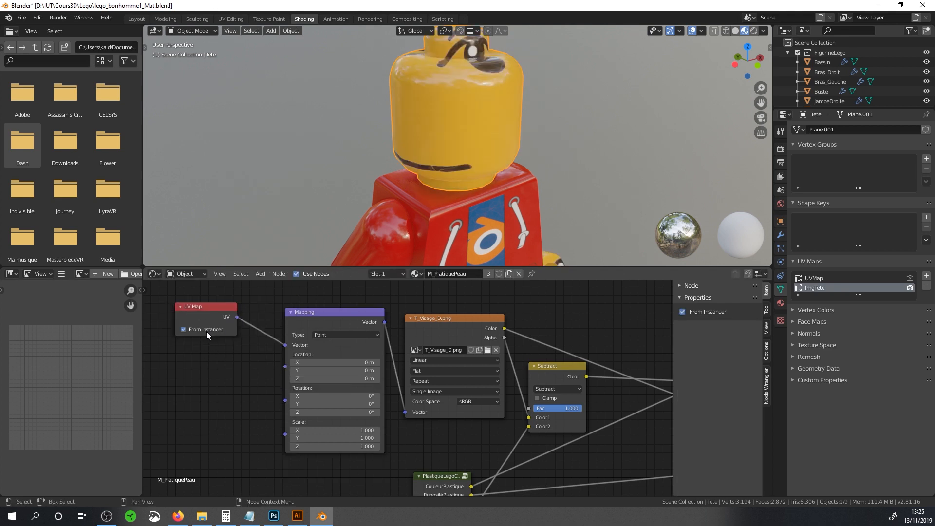
pyautogui.click(206, 332)
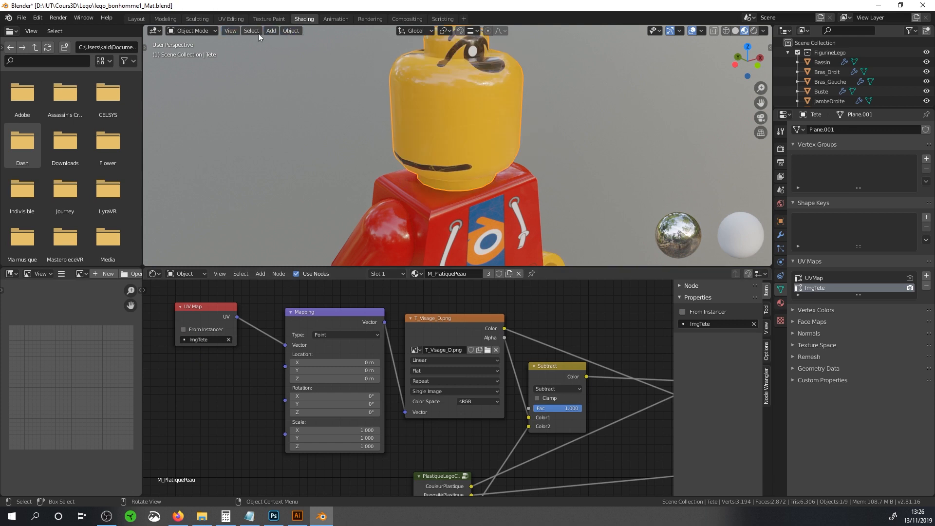
# Switch to UV editing and display T_Visage_D.png behind the head's UV layout
pyautogui.click(231, 20)
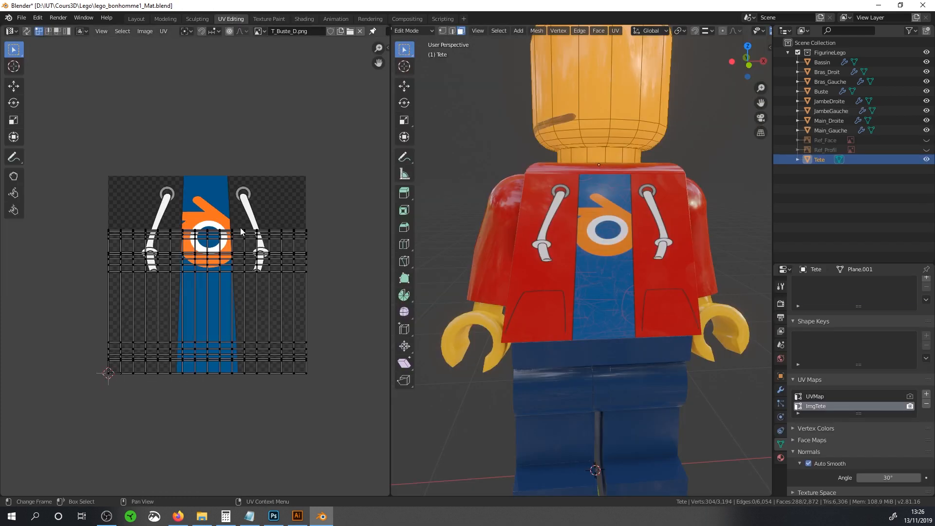
pyautogui.scroll(-5, 585, 210)
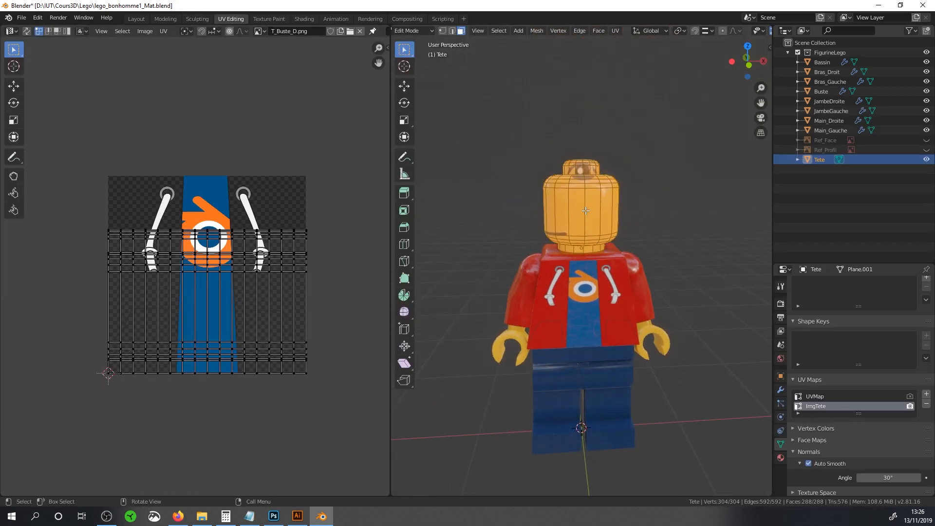
pyautogui.click(350, 33)
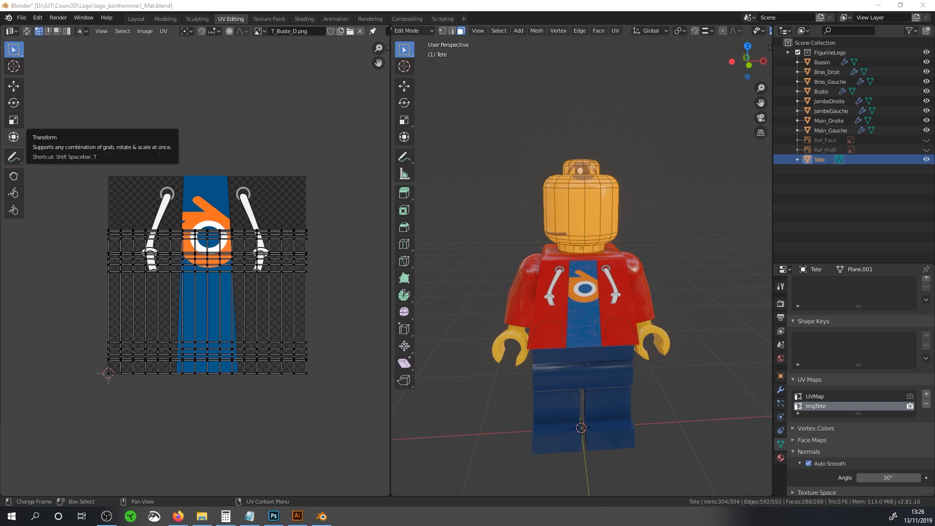
pyautogui.scroll(2, 270, 263)
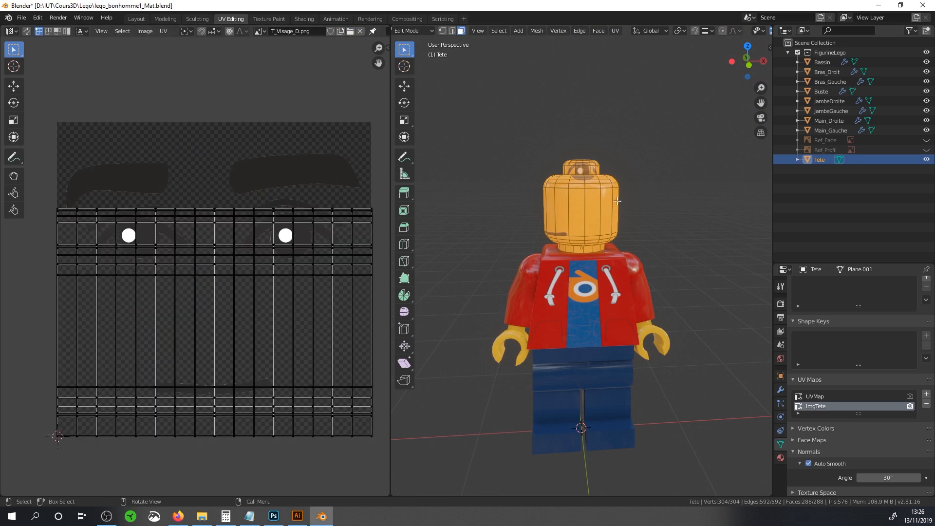
pyautogui.moveTo(135, 251)
pyautogui.mouseDown(button='middle')
pyautogui.moveTo(170, 252)
pyautogui.moveTo(149, 258)
pyautogui.mouseUp(button='middle')
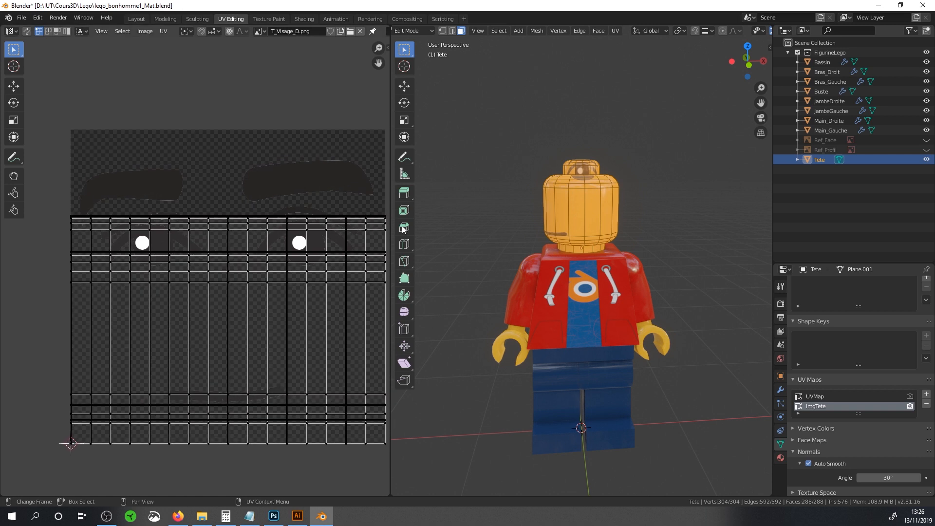
# Select the four large front faces of the head and project their UVs from the front view, scaled to bounds
pyautogui.moveTo(535, 234); pyautogui.dragTo(721, 229, button='middle')
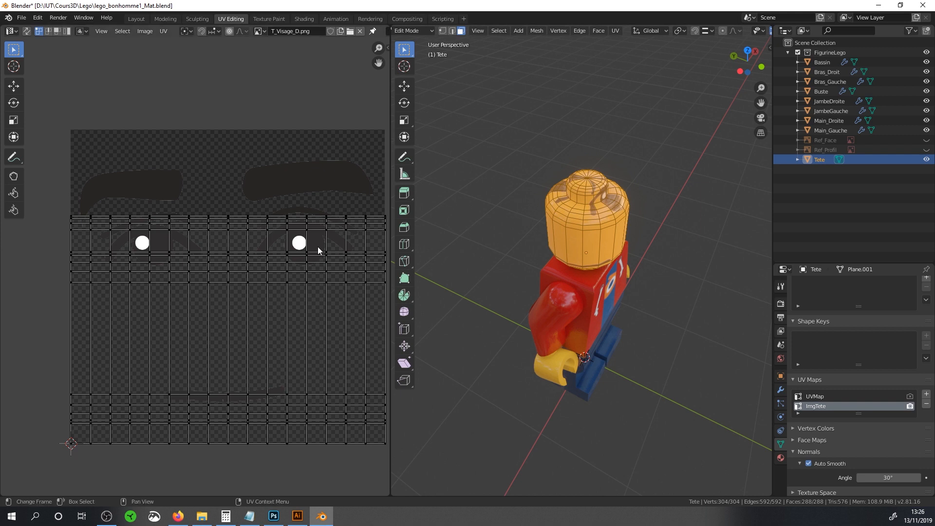
pyautogui.moveTo(570, 217); pyautogui.dragTo(536, 208, button='middle')
pyautogui.moveTo(605, 214); pyautogui.dragTo(585, 195, button='middle')
pyautogui.scroll(1, 585, 194)
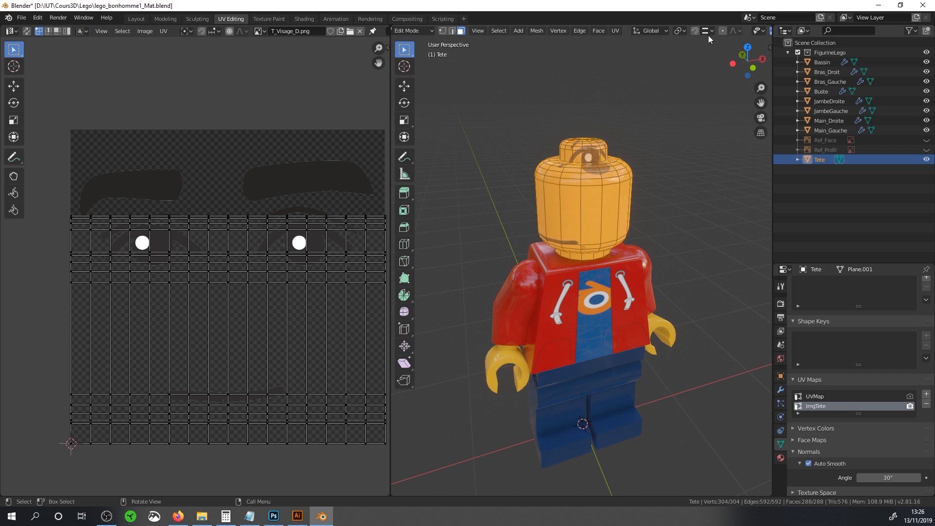
pyautogui.moveTo(607, 163); pyautogui.dragTo(574, 196, button='middle')
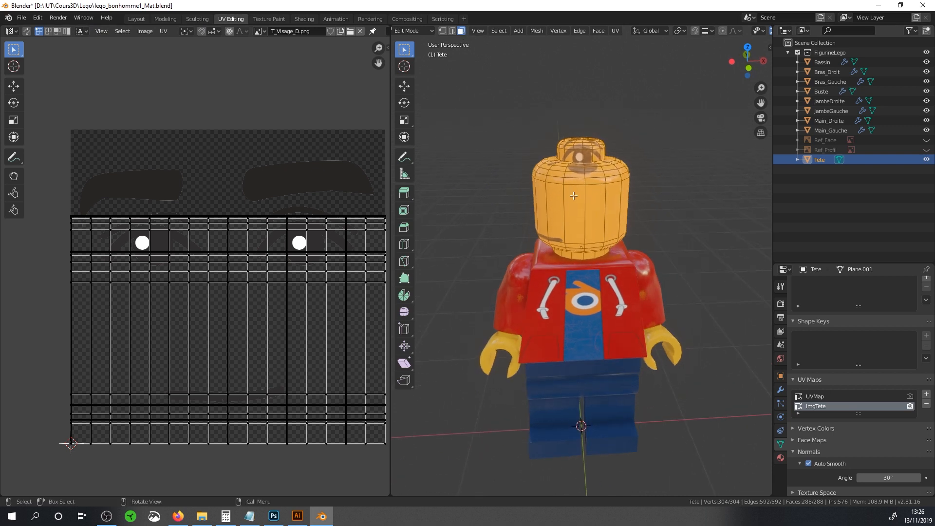
pyautogui.click(560, 203)
pyautogui.keyDown('shift'); pyautogui.click(580, 208); pyautogui.keyUp('shift')
pyautogui.keyDown('shift'); pyautogui.click(597, 207); pyautogui.keyUp('shift')
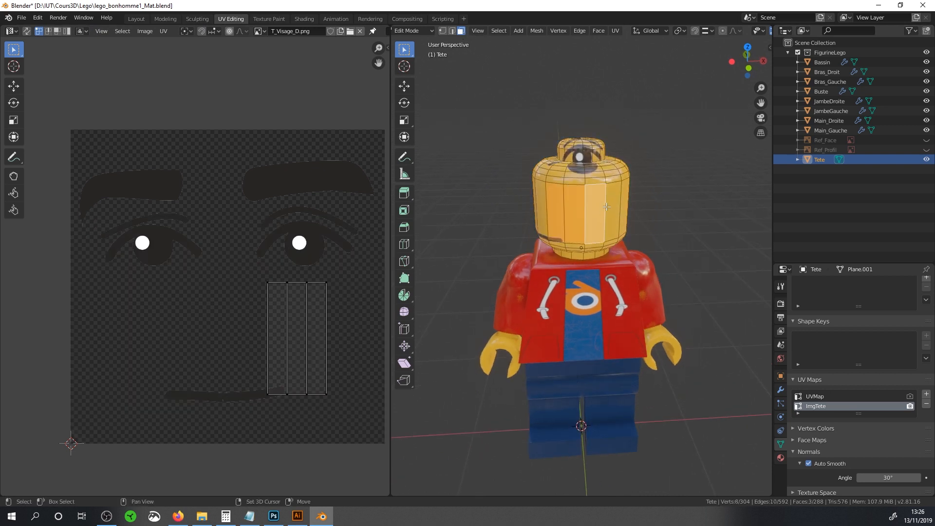
pyautogui.keyDown('shift'); pyautogui.click(609, 206); pyautogui.keyUp('shift')
pyautogui.scroll(2, 610, 204)
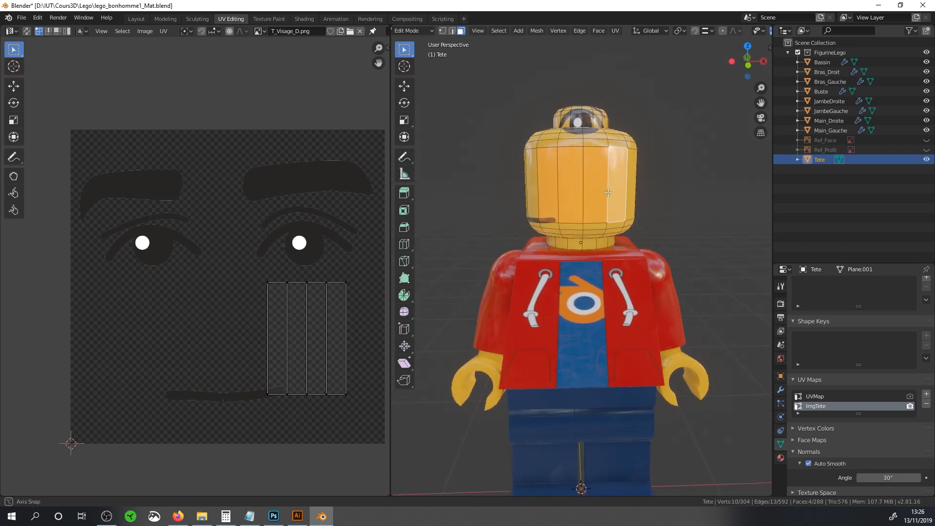
pyautogui.press('KP_1')
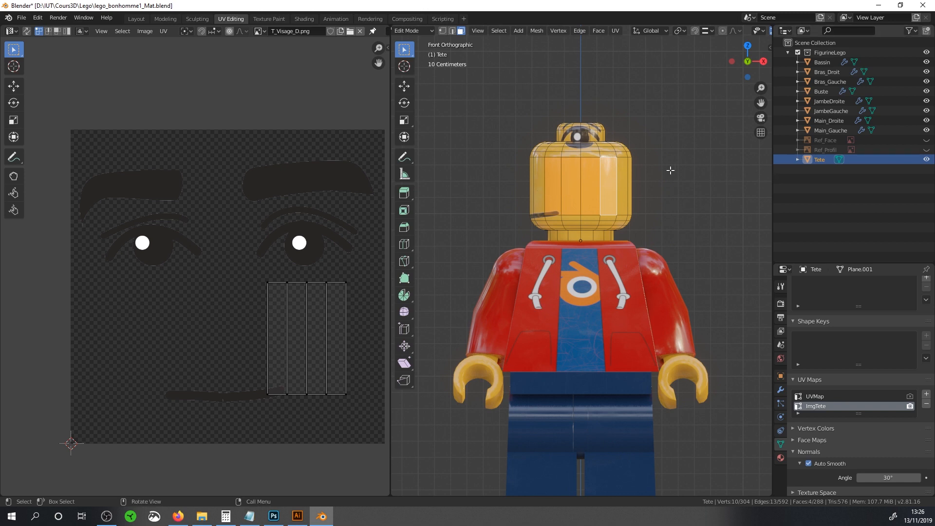
pyautogui.press('u')
pyautogui.click(653, 170)
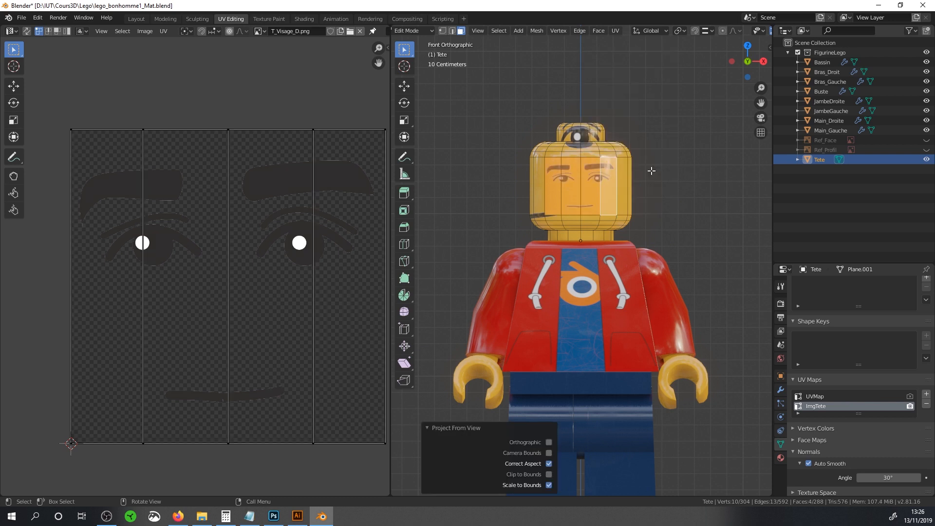
pyautogui.scroll(1, 588, 191)
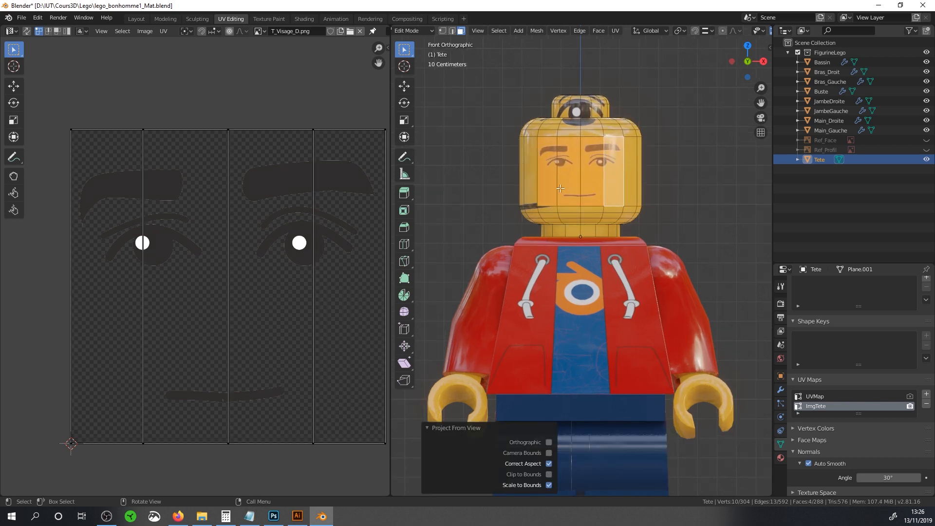
# Select the six large front and side faces of the head and project their UVs from the front view with bounds
pyautogui.click(534, 186)
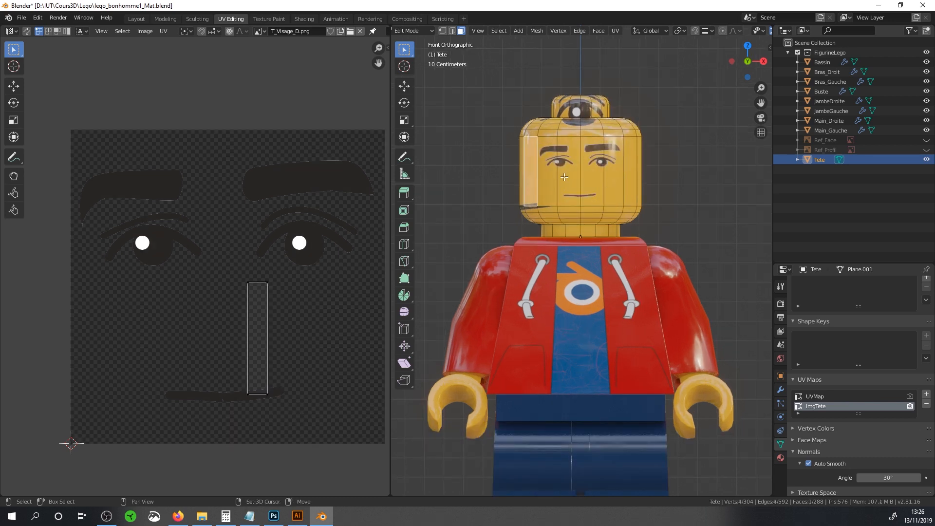
pyautogui.keyDown('shift'); pyautogui.click(551, 176); pyautogui.keyUp('shift')
pyautogui.keyDown('shift'); pyautogui.click(580, 173); pyautogui.keyUp('shift')
pyautogui.keyDown('shift'); pyautogui.click(595, 170); pyautogui.keyUp('shift')
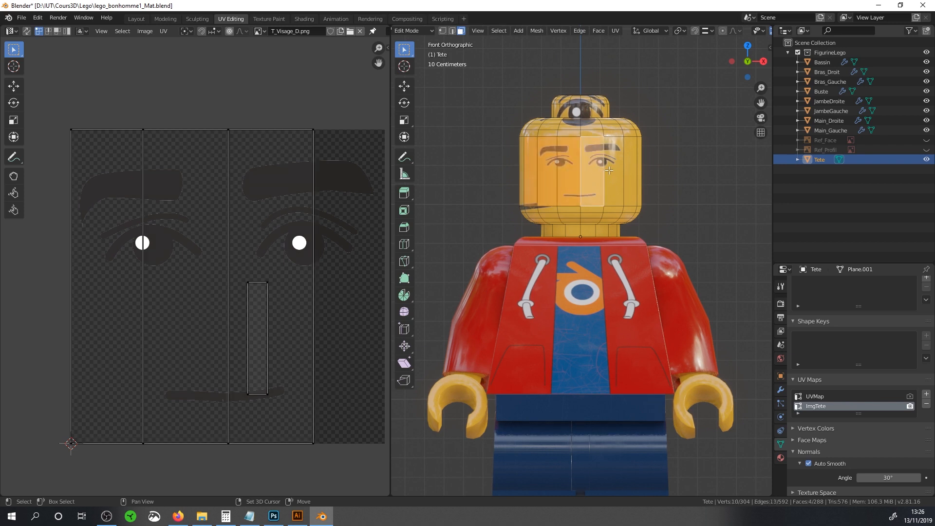
pyautogui.keyDown('shift'); pyautogui.click(619, 169); pyautogui.keyUp('shift')
pyautogui.keyDown('shift'); pyautogui.click(631, 173); pyautogui.keyUp('shift')
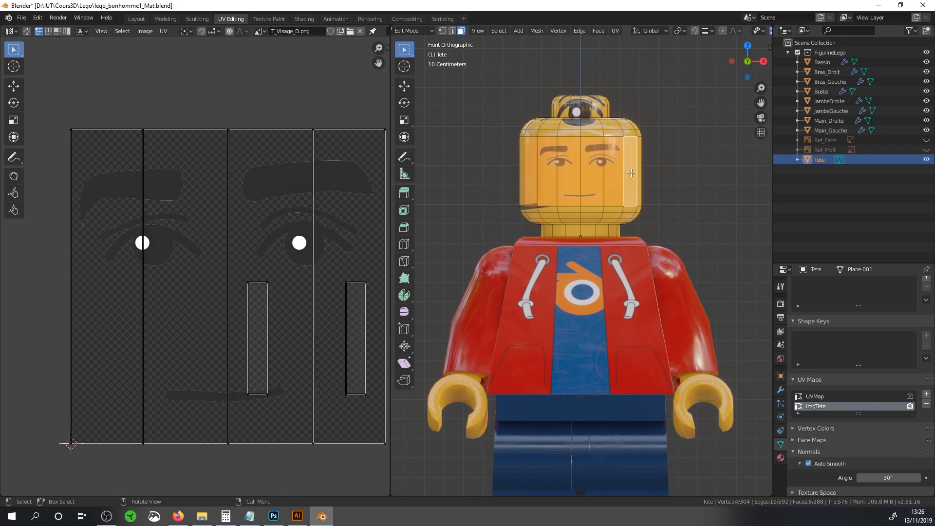
pyautogui.press('u')
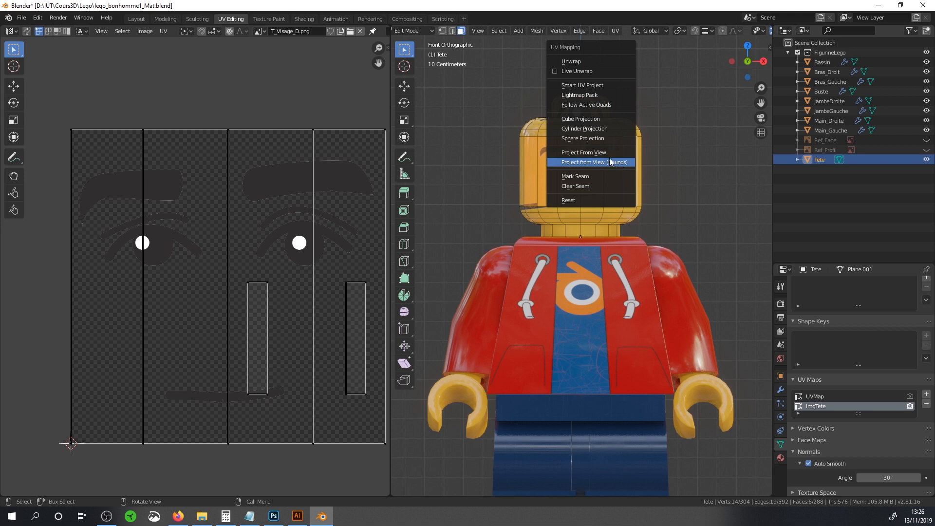
pyautogui.click(607, 162)
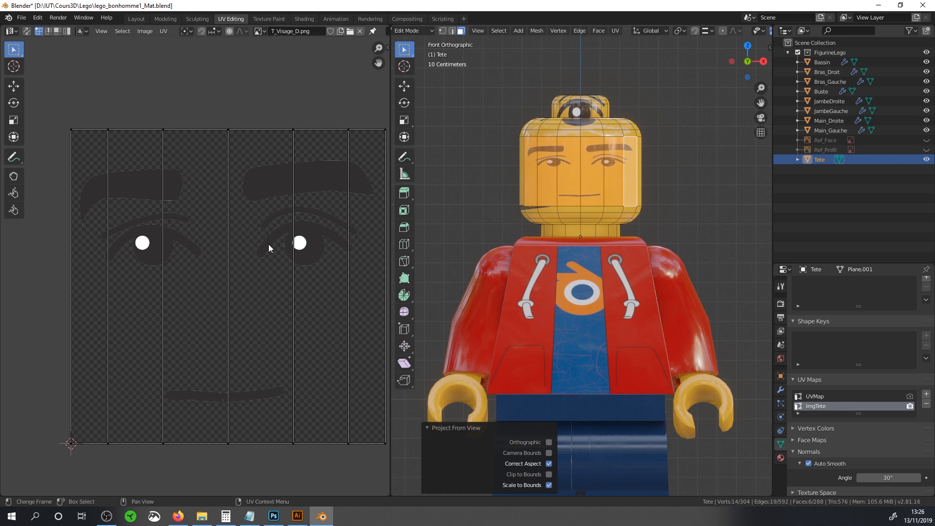
# Scale all the projected face UVs along X by about 1.29 and return to Object Mode
pyautogui.scroll(-2, 255, 252)
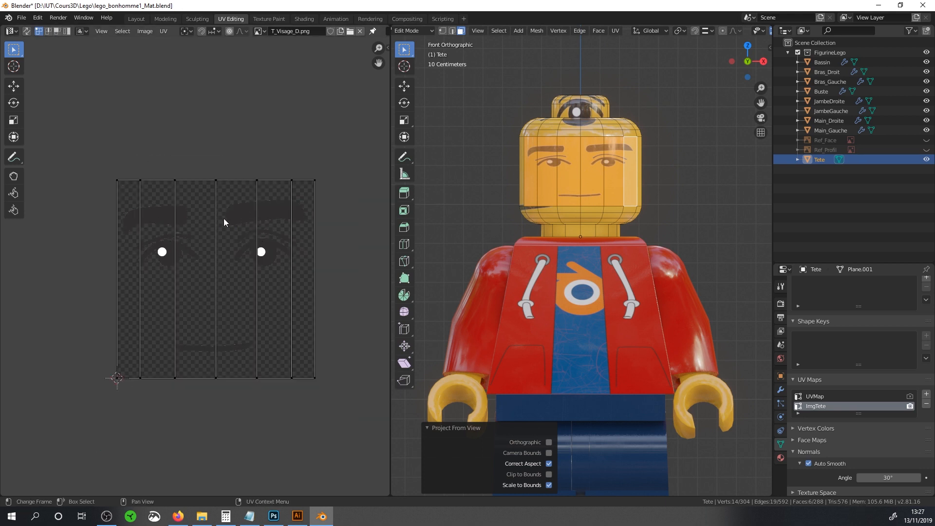
pyautogui.press('a')
pyautogui.press('s')
pyautogui.press('x')
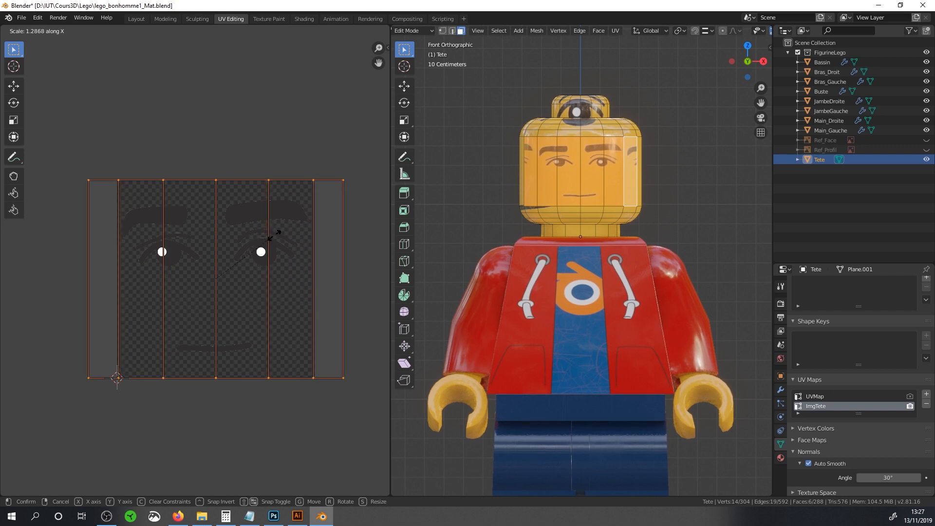
pyautogui.click(275, 237)
pyautogui.press('Tab')
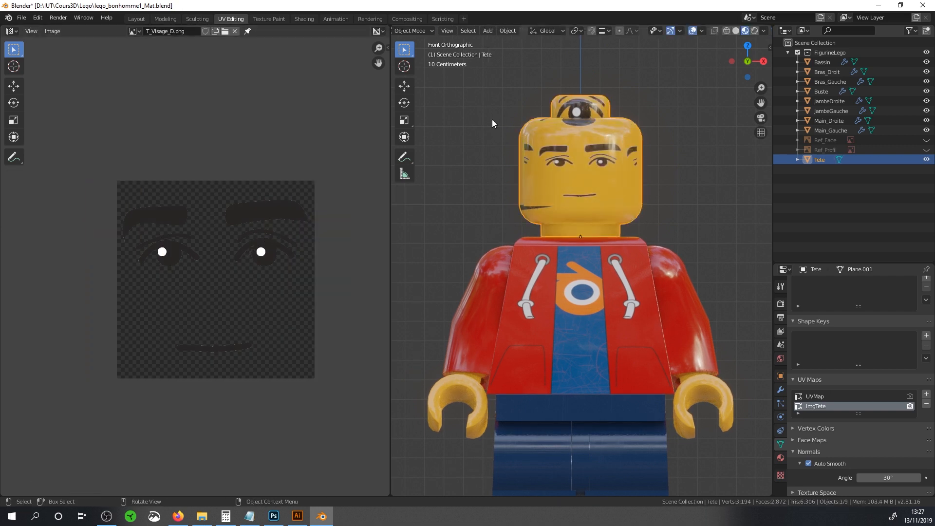
# Set the extension of the T_Visage_D.png texture node to Clip in the head's shader
pyautogui.click(305, 19)
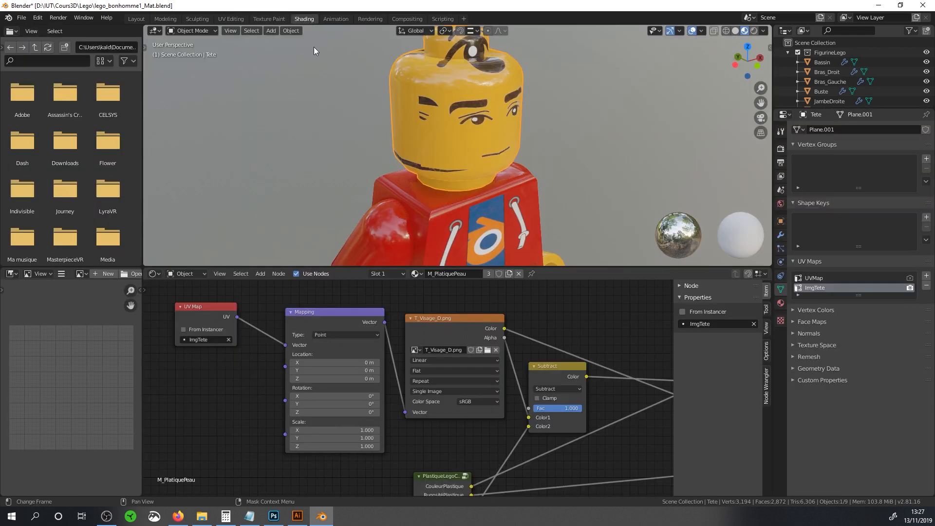
pyautogui.click(454, 380)
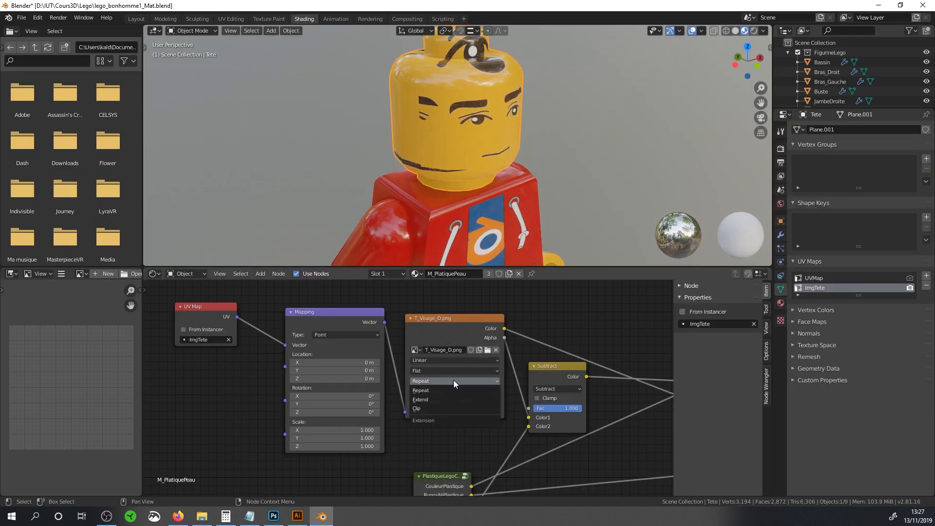
pyautogui.click(433, 409)
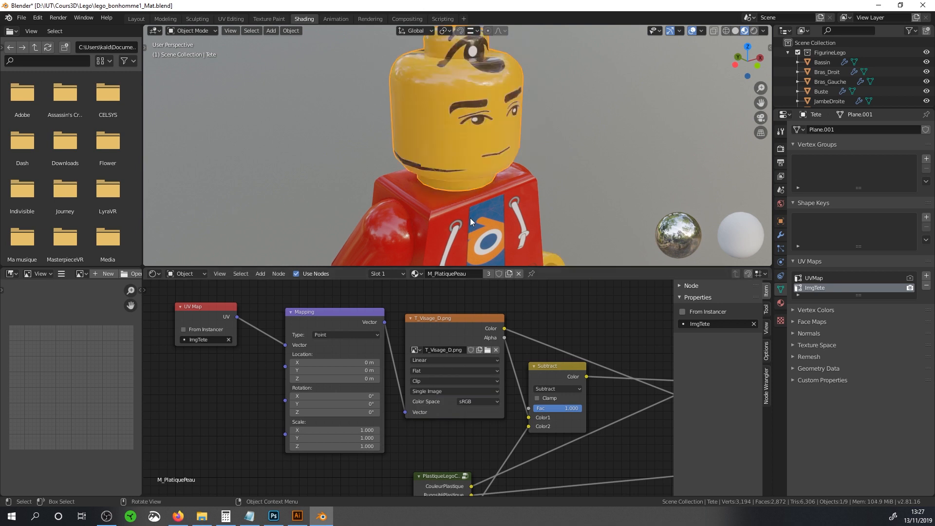
pyautogui.moveTo(469, 164); pyautogui.dragTo(434, 175, button='middle')
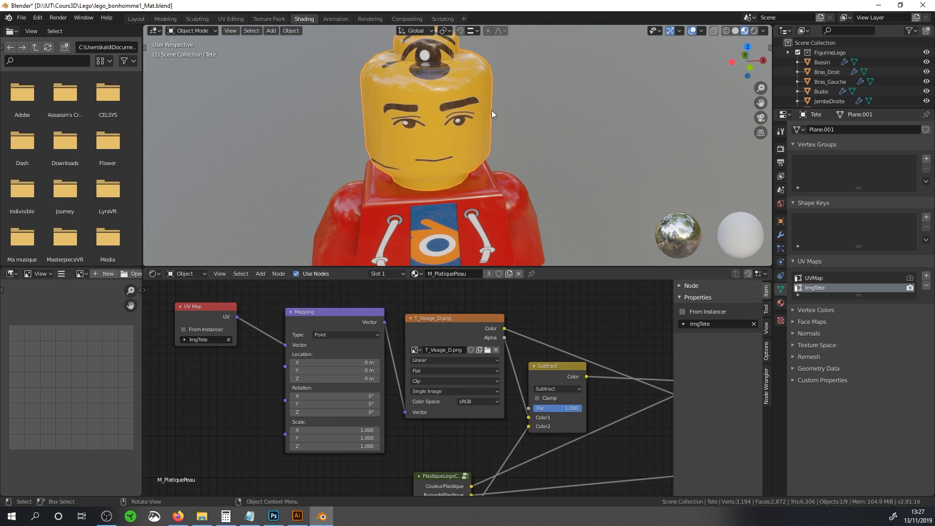
# Invert the face selection on the head and move all those UVs below the face image, then return to Object Mode
pyautogui.press('Tab')
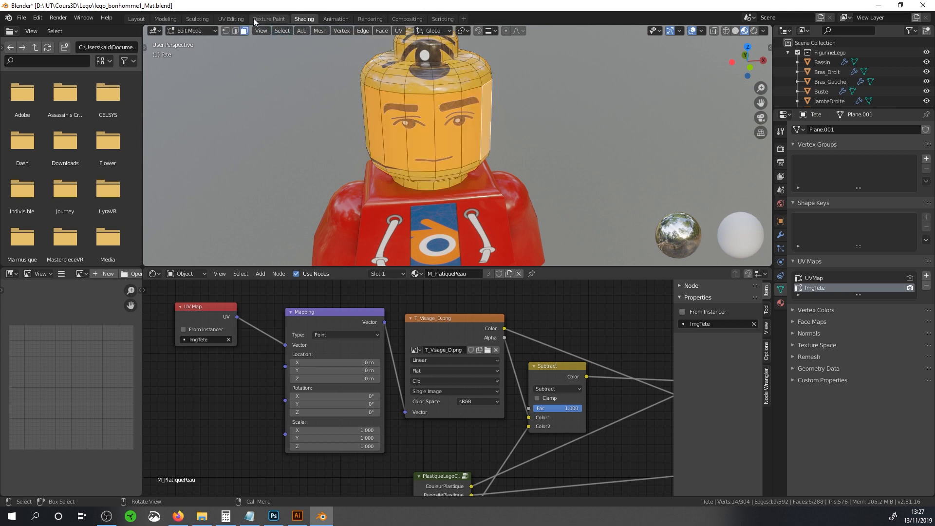
pyautogui.click(230, 18)
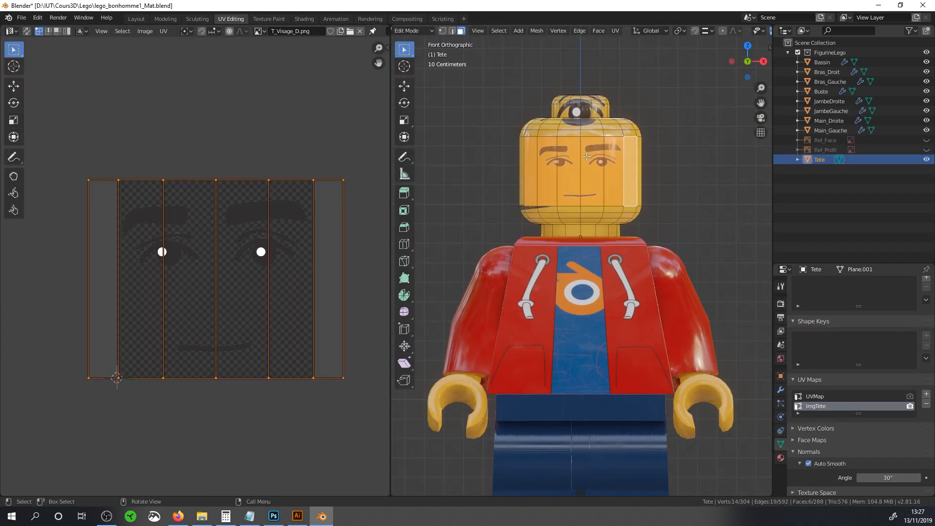
pyautogui.press('a')
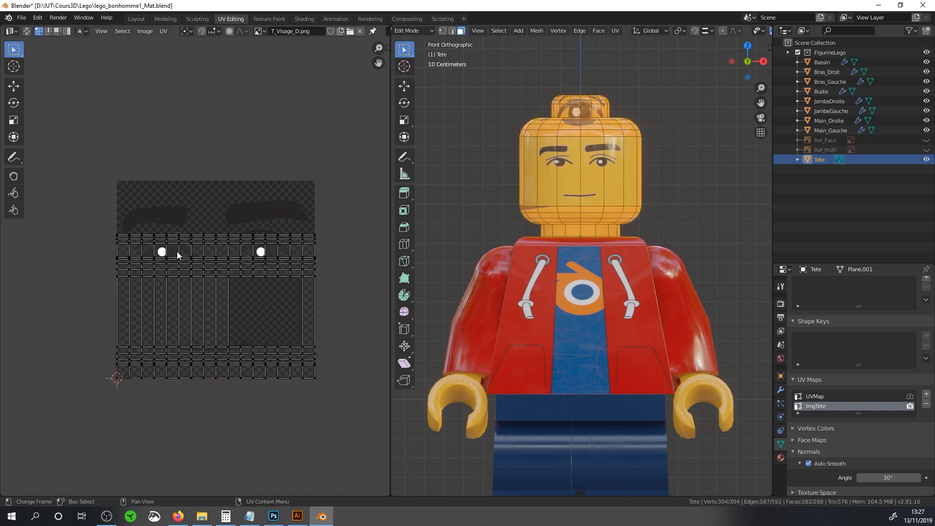
pyautogui.press('a')
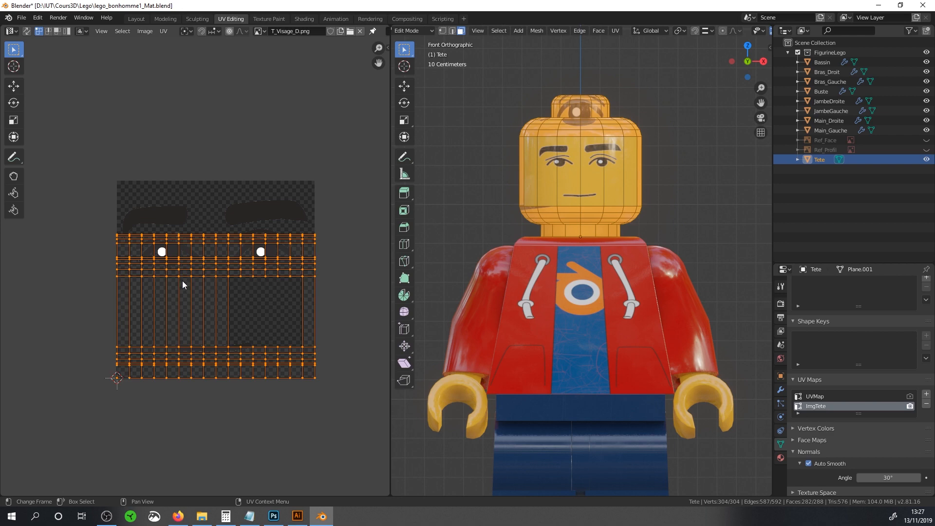
pyautogui.press('g')
pyautogui.click(147, 469)
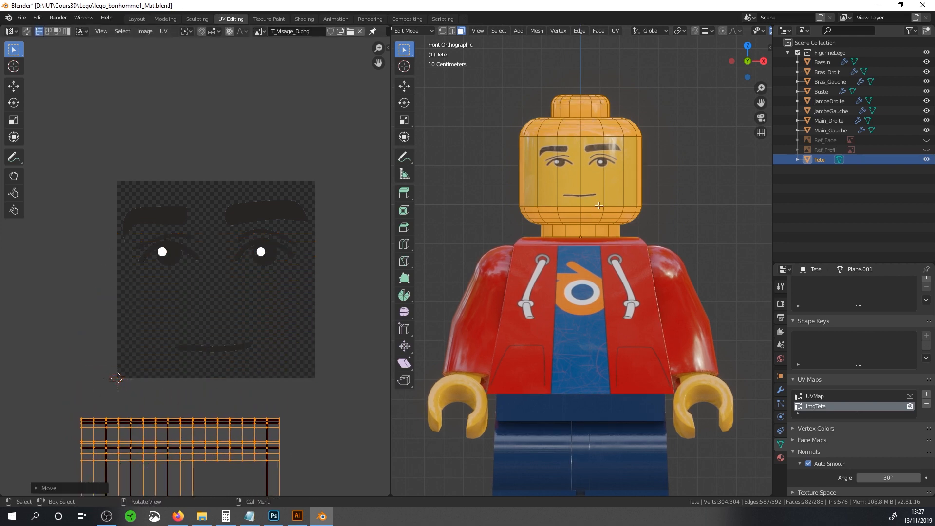
pyautogui.moveTo(608, 190)
pyautogui.mouseDown(button='middle')
pyautogui.moveTo(718, 188)
pyautogui.moveTo(653, 207)
pyautogui.moveTo(613, 210)
pyautogui.moveTo(603, 190)
pyautogui.moveTo(604, 201)
pyautogui.mouseUp(button='middle')
pyautogui.press('Tab')
# Examine the face print on the head up close and from farther away, including in the Shading workspace
pyautogui.scroll(5, 604, 200)
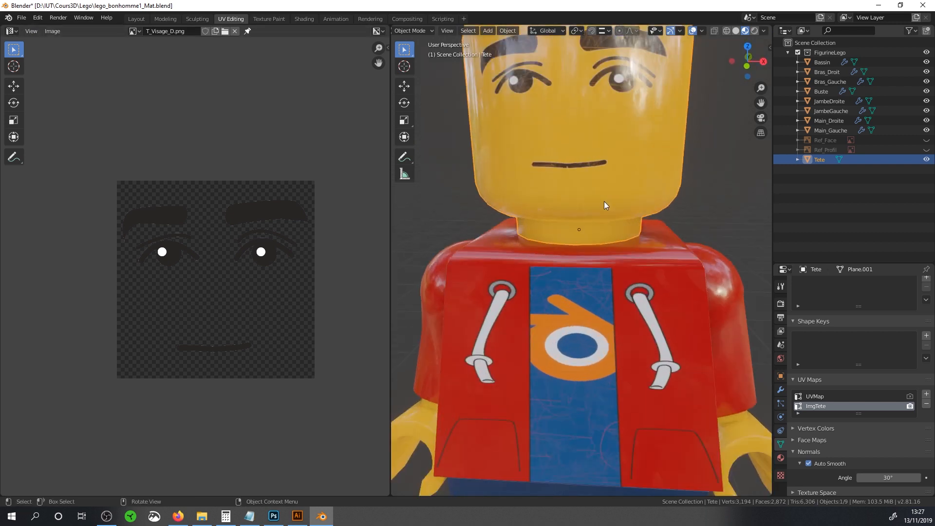
pyautogui.scroll(-2, 604, 229)
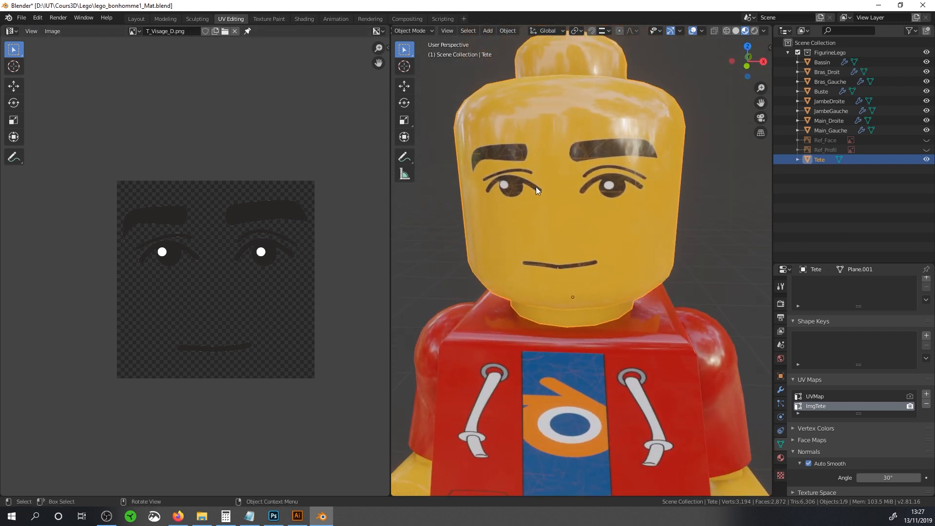
pyautogui.scroll(-5, 536, 187)
pyautogui.moveTo(574, 329)
pyautogui.mouseDown(button='middle')
pyautogui.moveTo(649, 285)
pyautogui.moveTo(659, 238)
pyautogui.moveTo(691, 248)
pyautogui.moveTo(580, 273)
pyautogui.moveTo(501, 309)
pyautogui.moveTo(567, 317)
pyautogui.moveTo(545, 271)
pyautogui.mouseUp(button='middle')
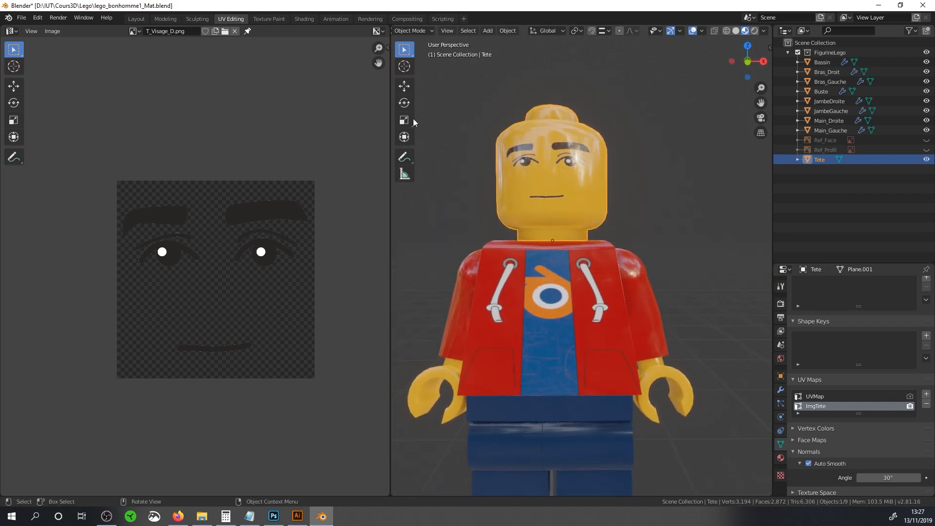
pyautogui.click(299, 19)
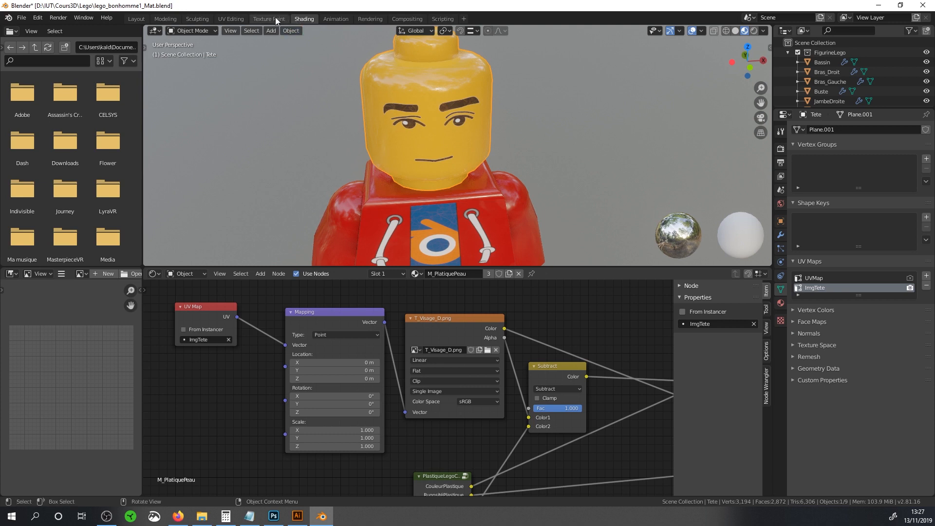
pyautogui.scroll(-6, 451, 209)
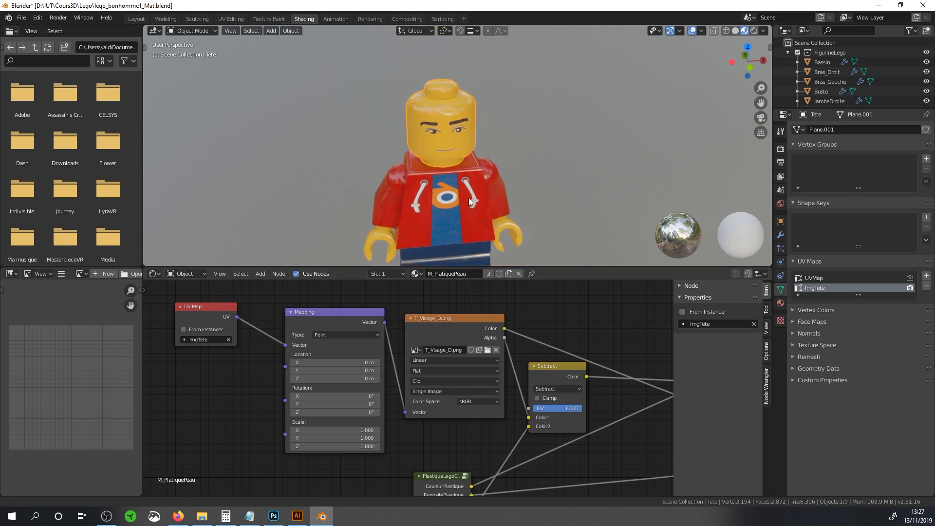
# Make the right hand's material a single-user copy and rename it M_PlatiqueMain
pyautogui.moveTo(413, 210); pyautogui.dragTo(365, 192, button='middle')
pyautogui.click(363, 200)
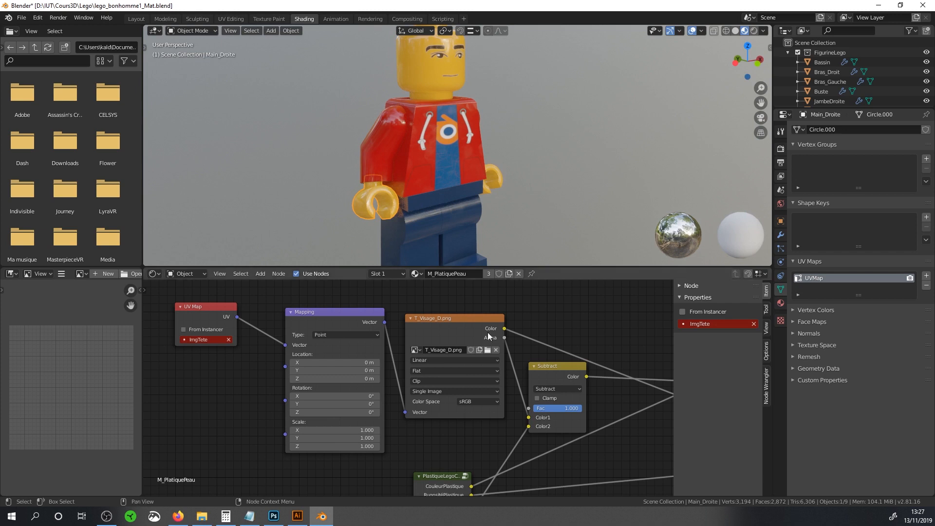
pyautogui.scroll(2, 401, 215)
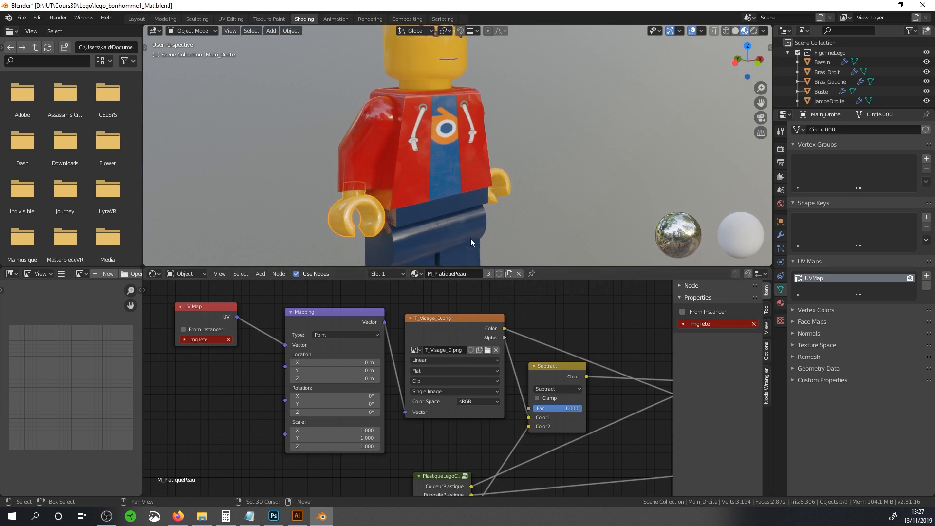
pyautogui.click(489, 273)
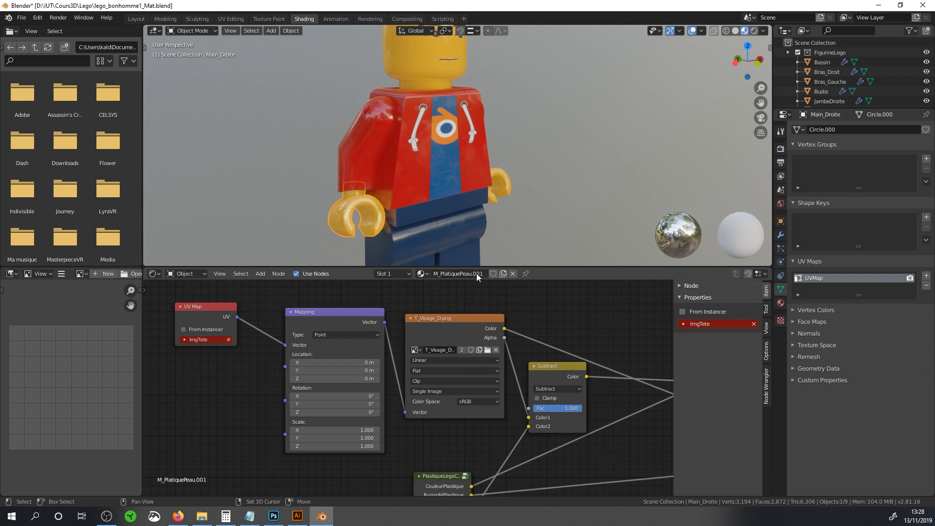
pyautogui.click(459, 275)
pyautogui.moveTo(460, 274); pyautogui.dragTo(484, 274)
pyautogui.write('Main')
pyautogui.press('Return')
# Assign the M_PlatiqueMain material to the left hand
pyautogui.moveTo(497, 262); pyautogui.dragTo(477, 203, button='middle')
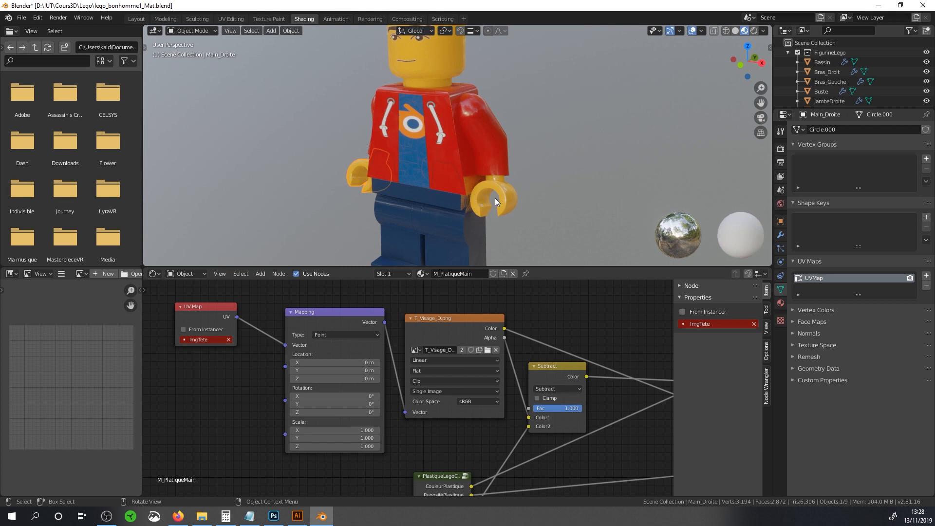
pyautogui.click(495, 201)
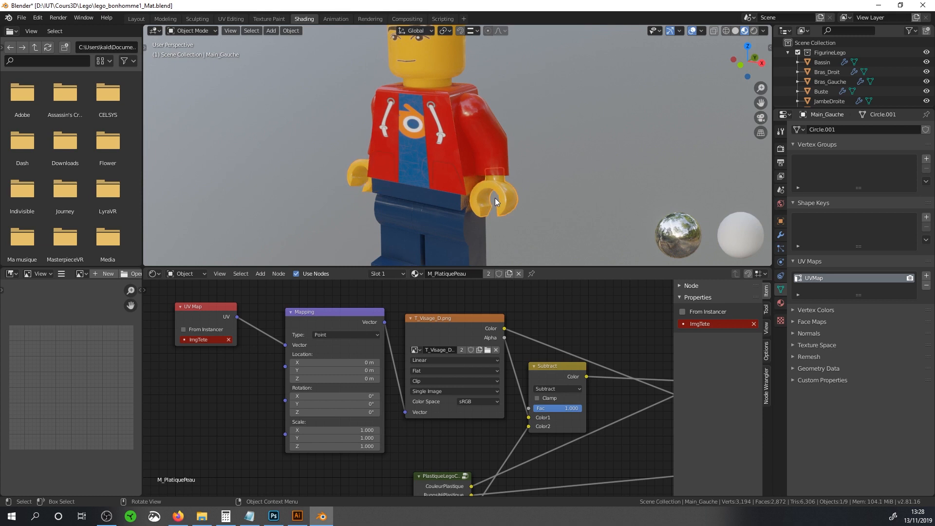
pyautogui.click(416, 273)
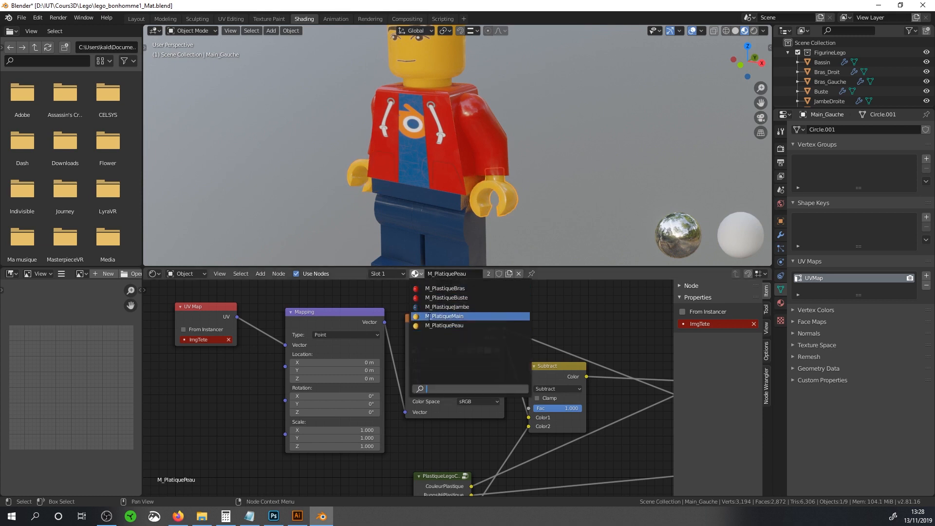
pyautogui.click(429, 316)
# In M_PlatiqueMain, link CouleurPlastique directly to the Principled BSDF Base Color and delete the Mix, Subtract, face image, Mapping and UV Map nodes
pyautogui.moveTo(512, 343); pyautogui.dragTo(295, 299, button='middle')
pyautogui.scroll(-2, 318, 380)
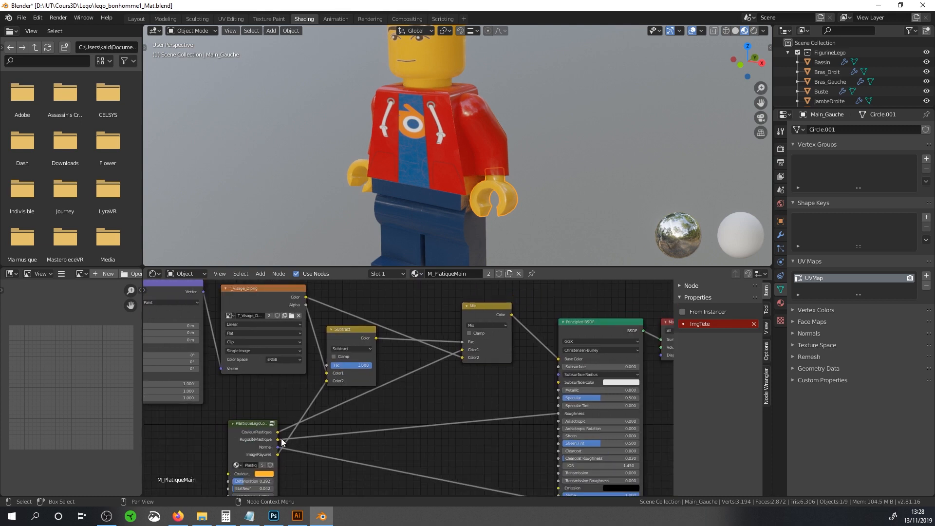
pyautogui.moveTo(278, 432); pyautogui.dragTo(560, 359)
pyautogui.press('Home')
pyautogui.moveTo(497, 308); pyautogui.dragTo(162, 350)
pyautogui.press('x')
pyautogui.moveTo(312, 344); pyautogui.dragTo(421, 364, button='middle')
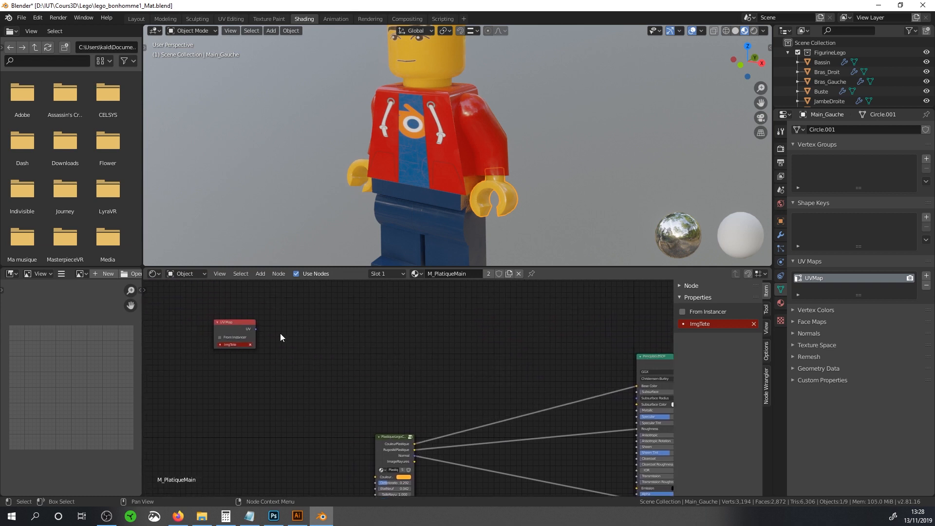
pyautogui.press('x')
# Select the head and examine the figure's face and torso prints from several angles
pyautogui.moveTo(445, 209); pyautogui.dragTo(434, 242, button='middle')
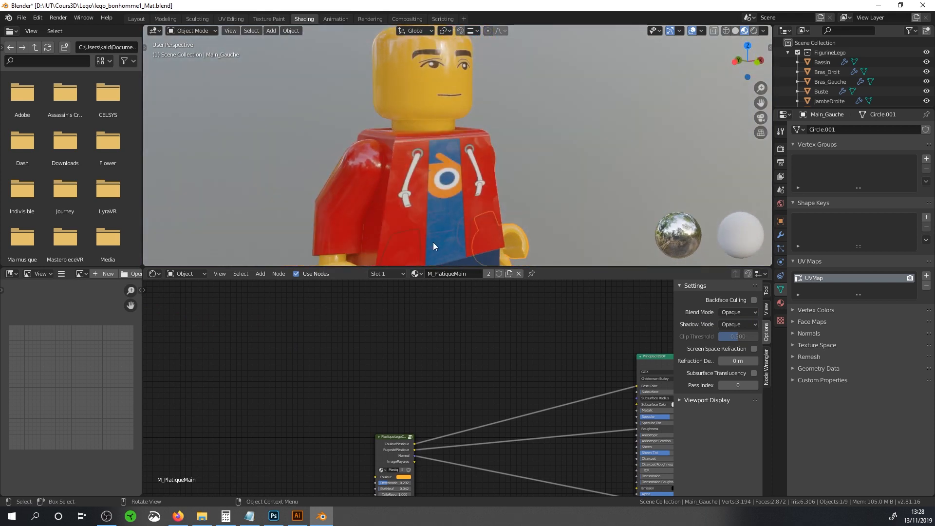
pyautogui.click(437, 95)
pyautogui.moveTo(489, 142); pyautogui.dragTo(463, 113, button='middle')
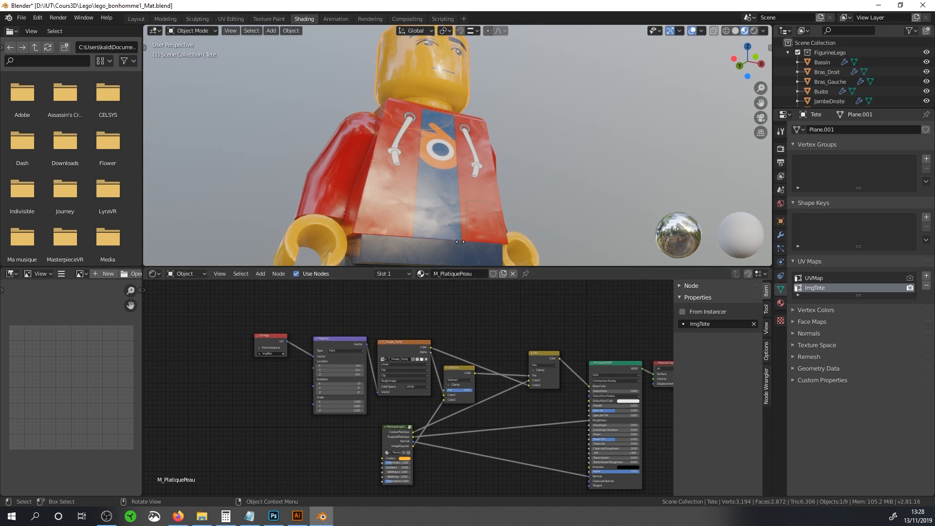
pyautogui.moveTo(444, 188); pyautogui.dragTo(475, 197, button='middle')
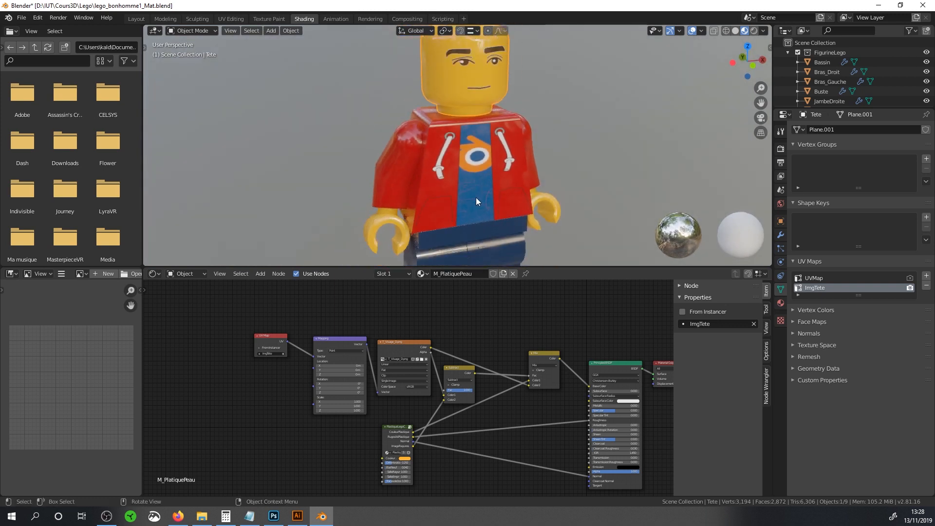
pyautogui.scroll(-1, 475, 197)
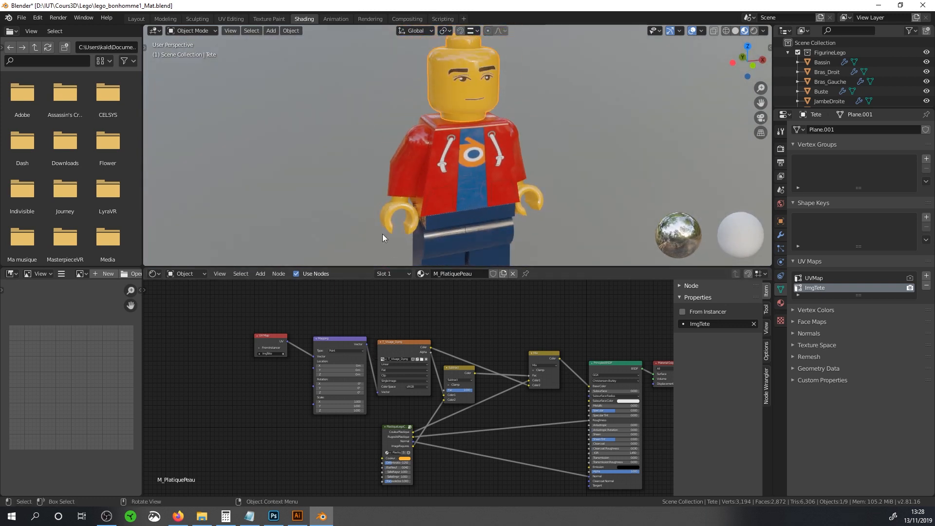
pyautogui.moveTo(433, 156); pyautogui.dragTo(447, 147, button='middle')
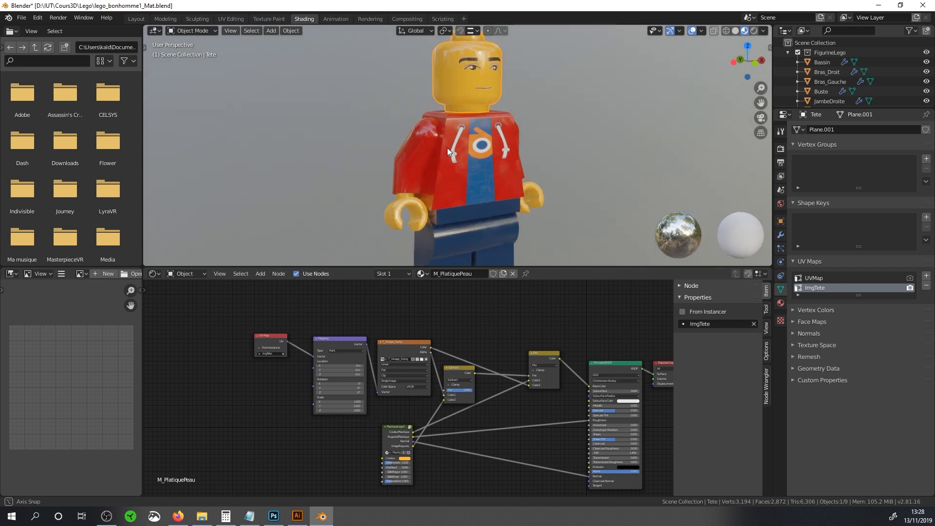
pyautogui.moveTo(486, 100); pyautogui.dragTo(463, 98, button='middle')
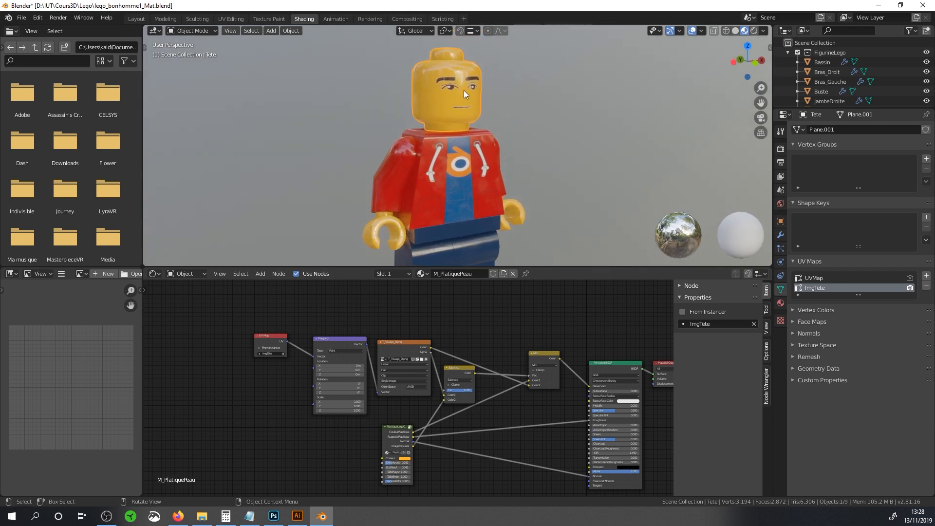
# Compare the shader node setups of the hands, head, torso and right arm by selecting each part
pyautogui.click(373, 234)
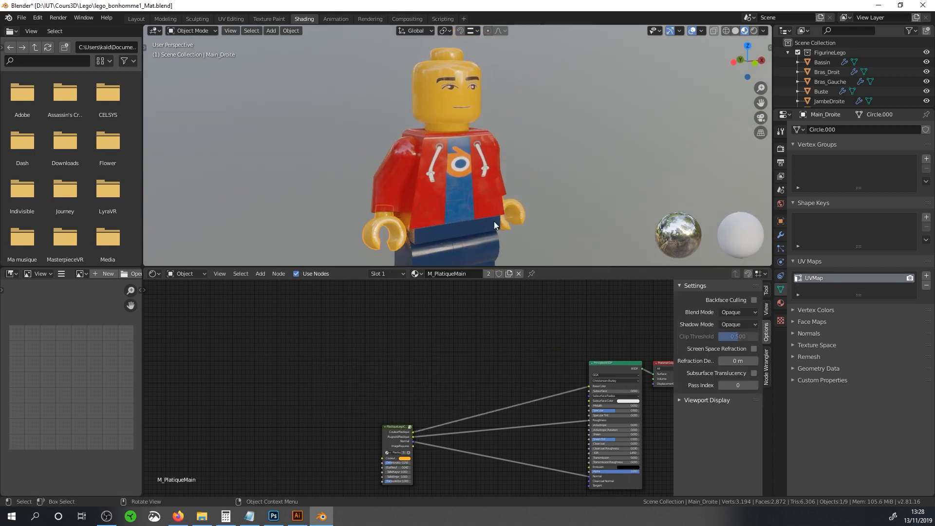
pyautogui.click(444, 104)
pyautogui.click(386, 228)
pyautogui.click(453, 88)
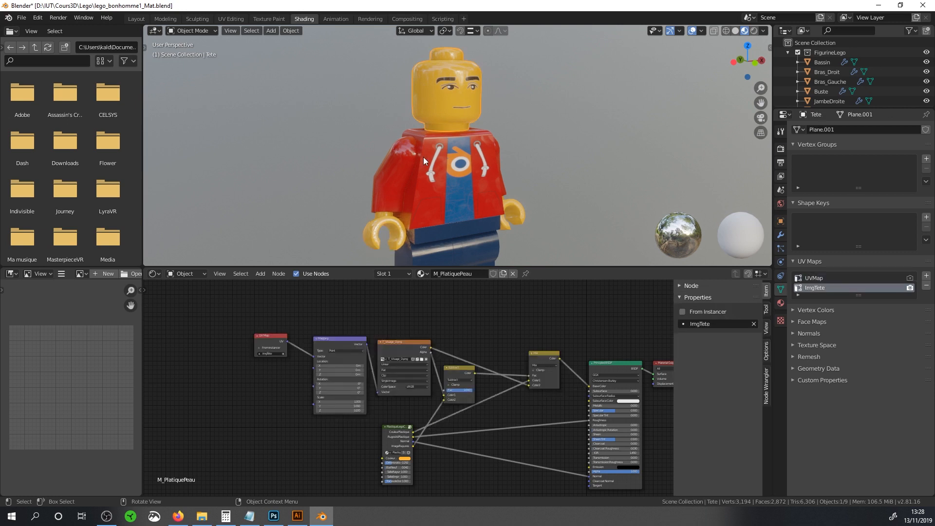
pyautogui.click(403, 166)
pyautogui.click(402, 167)
pyautogui.click(474, 187)
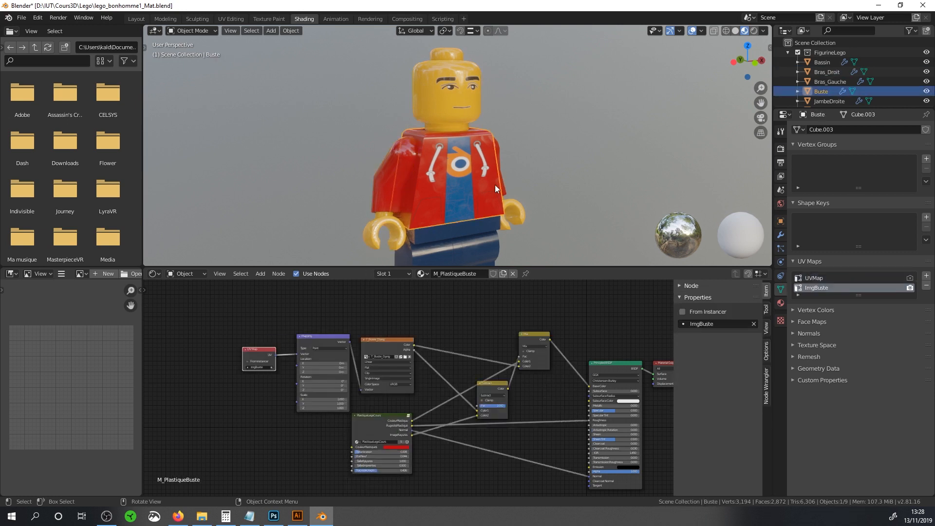
pyautogui.click(518, 215)
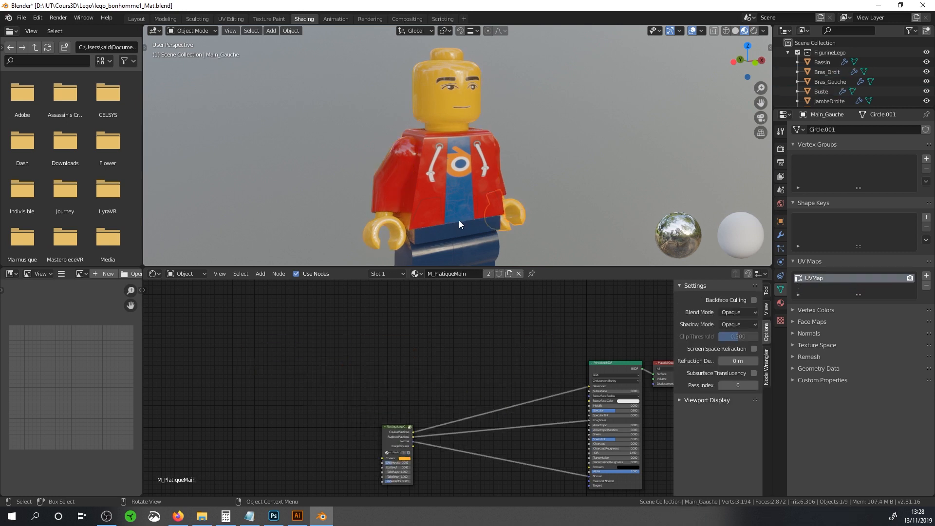
pyautogui.click(394, 191)
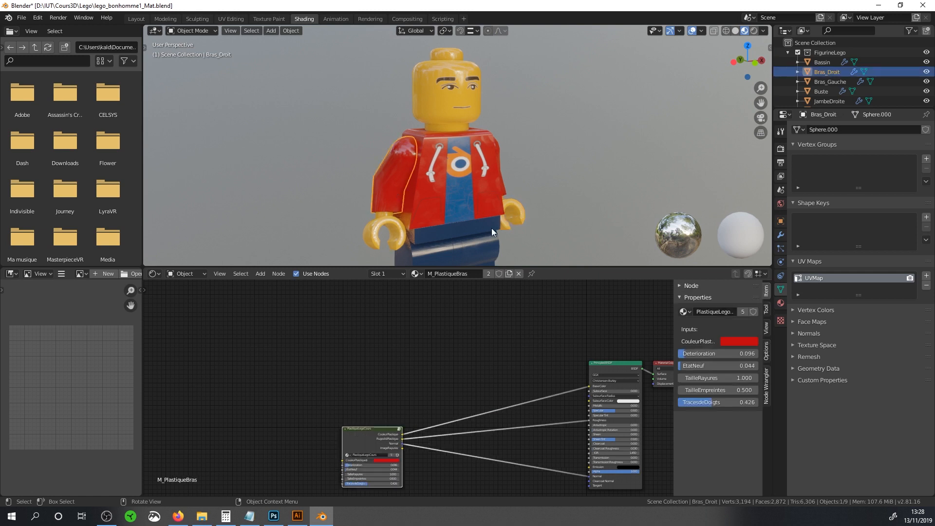
pyautogui.click(396, 232)
# Add an RGB node to the right arm's M_PlastiqueBras shader and place a duplicate directly below it
pyautogui.click(396, 186)
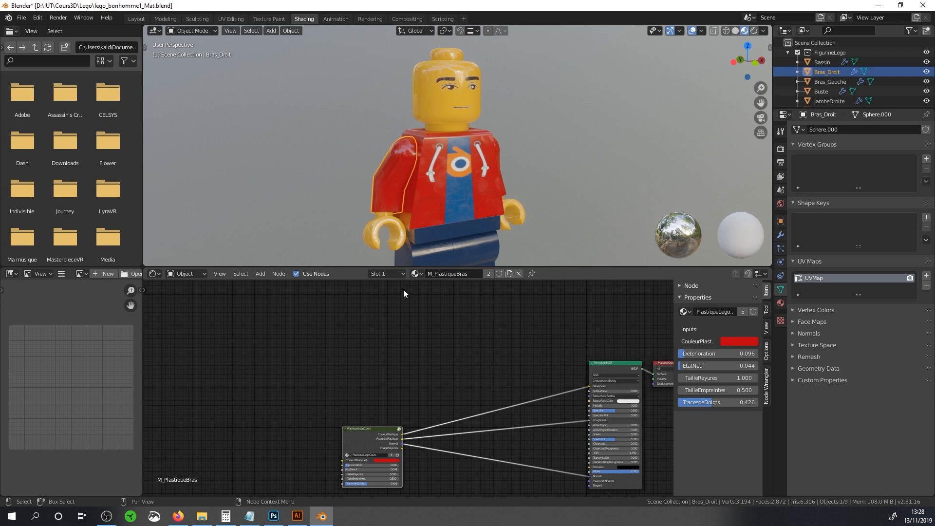
pyautogui.moveTo(382, 352); pyautogui.dragTo(491, 283, button='middle')
pyautogui.scroll(1, 382, 368)
pyautogui.moveTo(362, 381); pyautogui.dragTo(403, 412, button='middle')
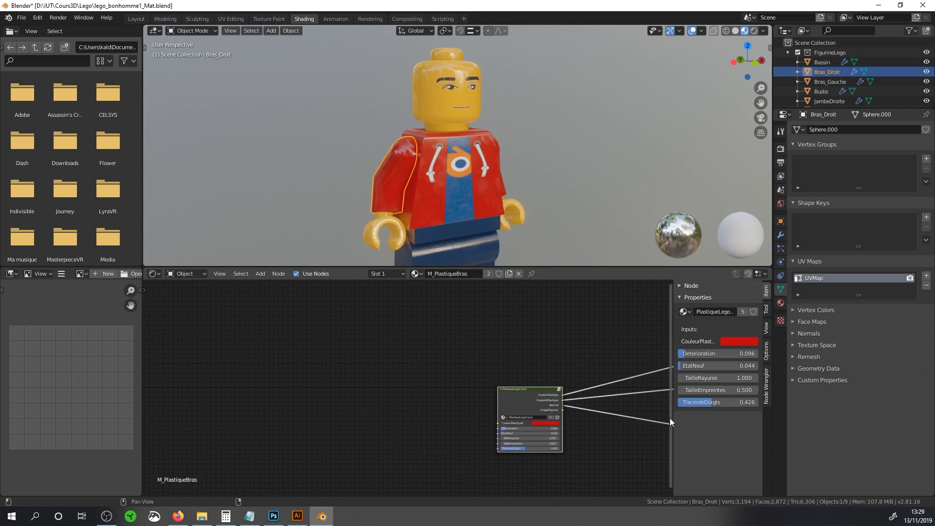
pyautogui.hotkey('shift', 'a')
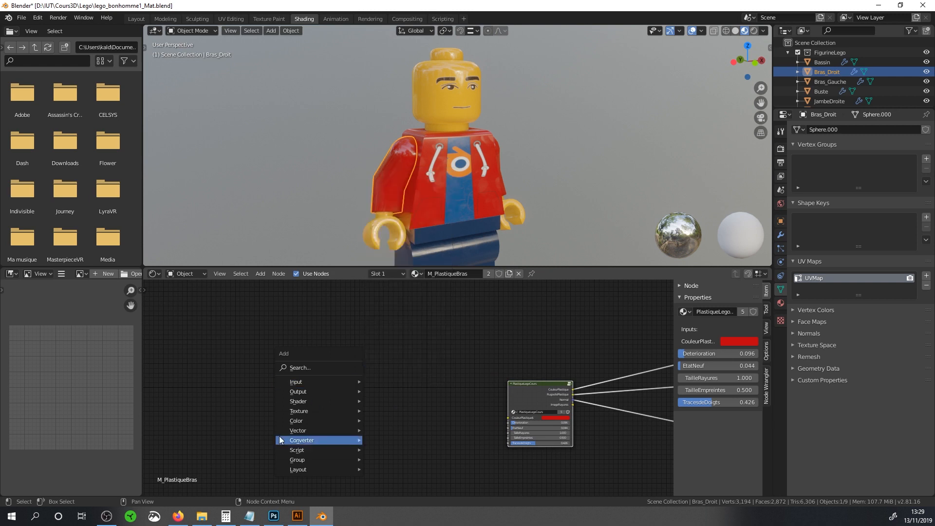
pyautogui.moveTo(317, 382)
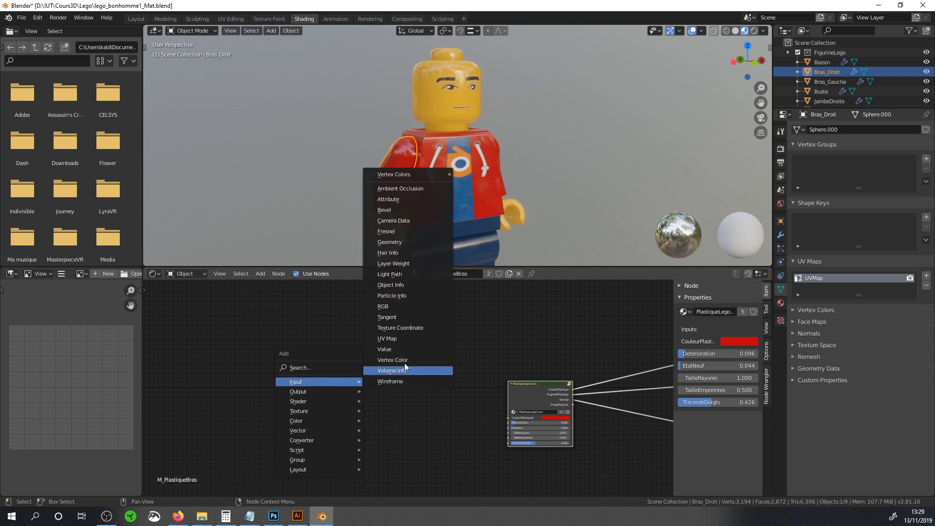
pyautogui.click(386, 306)
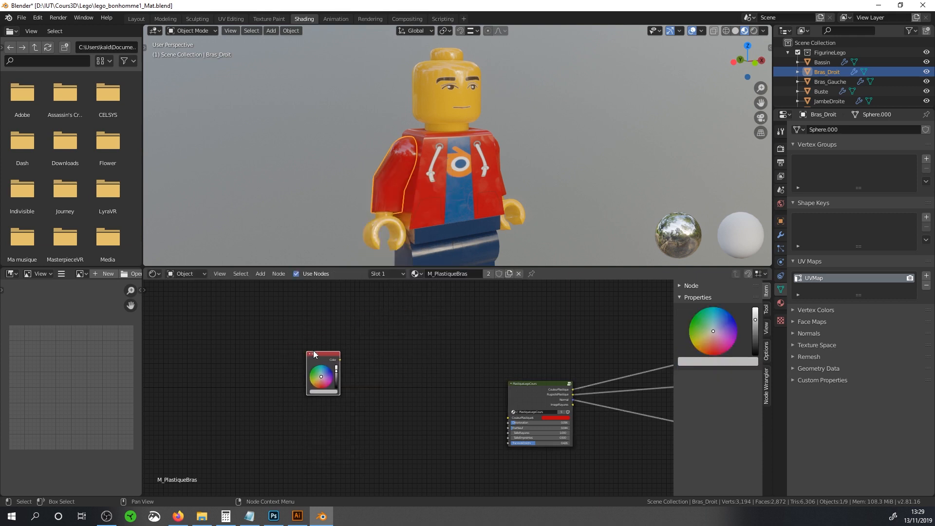
pyautogui.click(333, 331)
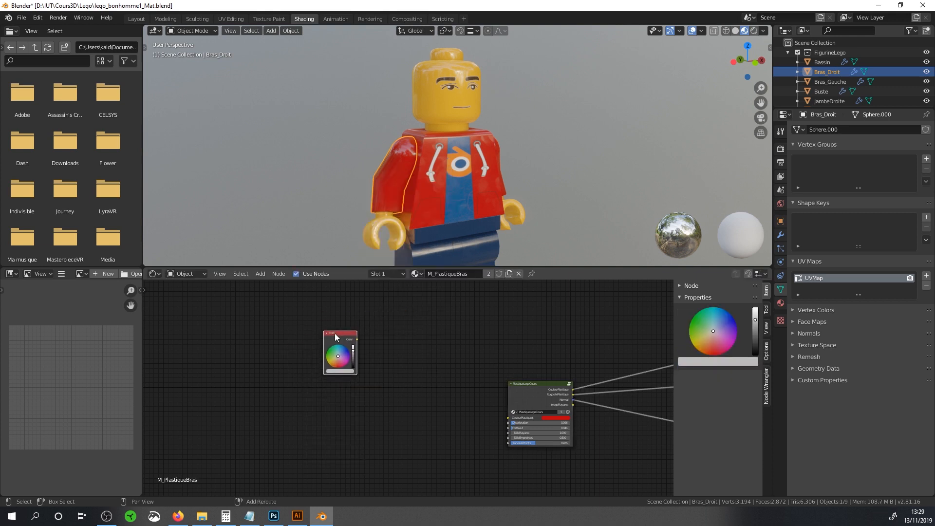
pyautogui.hotkey('shift', 'd')
pyautogui.click(334, 382)
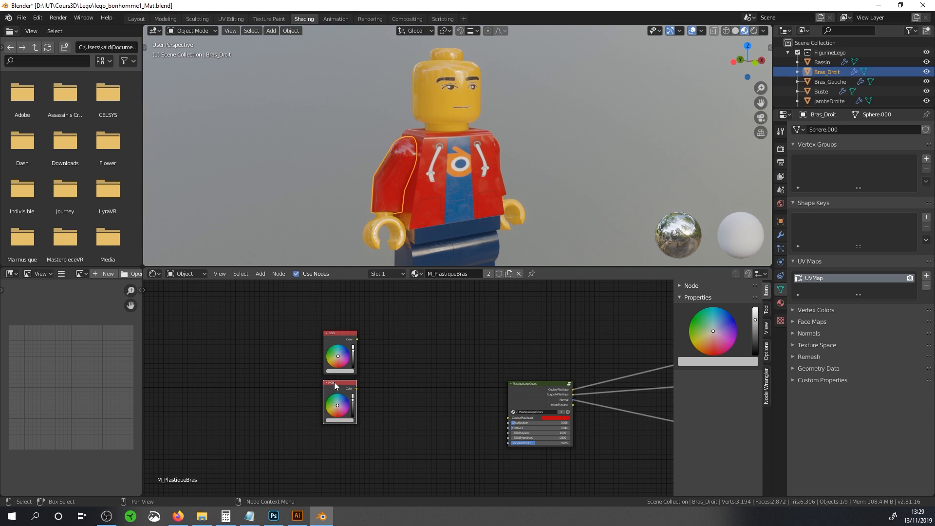
# Combine the two RGB nodes into a node group and return to the parent node tree
pyautogui.moveTo(311, 315); pyautogui.dragTo(365, 421)
pyautogui.click(266, 273)
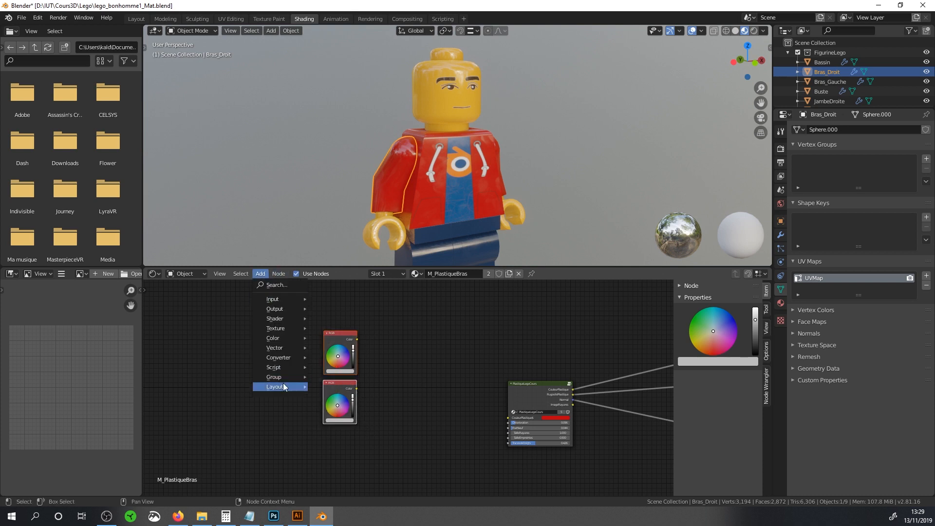
pyautogui.moveTo(284, 384)
pyautogui.click(323, 376)
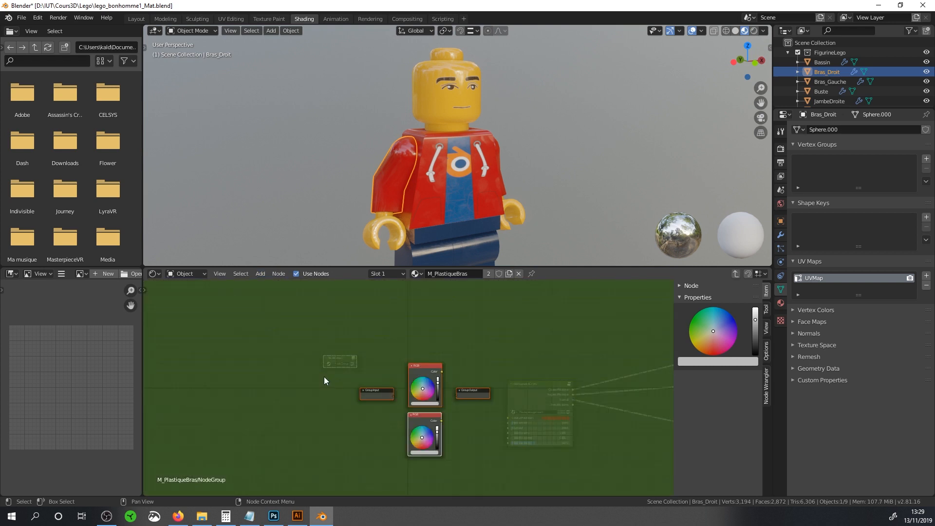
pyautogui.press('Tab')
# Rename the new node group as NuancierLego
pyautogui.scroll(4, 337, 364)
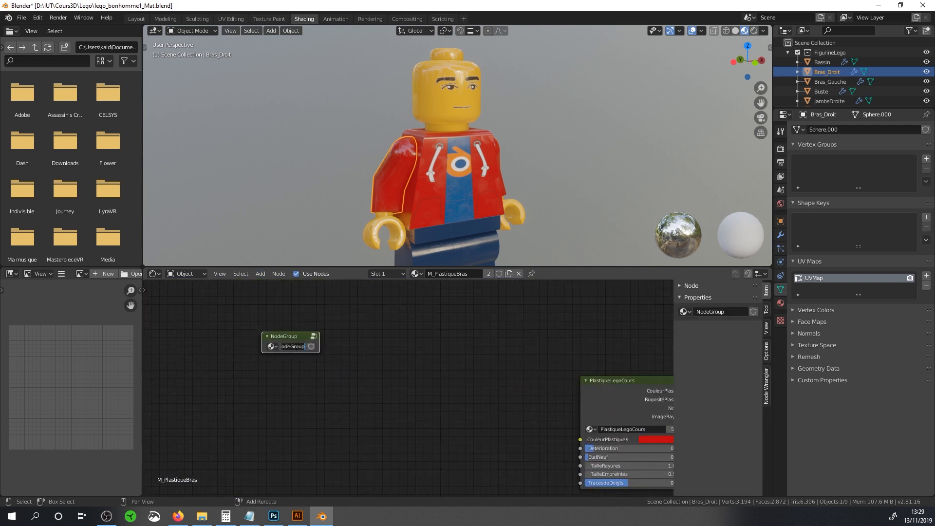
pyautogui.write('Couleur')
pyautogui.press('BackSpace')
pyautogui.press('BackSpace')
pyautogui.press('BackSpace')
pyautogui.press('BackSpace')
pyautogui.press('BackSpace')
pyautogui.press('BackSpace')
pyautogui.press('BackSpace')
pyautogui.write('Nuan')
pyautogui.write('cier')
pyautogui.write('Lego')
pyautogui.press('Return')
# Open the NuancierLego group and link both RGB nodes' colors to separate sockets on the Group Output
pyautogui.click(313, 336)
pyautogui.moveTo(411, 383); pyautogui.dragTo(380, 354, button='middle')
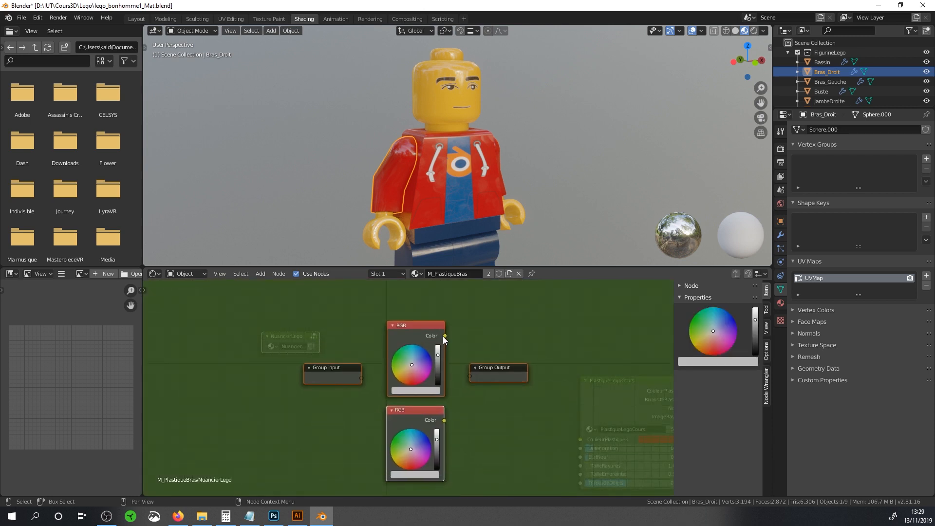
pyautogui.moveTo(444, 337); pyautogui.dragTo(451, 340)
pyautogui.moveTo(466, 372); pyautogui.dragTo(470, 374)
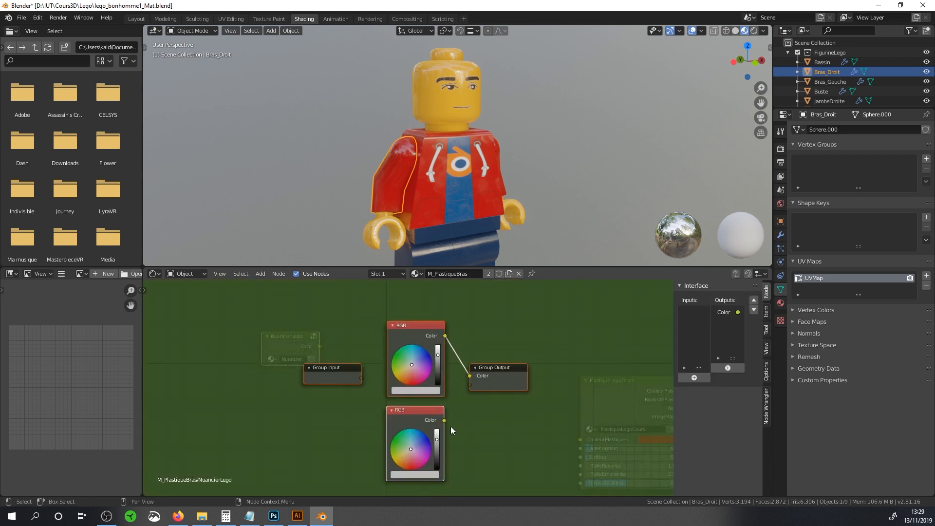
pyautogui.moveTo(444, 421); pyautogui.dragTo(471, 385)
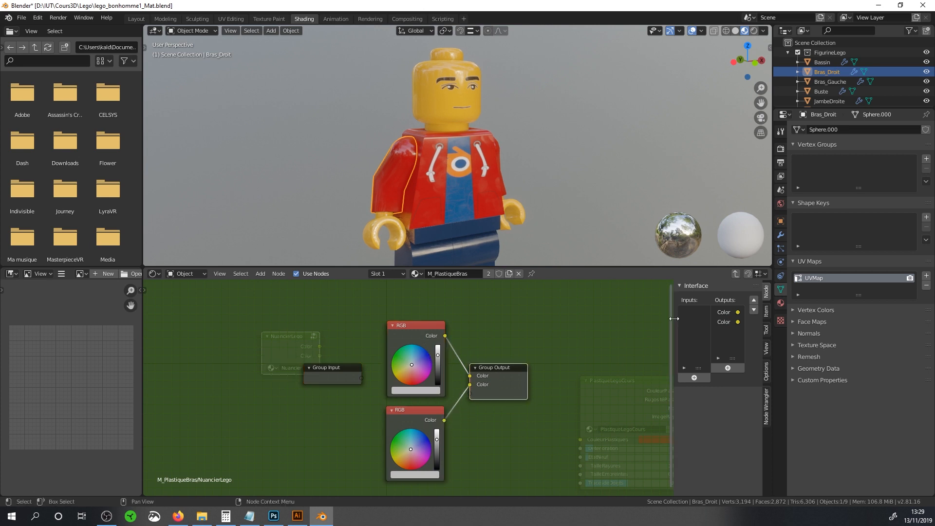
# Rename the group's first output as CouleurBuste and the second as CouleurPeau
pyautogui.click(725, 312)
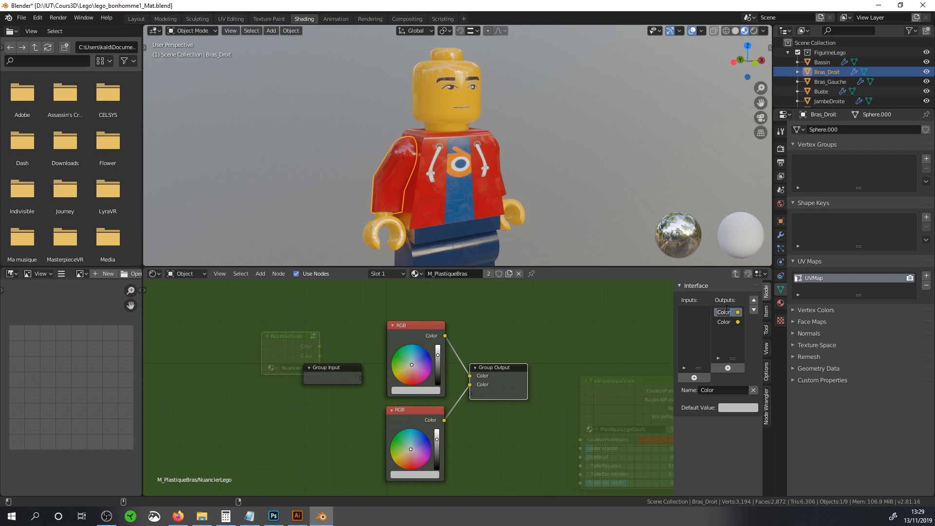
pyautogui.write('Coule')
pyautogui.write('urBr')
pyautogui.write('ste')
pyautogui.press('Return')
pyautogui.click(731, 322)
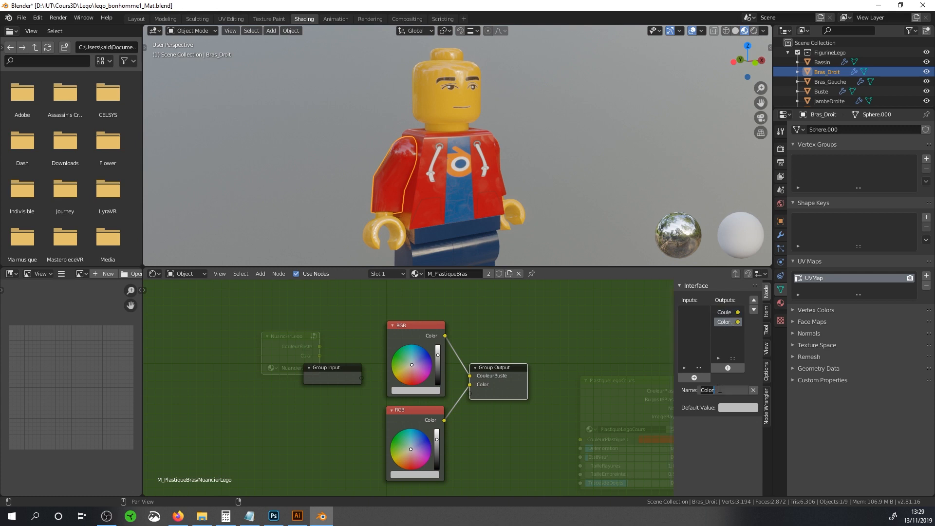
pyautogui.write('CouleurPeau')
pyautogui.press('Return')
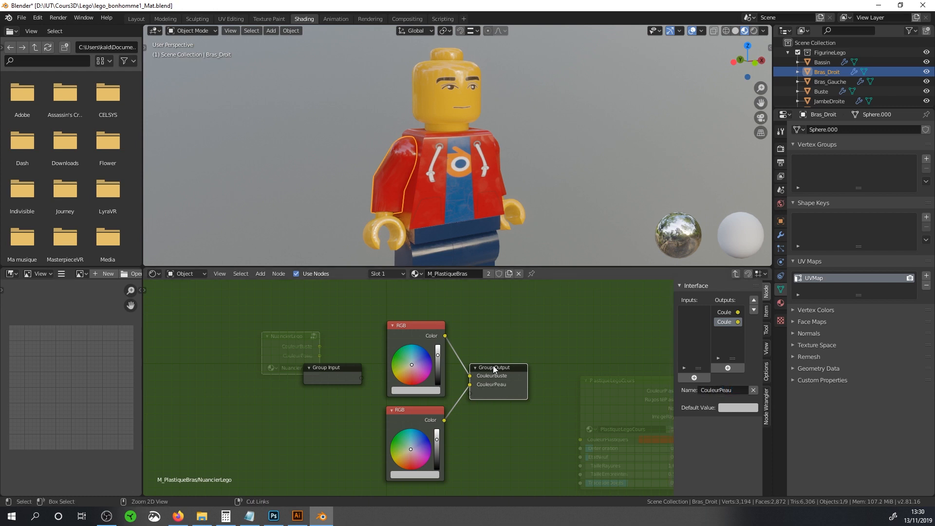
# Save the file, return to the M_PlastiqueBras node tree and move the NuancierLego node closer to PlastiqueLegoCours
pyautogui.hotkey('ctrl', 's')
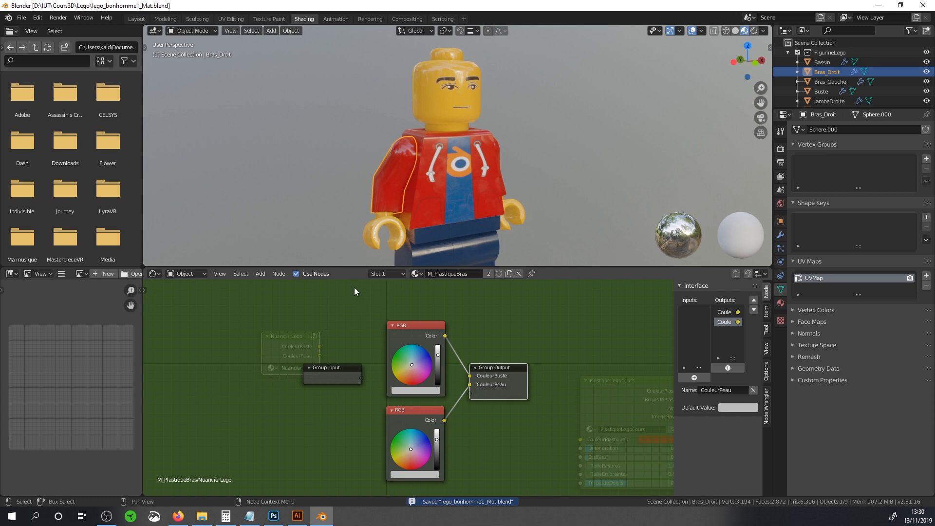
pyautogui.press('Tab')
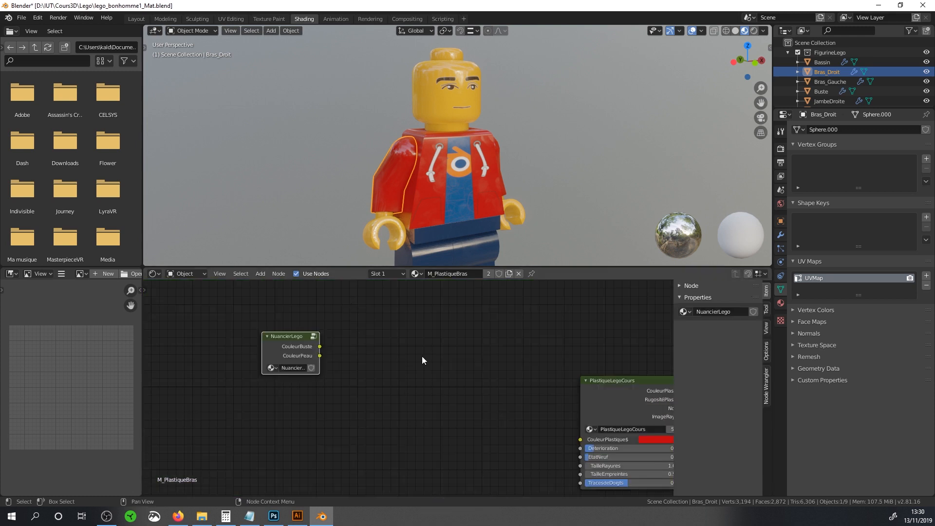
pyautogui.moveTo(300, 359); pyautogui.dragTo(253, 331, button='middle')
pyautogui.moveTo(236, 323); pyautogui.dragTo(333, 364)
# Link NuancierLego's CouleurBuste output to the plastic color input of PlastiqueLegoCours in the right arm's material
pyautogui.moveTo(416, 222); pyautogui.dragTo(507, 161, button='middle')
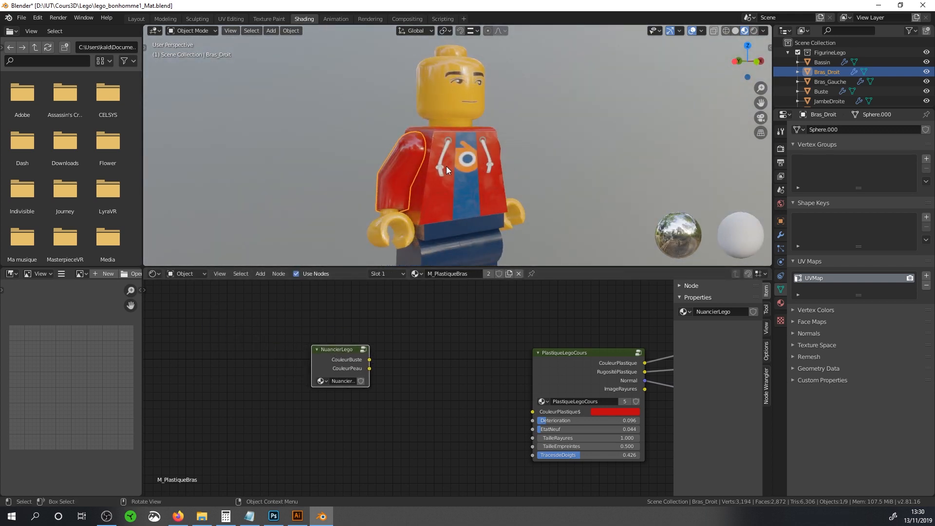
pyautogui.moveTo(446, 165); pyautogui.dragTo(467, 166, button='middle')
pyautogui.moveTo(341, 358); pyautogui.dragTo(536, 413)
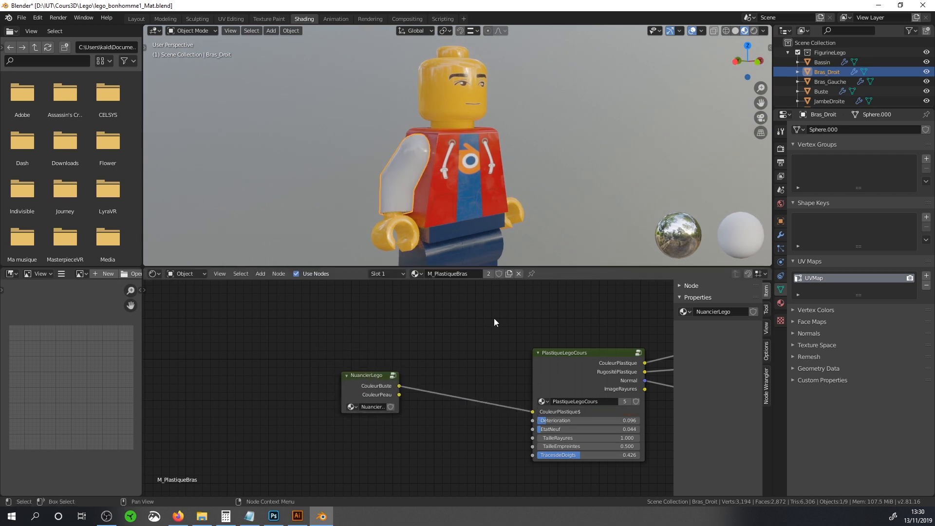
# Add the NuancierLego group to the torso's material and link CouleurBuste to the PlastiqueLegoCours plastic color input
pyautogui.click(439, 187)
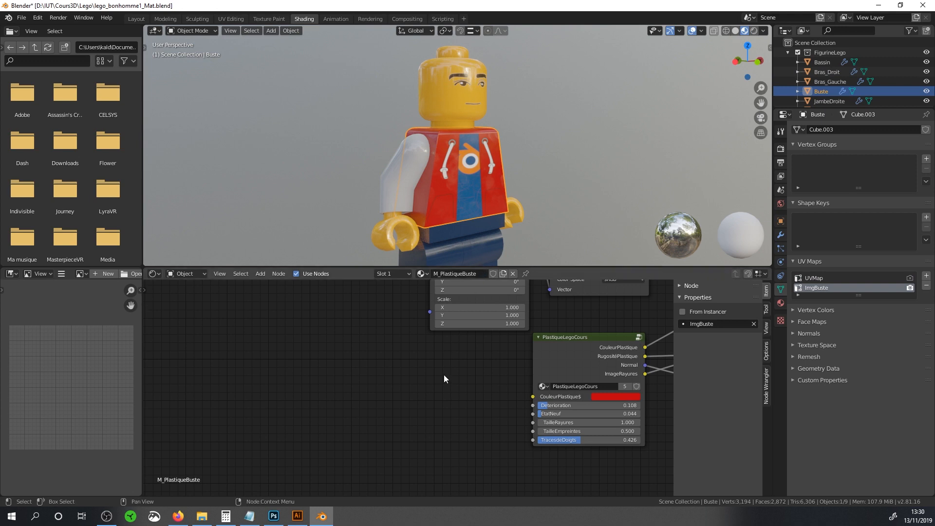
pyautogui.hotkey('shift', 'a')
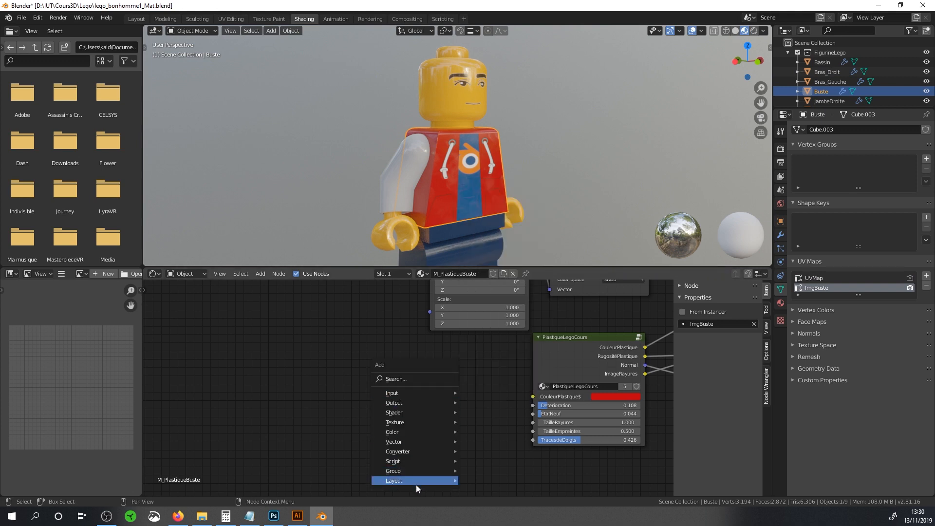
pyautogui.moveTo(417, 471)
pyautogui.click(489, 460)
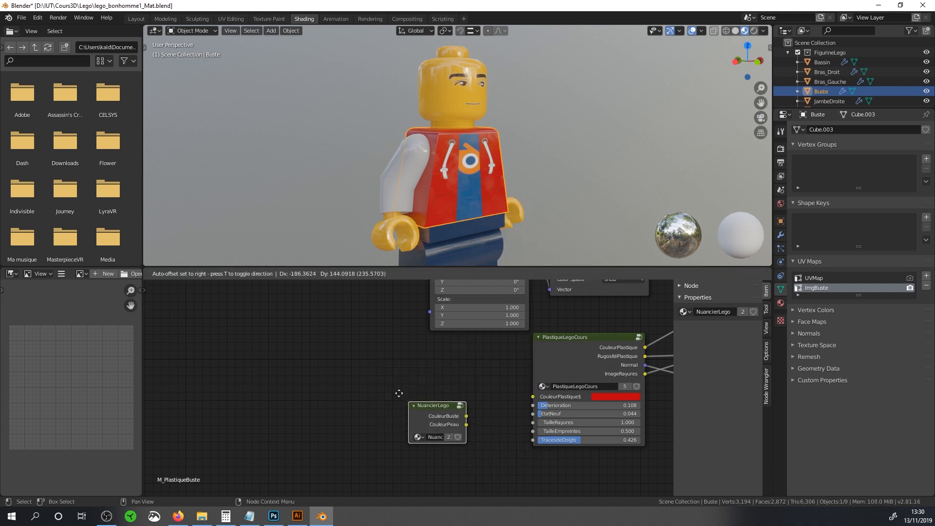
pyautogui.moveTo(423, 386); pyautogui.dragTo(536, 396)
# Add the NuancierLego group to the head's material and link CouleurPeau to the PlastiqueLegoCours plastic color input
pyautogui.click(455, 91)
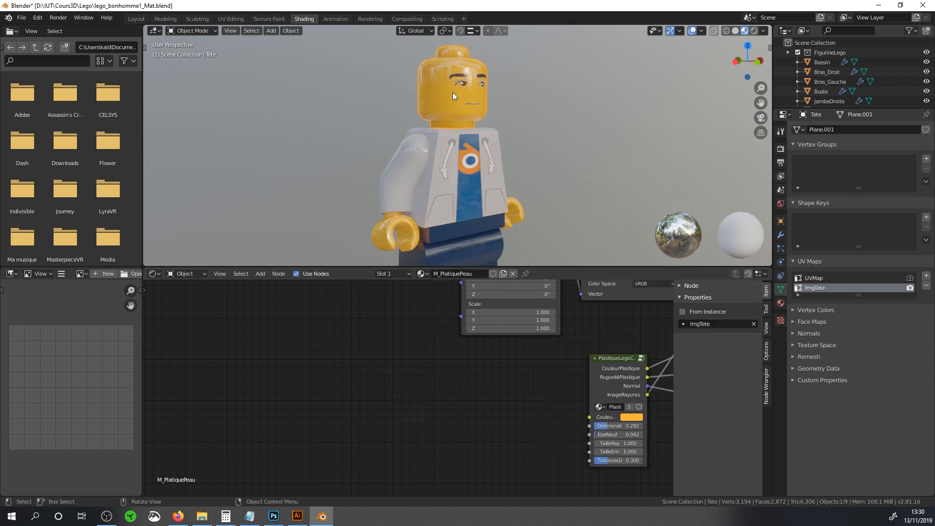
pyautogui.hotkey('shift', 'a')
pyautogui.moveTo(457, 388)
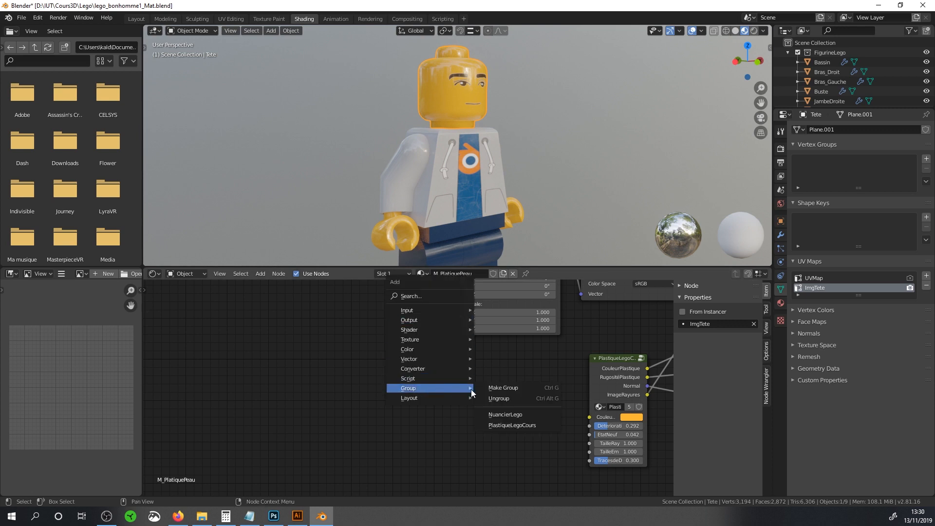
pyautogui.click(505, 414)
pyautogui.click(440, 399)
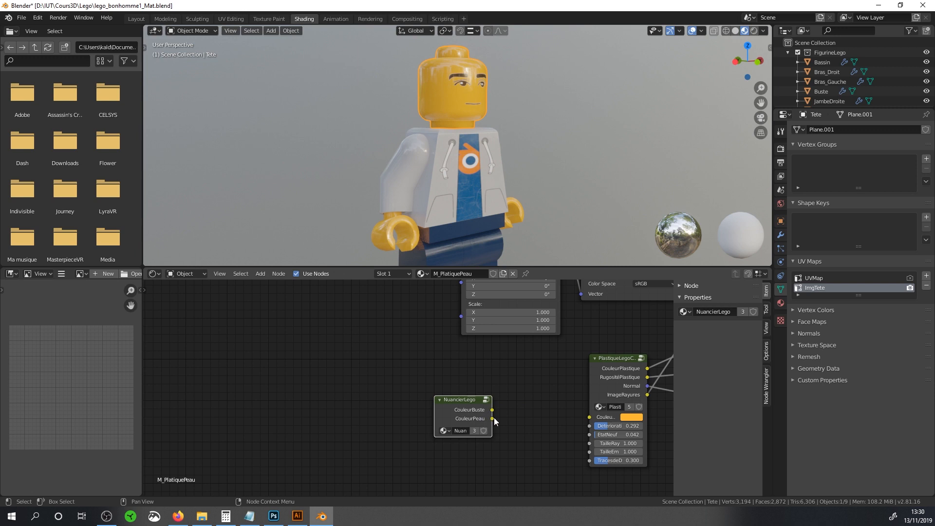
pyautogui.moveTo(492, 419); pyautogui.dragTo(589, 417)
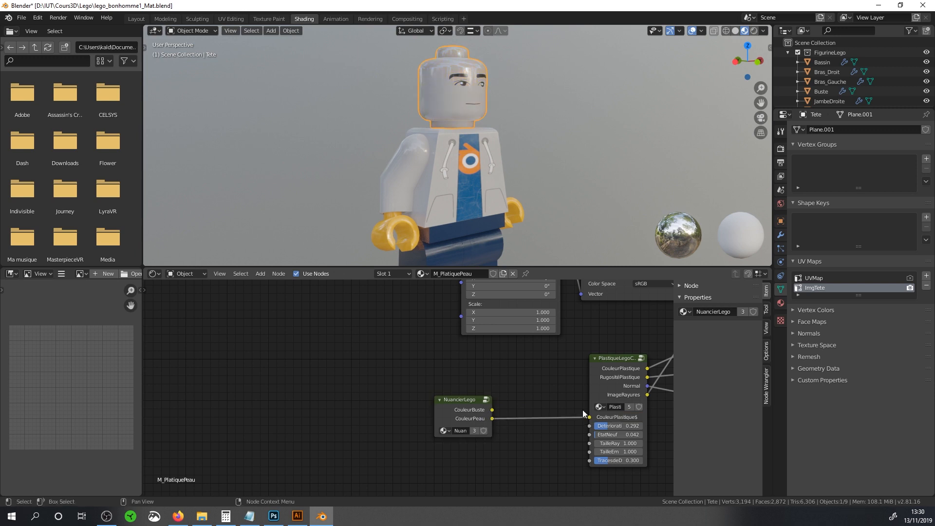
# Add the NuancierLego group to the right hand's material and link CouleurPeau to the PlastiqueLegoCours plastic color input
pyautogui.click(412, 235)
pyautogui.hotkey('shift', 'a')
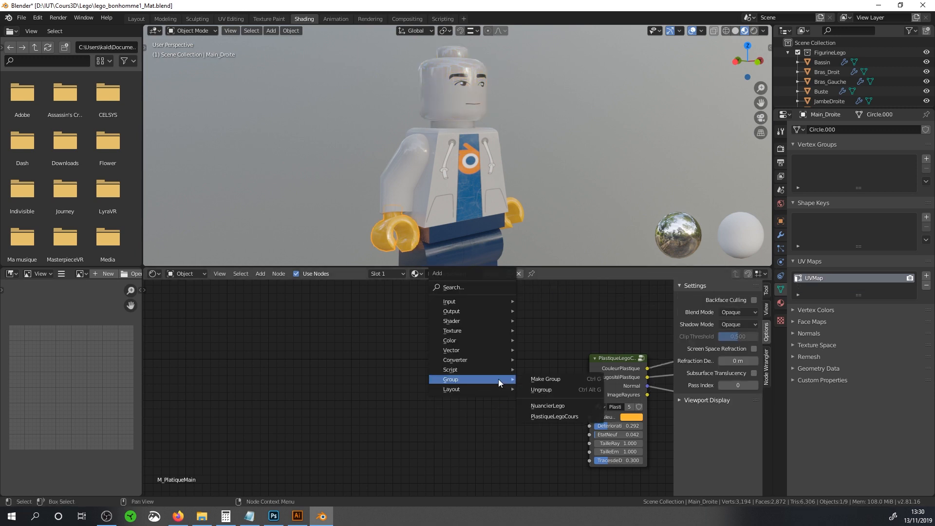
pyautogui.click(545, 407)
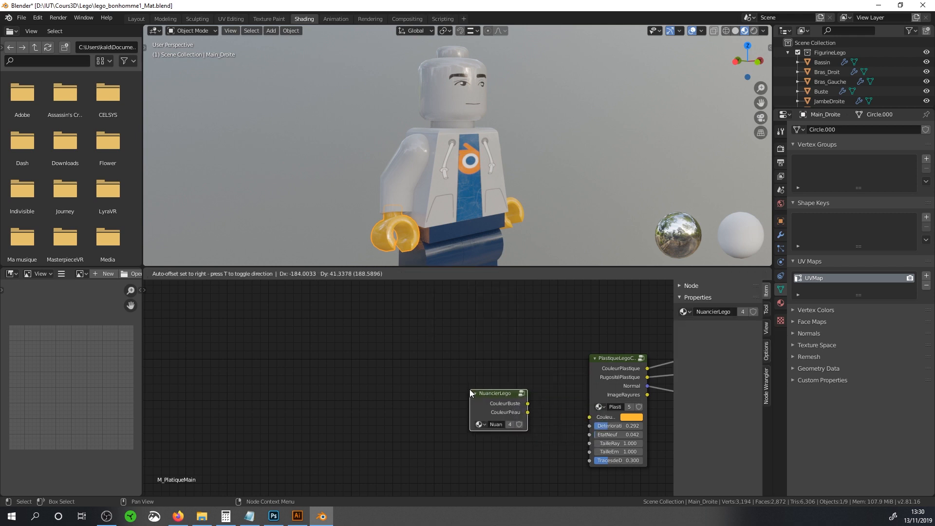
pyautogui.click(499, 411)
pyautogui.moveTo(527, 413); pyautogui.dragTo(587, 417)
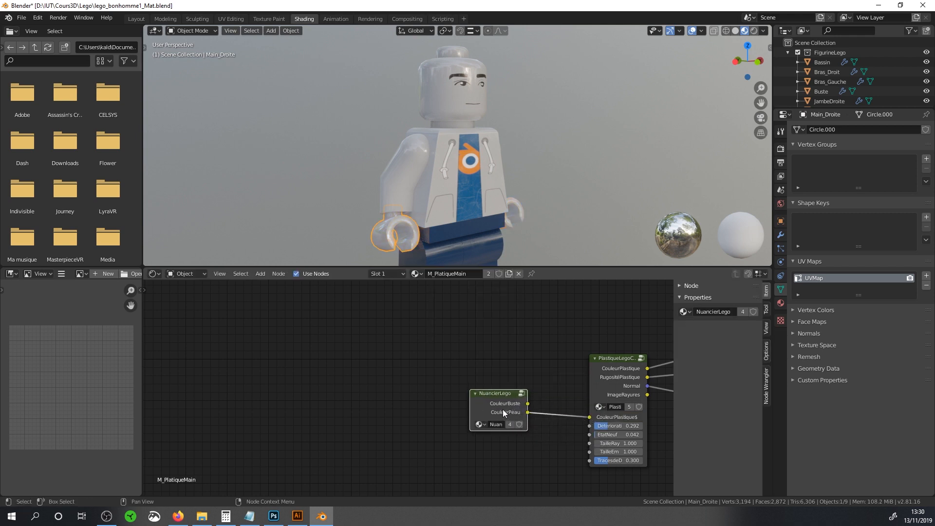
# Open the NuancierLego group, brighten the RGB node feeding CouleurBuste to white and label that node CouleurBuste
pyautogui.press('Tab')
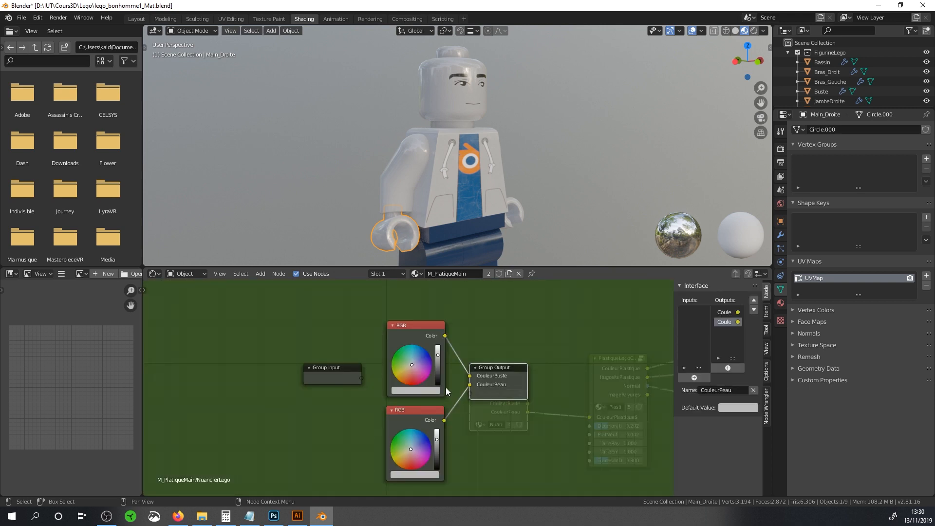
pyautogui.moveTo(439, 355); pyautogui.dragTo(438, 345)
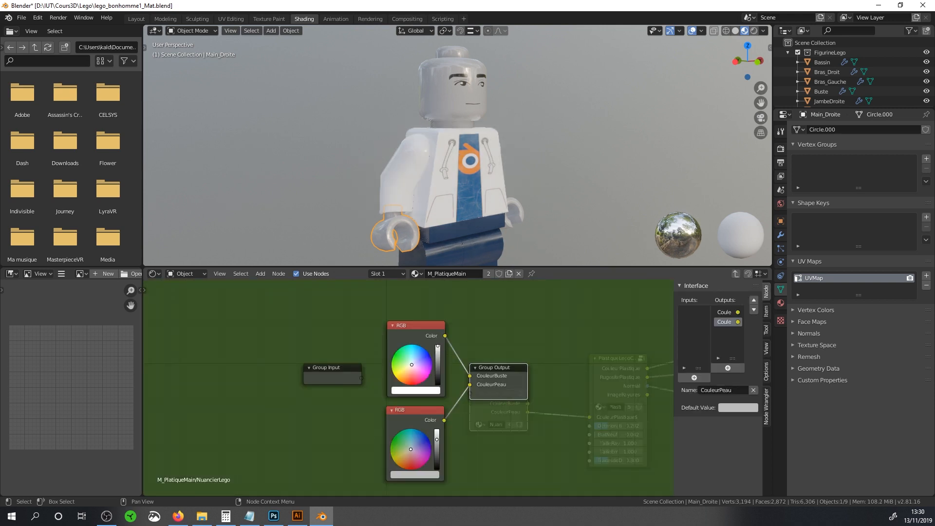
pyautogui.click(421, 332)
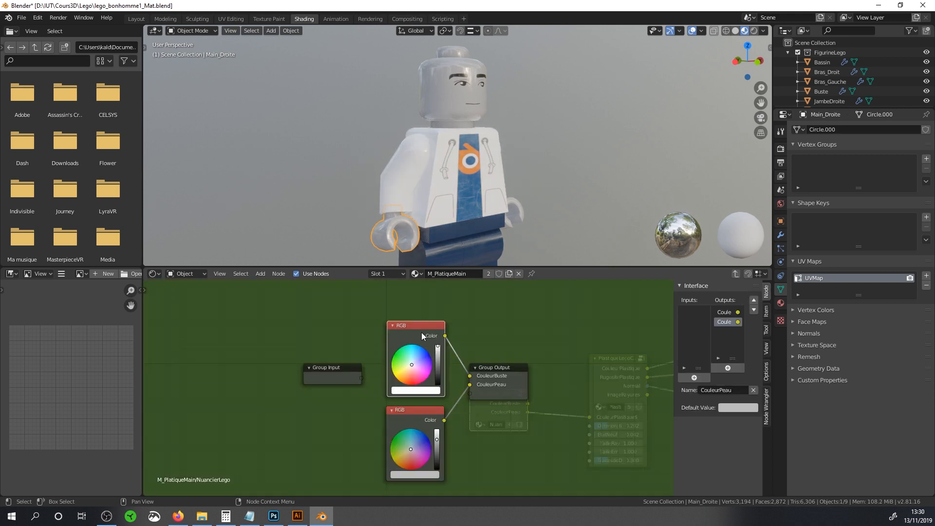
pyautogui.click(769, 331)
pyautogui.click(767, 316)
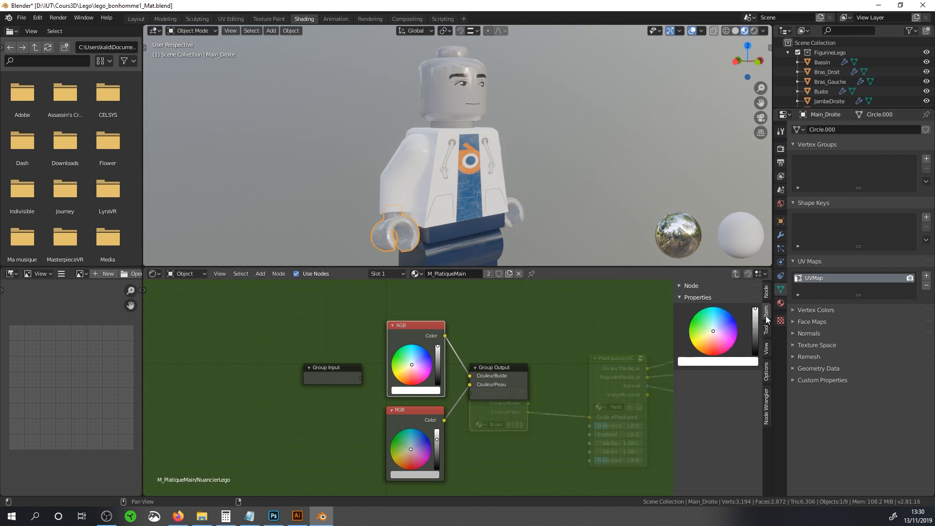
pyautogui.click(680, 285)
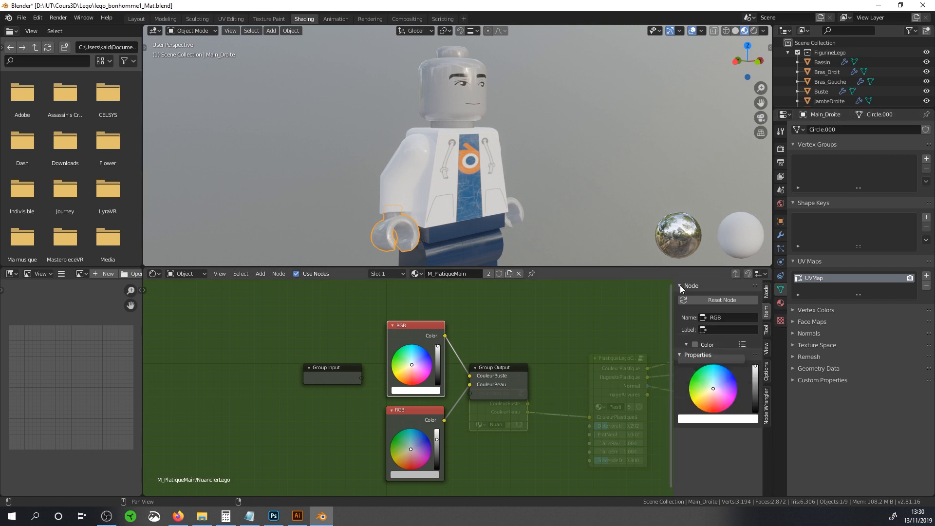
pyautogui.click(719, 330)
pyautogui.write('Co')
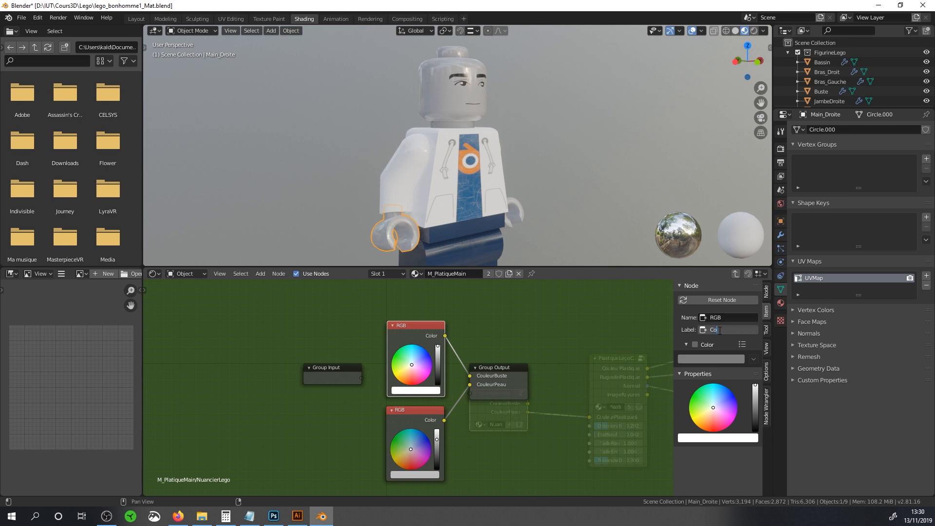
pyautogui.write('uleurBuste')
pyautogui.press('Return')
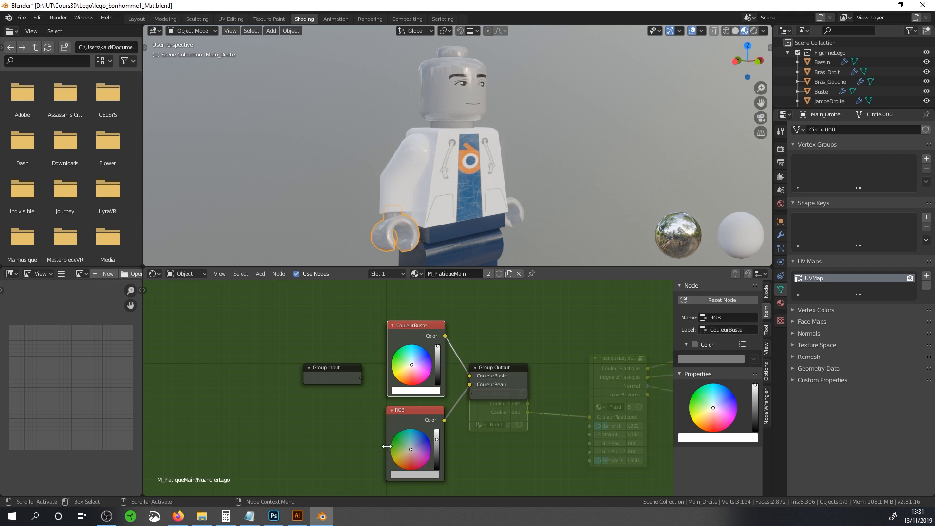
# Label the second RGB node in the NuancierLego group CouleurPeau
pyautogui.click(414, 419)
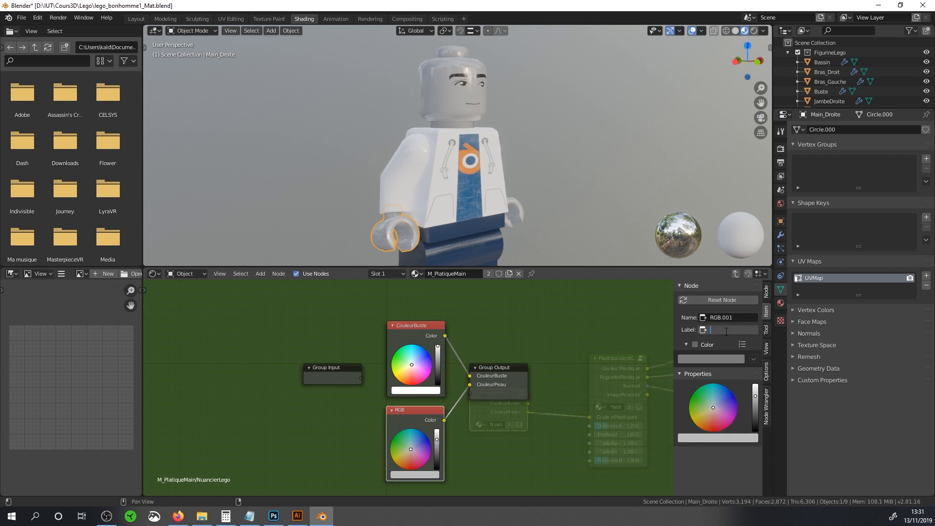
pyautogui.write('CouleurPeau')
pyautogui.press('Return')
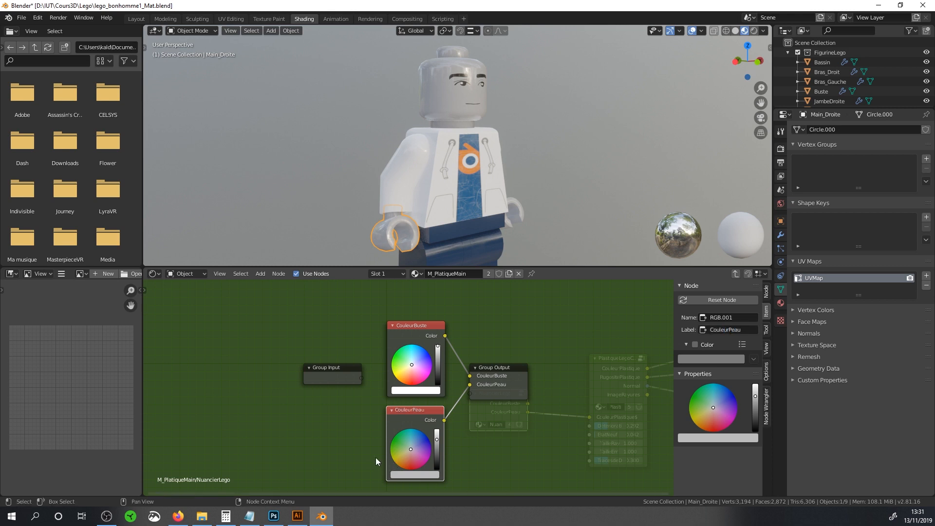
# Set the CouleurBuste node's color to dark red and the CouleurPeau node's color to orange
pyautogui.moveTo(418, 362); pyautogui.dragTo(413, 384)
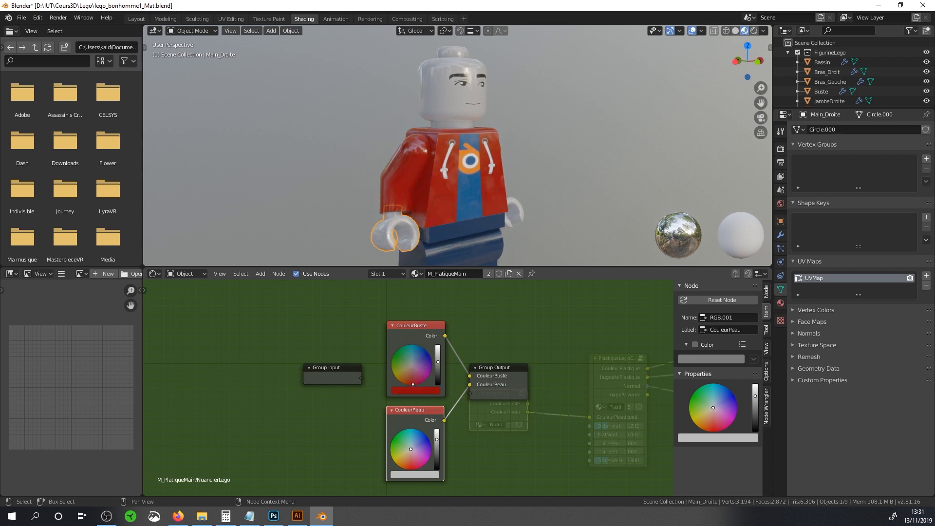
pyautogui.scroll(3, 497, 211)
pyautogui.moveTo(410, 464); pyautogui.dragTo(401, 459)
pyautogui.scroll(2, 465, 203)
pyautogui.scroll(-3, 463, 201)
pyautogui.keyDown('shift'); pyautogui.moveTo(463, 202); pyautogui.dragTo(455, 151, button='middle'); pyautogui.keyUp('shift')
pyautogui.moveTo(408, 464)
pyautogui.mouseDown()
pyautogui.moveTo(425, 435)
pyautogui.moveTo(396, 441)
pyautogui.moveTo(398, 466)
pyautogui.mouseUp()
pyautogui.moveTo(692, 420); pyautogui.dragTo(704, 422)
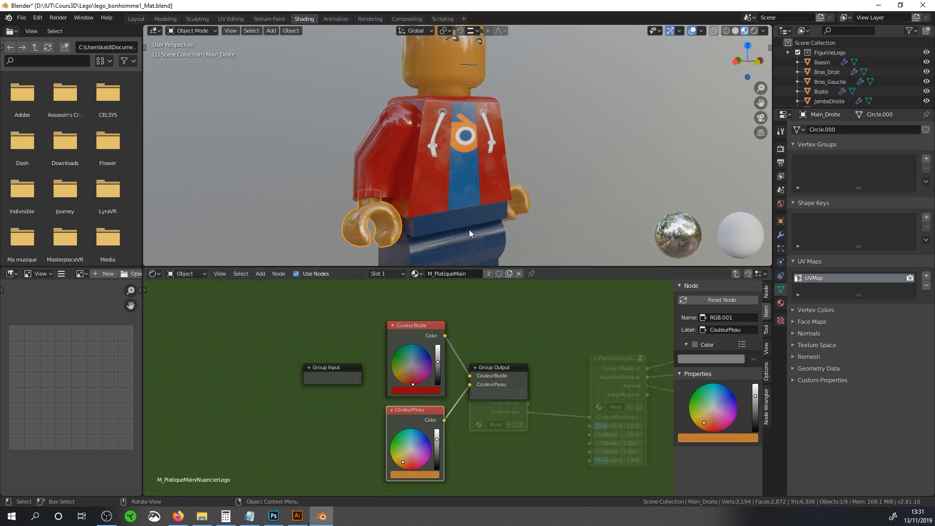
pyautogui.scroll(-3, 469, 230)
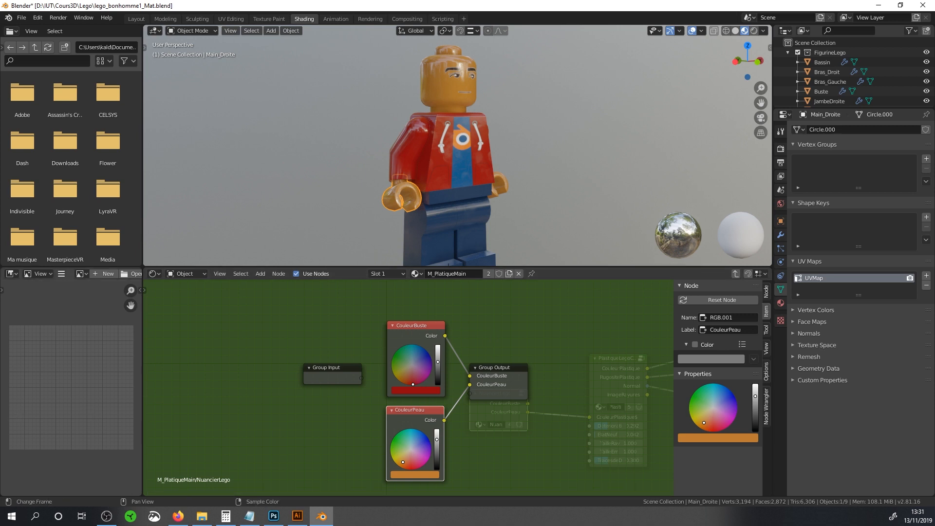
# In the torso material, set the T_Buste_D.png image texture's interpolation to Smart
pyautogui.hotkey('alt', 'Tab')
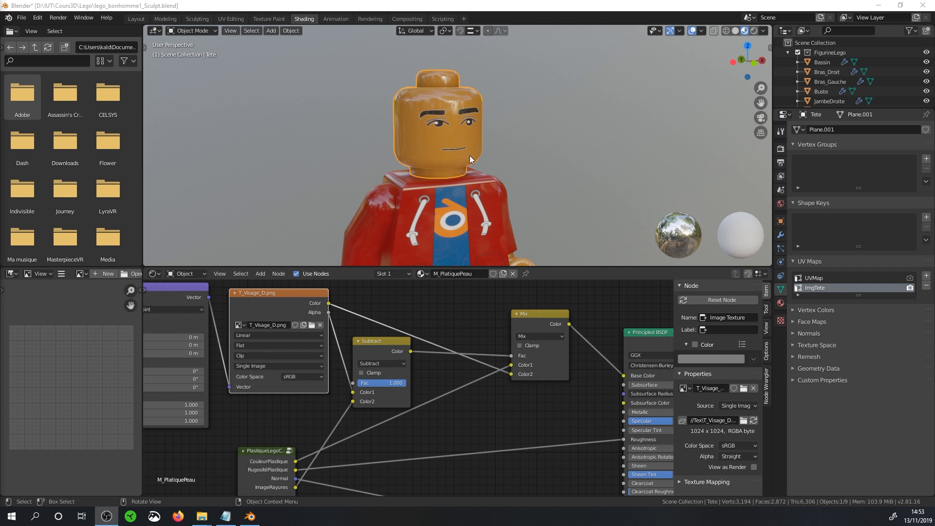
pyautogui.click(419, 212)
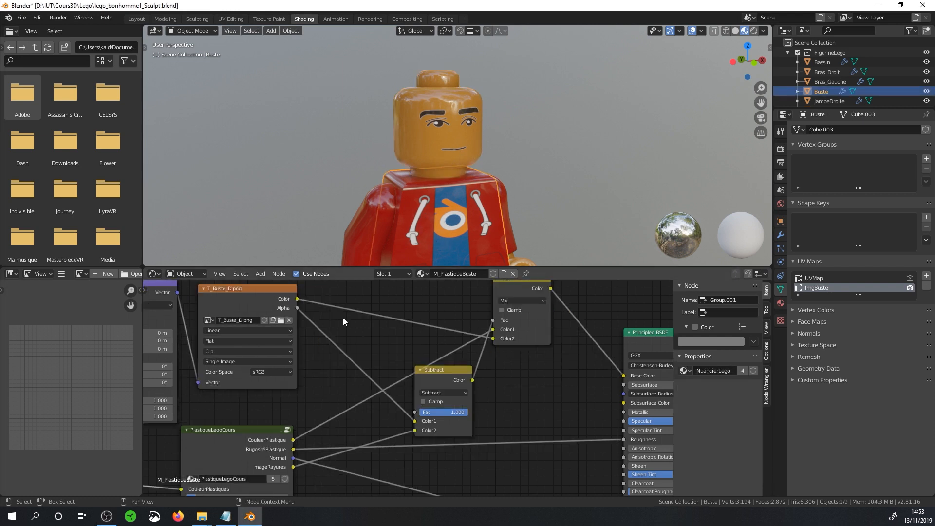
pyautogui.click(245, 299)
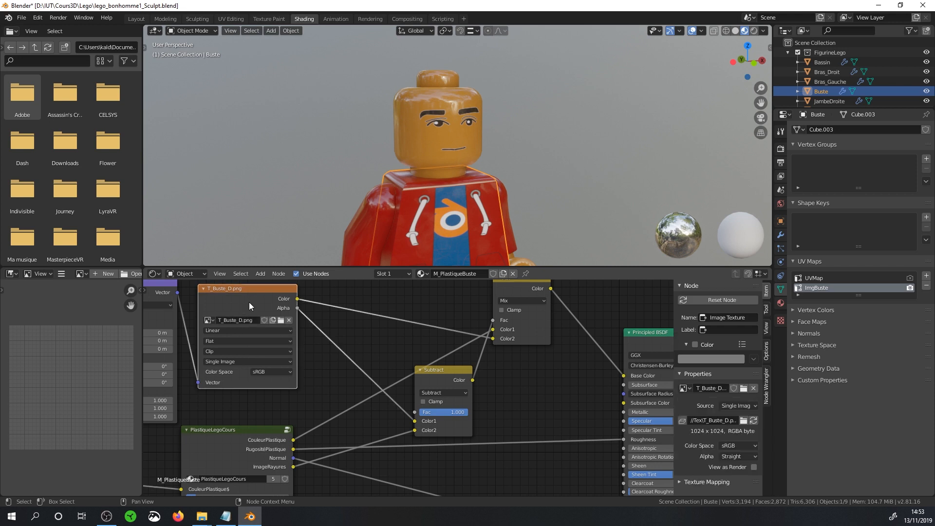
pyautogui.click(246, 329)
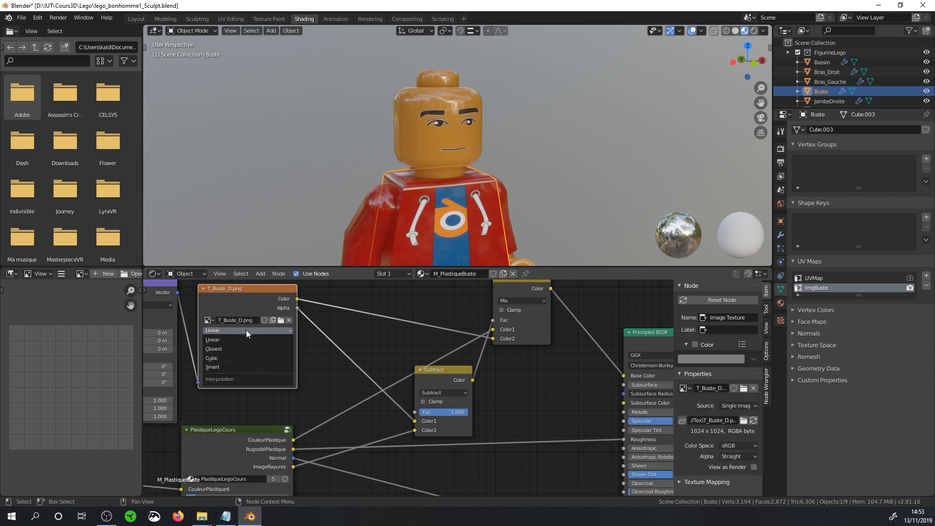
pyautogui.click(230, 367)
# In the head material, set the T_Visage_D.png image texture's interpolation to Smart
pyautogui.click(442, 125)
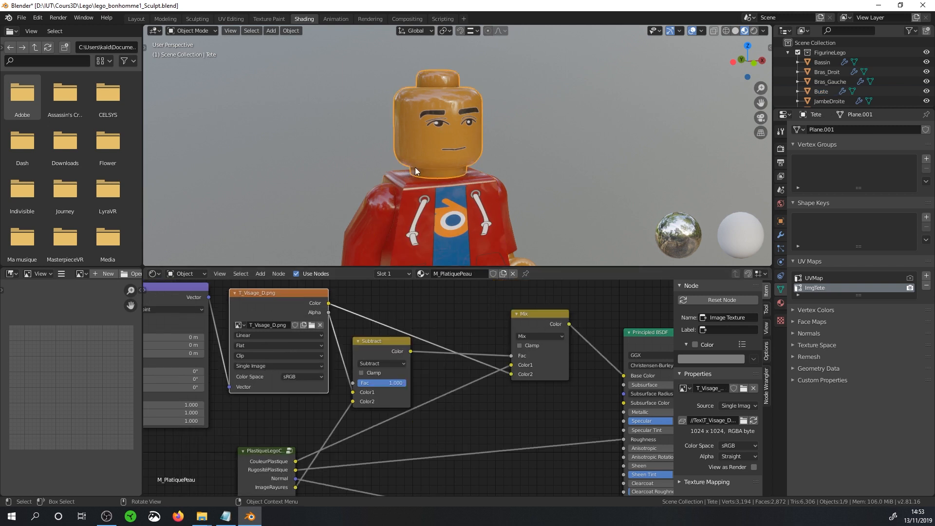
pyautogui.click(264, 334)
pyautogui.click(250, 372)
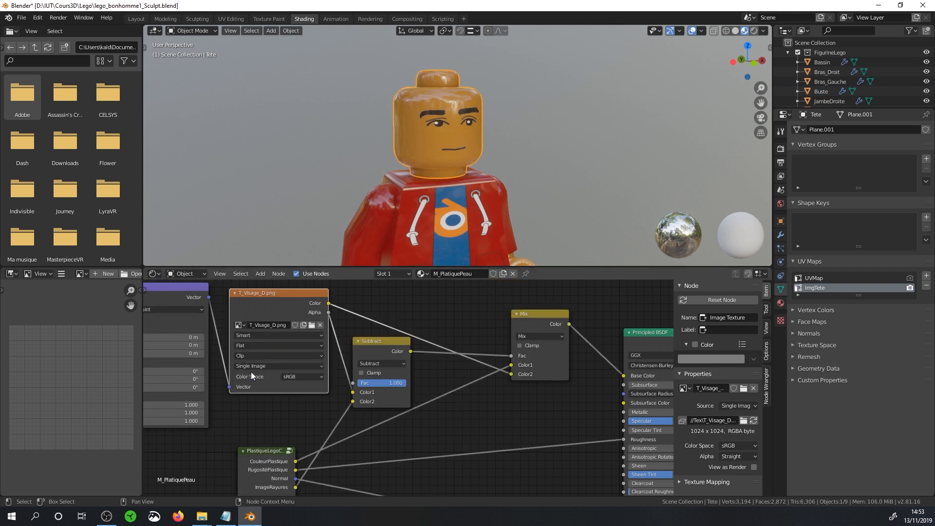